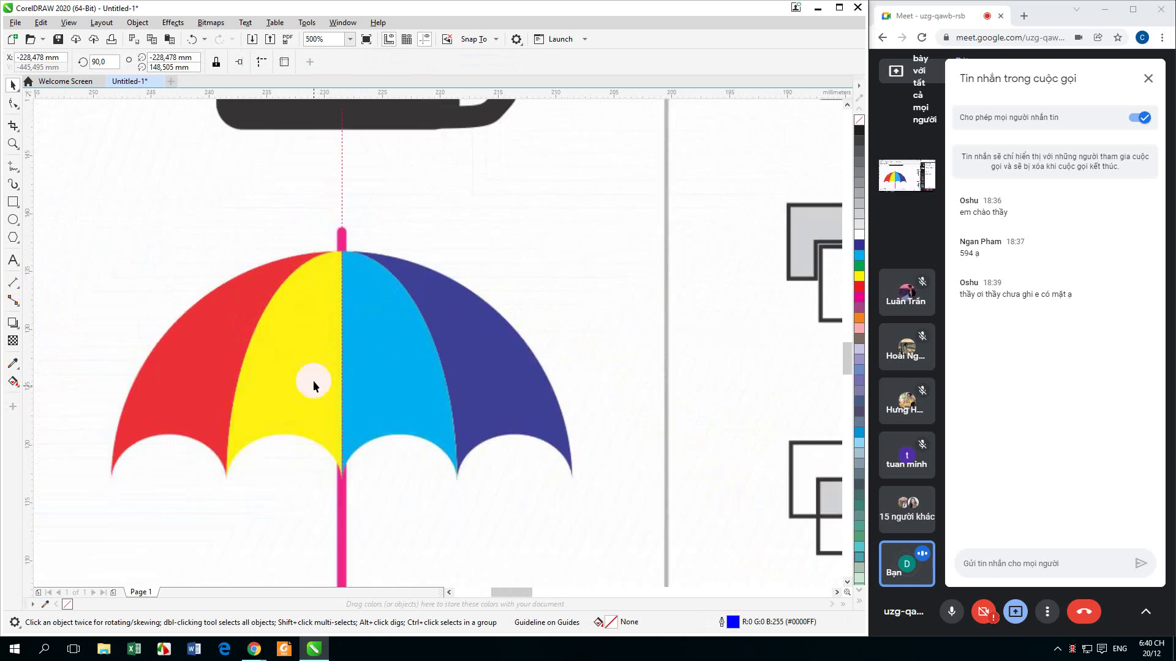
Start a Pen curve at the outer lower tip of the umbrella's red panel
scroll(325, 334, "up", 2)
scroll(333, 300, "up", 3)
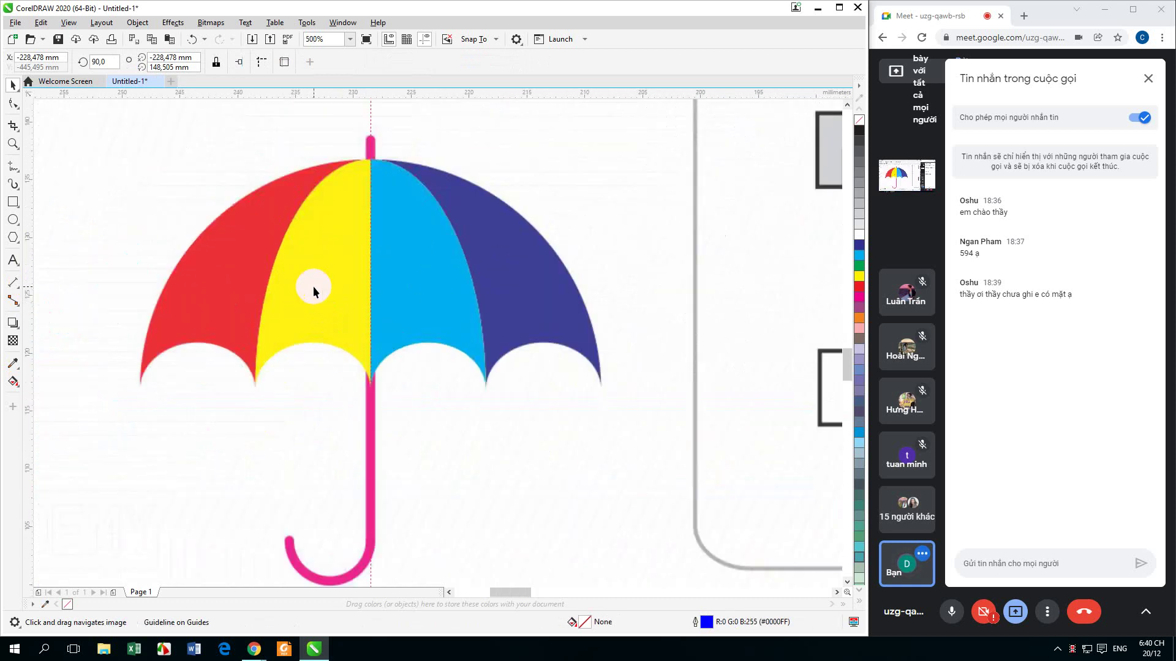
left_click(13, 169)
left_click(47, 208)
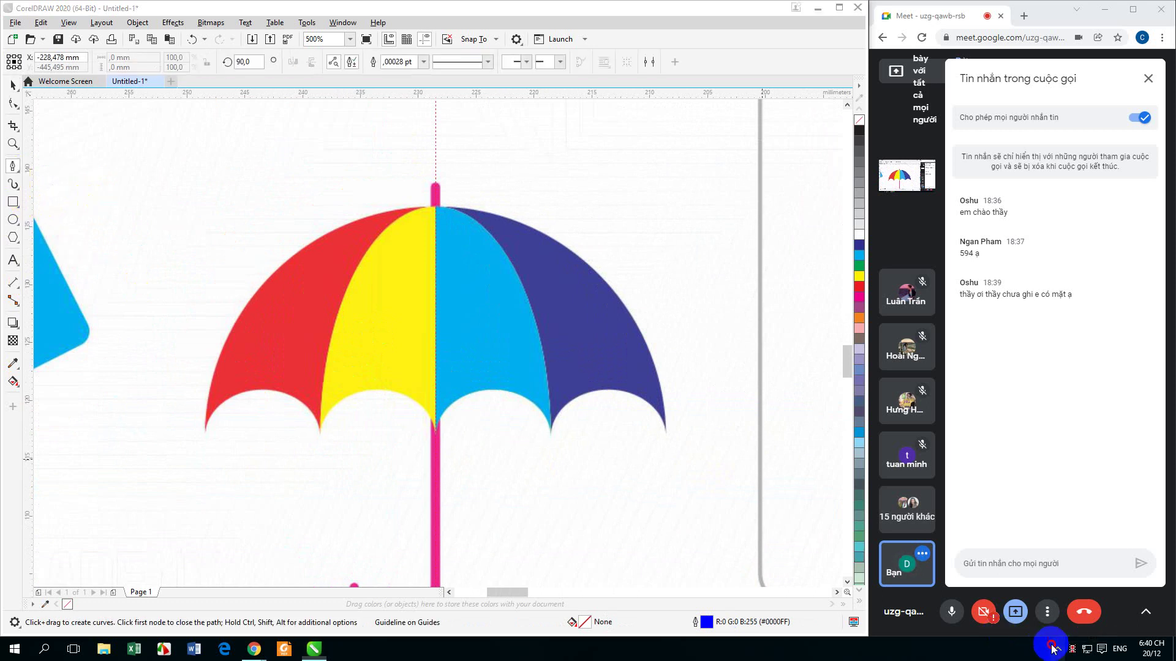
left_click(205, 432)
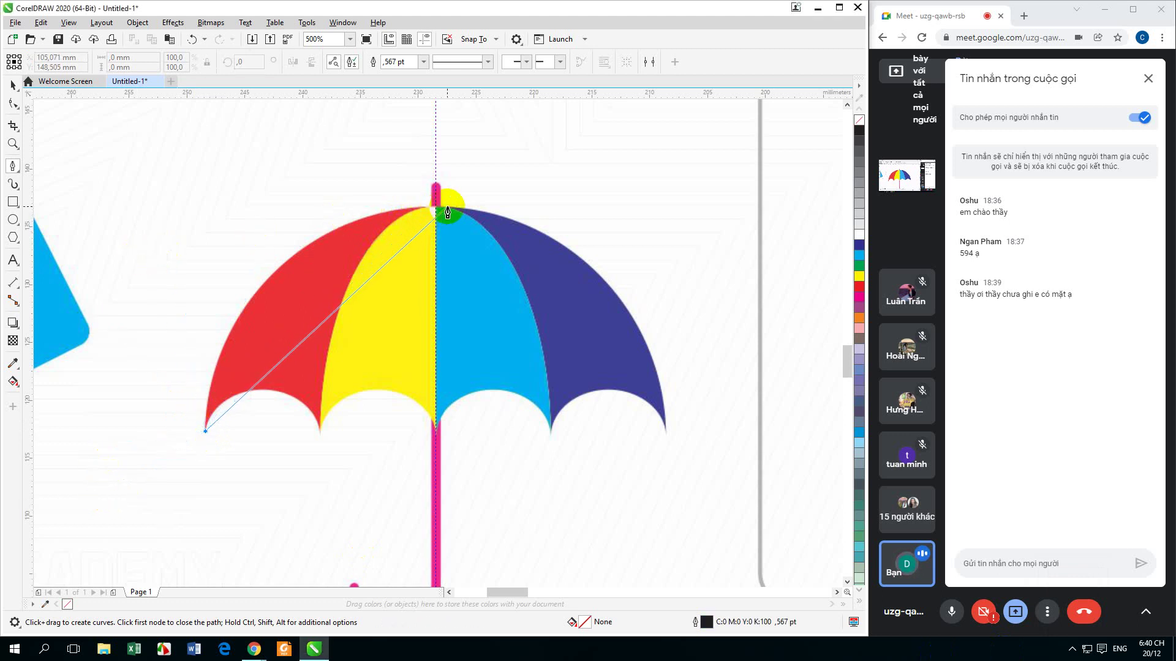
Enable snapping to guidelines
left_click(68, 23)
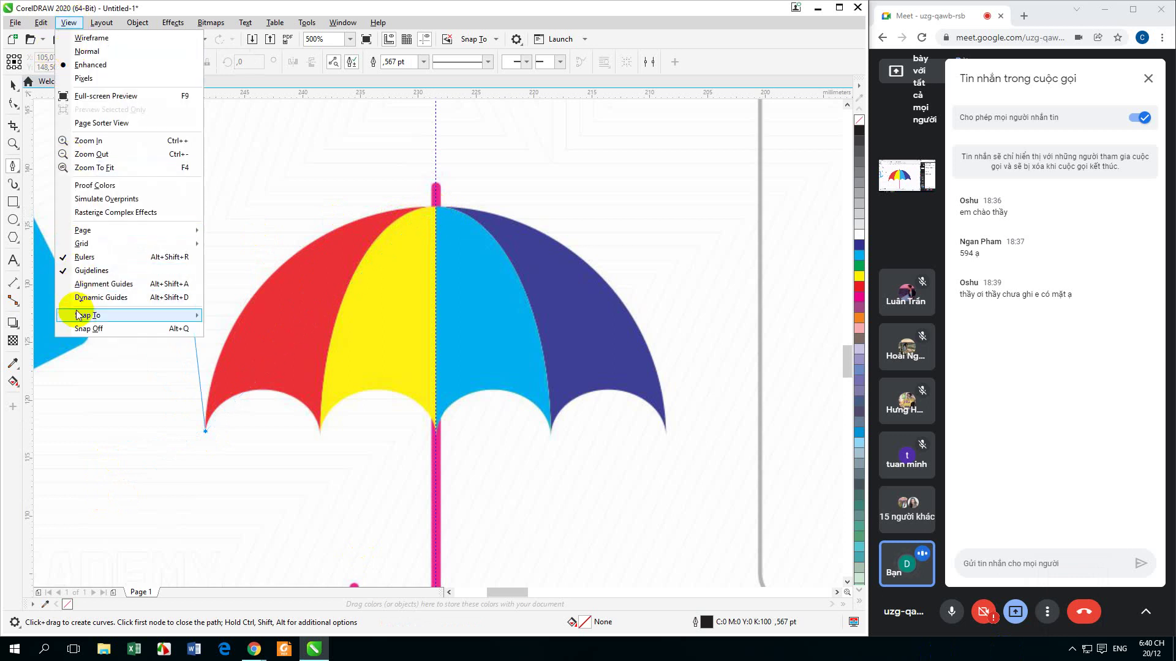
mouse_move(88, 315)
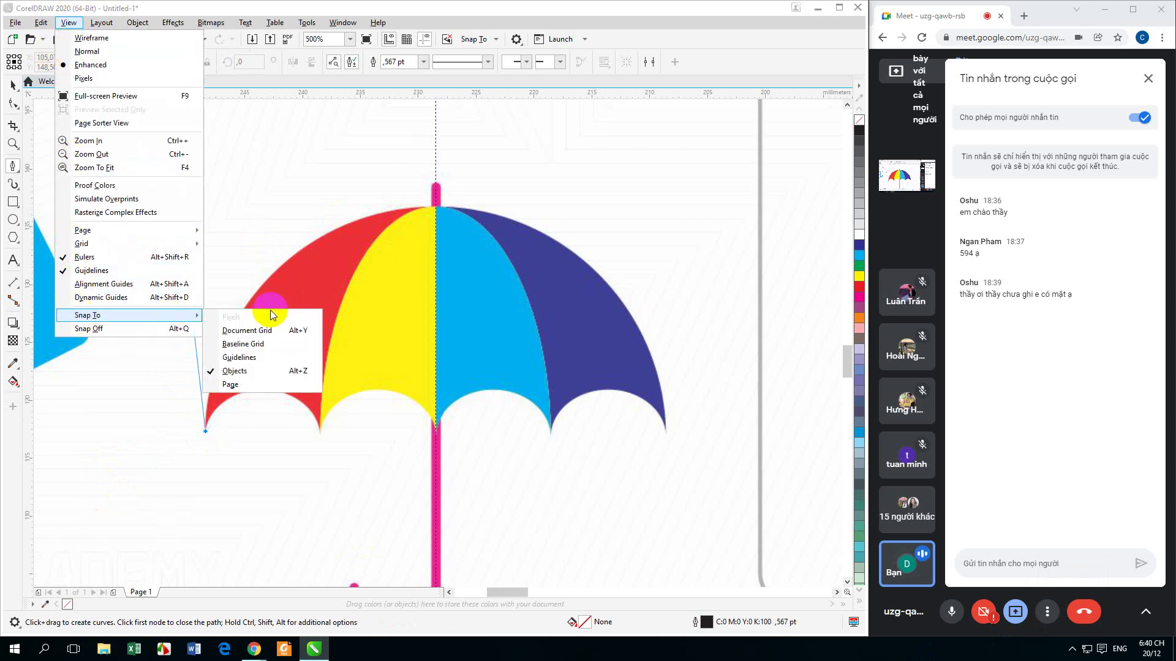
left_click(216, 359)
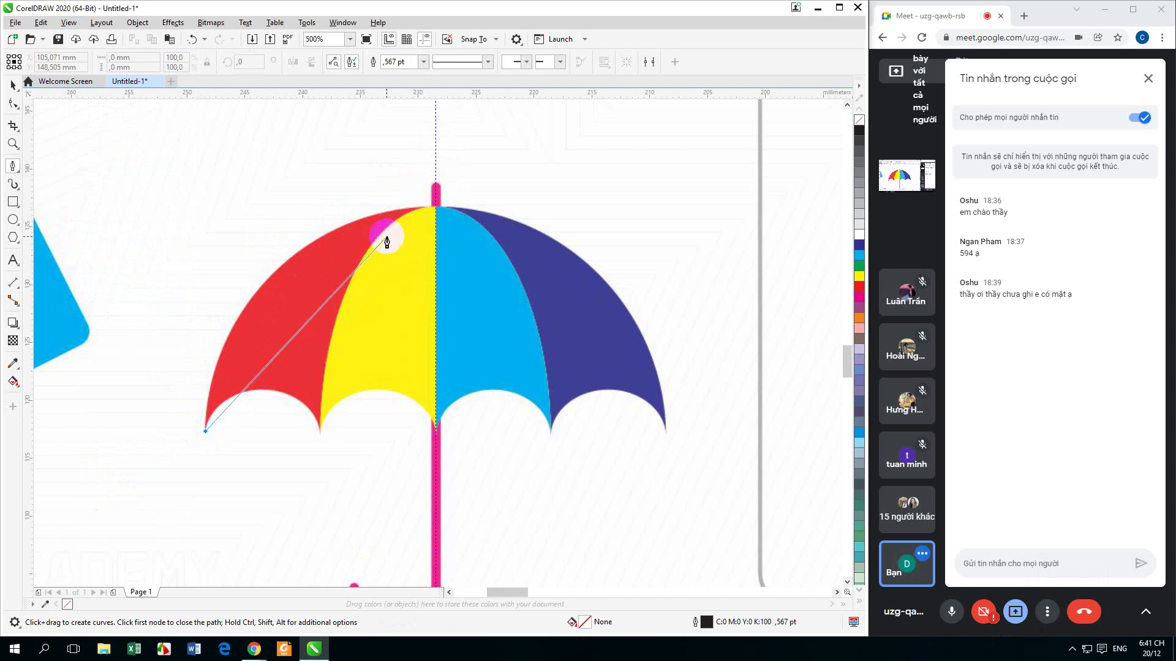
Trace the red panel's outer arc to the apex and its inner edge to the lower tip, admitting the waiting call participant midway
left_click_drag(437, 208, 659, 204)
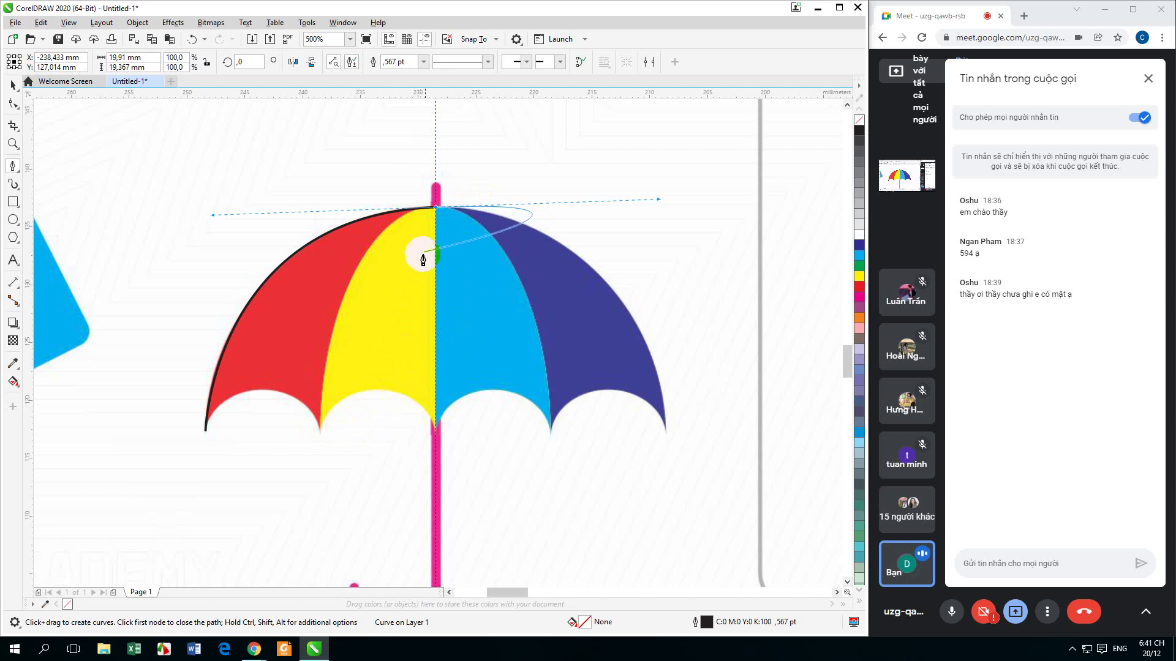
left_click(437, 211)
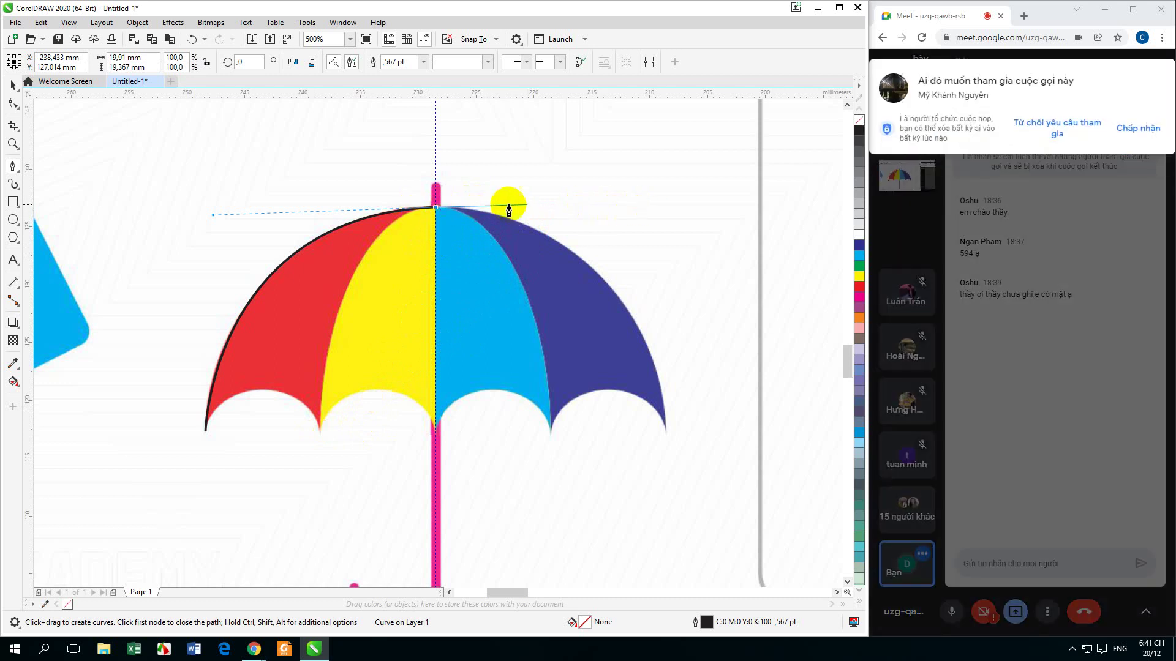
left_click(1136, 127)
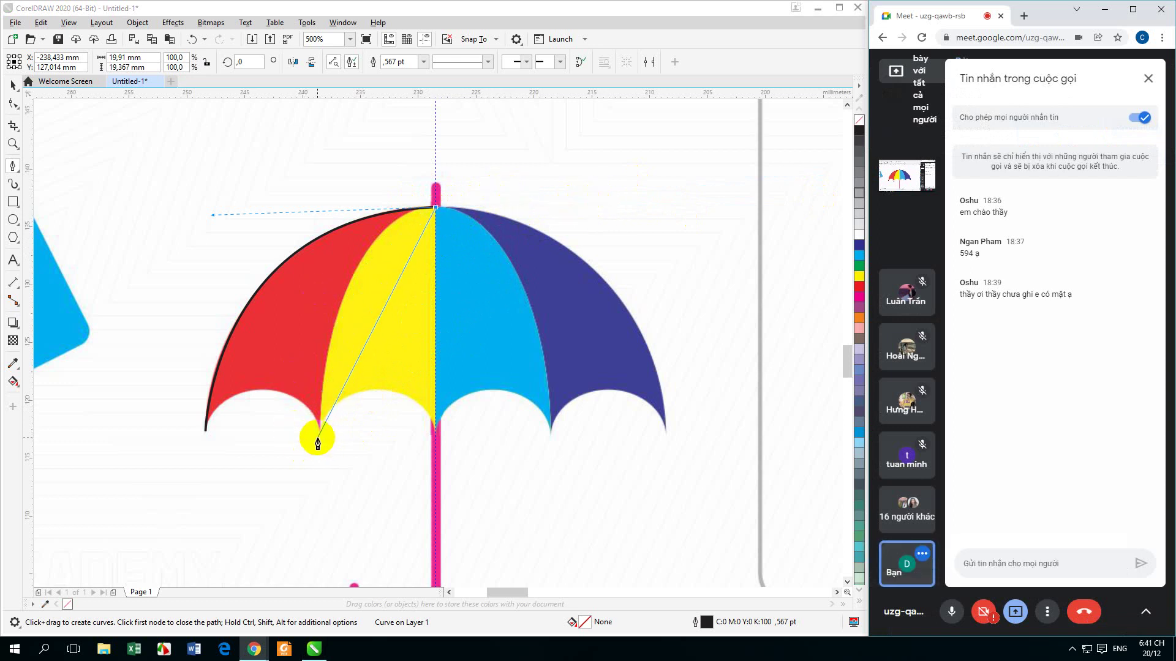
left_click_drag(317, 440, 333, 484)
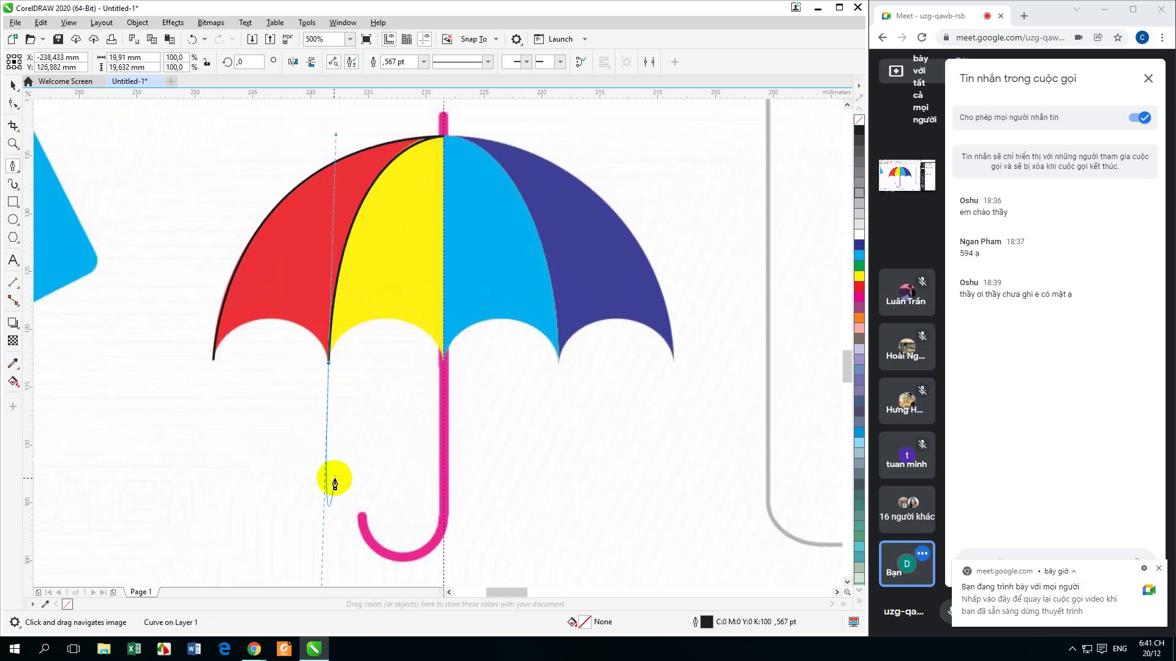
Close the red panel's outline with a curved scallop along its lower edge, from the inner tip back to the outer tip
left_click_drag(263, 448, 279, 488)
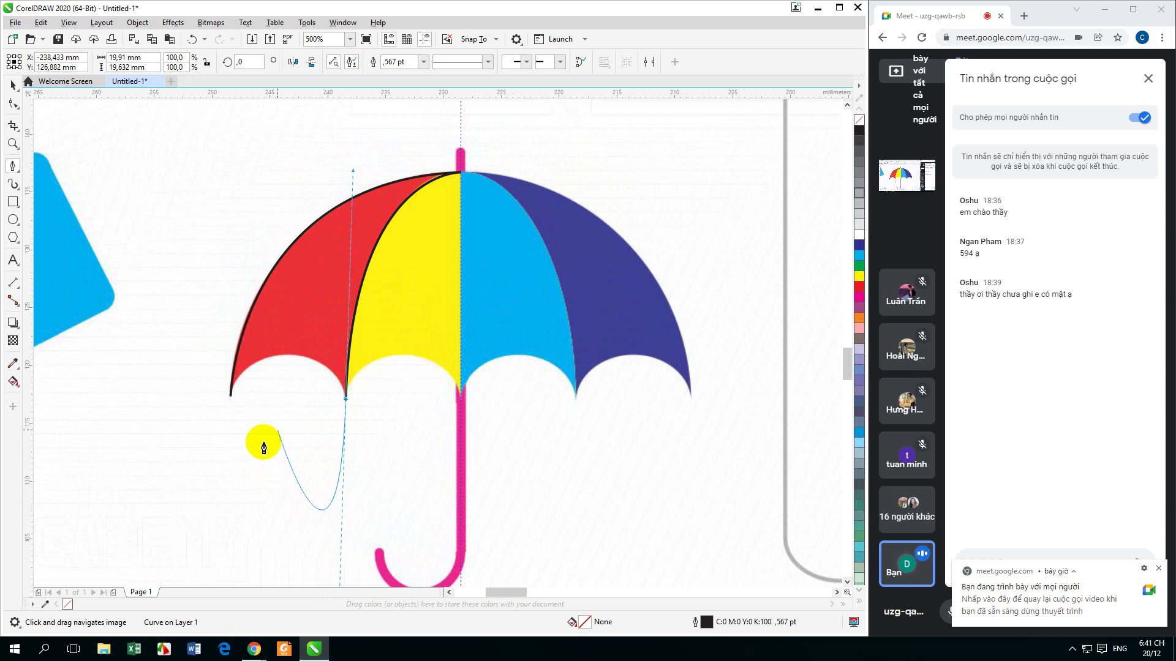
scroll(310, 402, "down", 3)
scroll(304, 397, "down", 1)
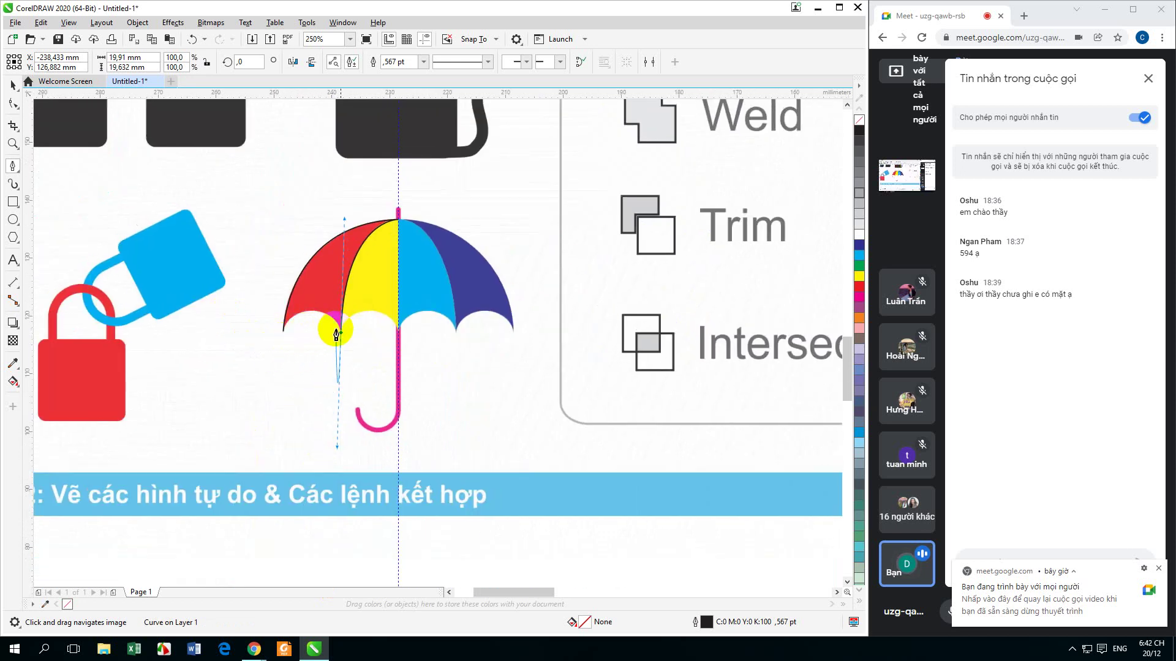
scroll(335, 355, "up", 1)
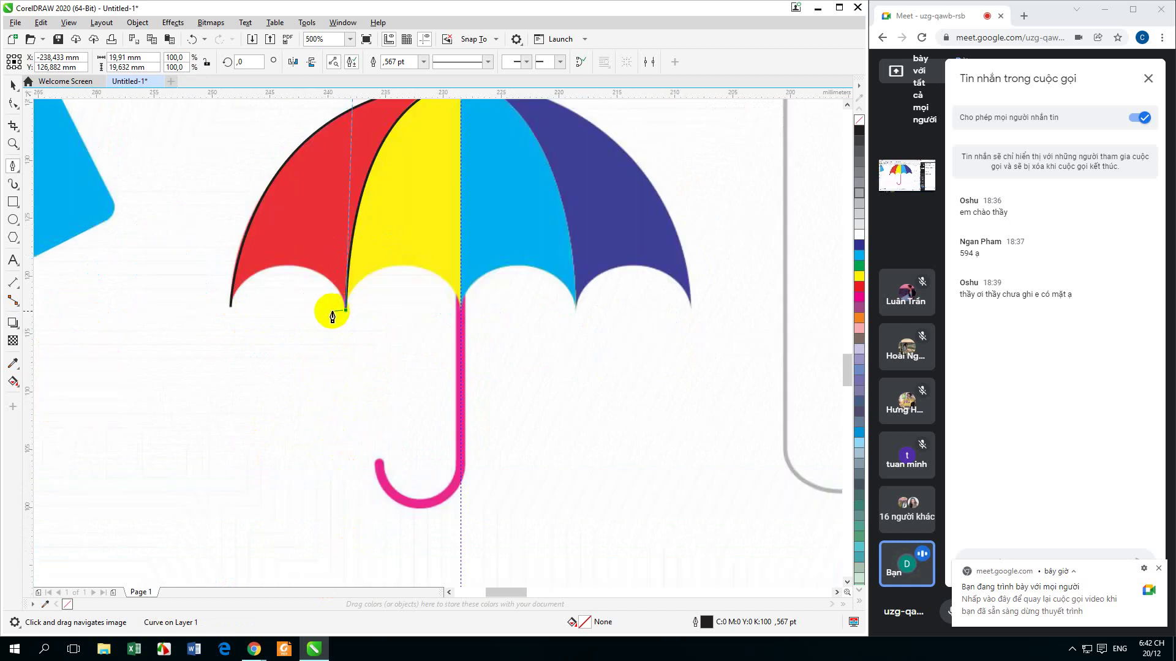
left_click_drag(332, 314, 357, 432)
scroll(290, 418, "up", 1)
left_click_drag(248, 429, 346, 257)
scroll(323, 478, "down", 1)
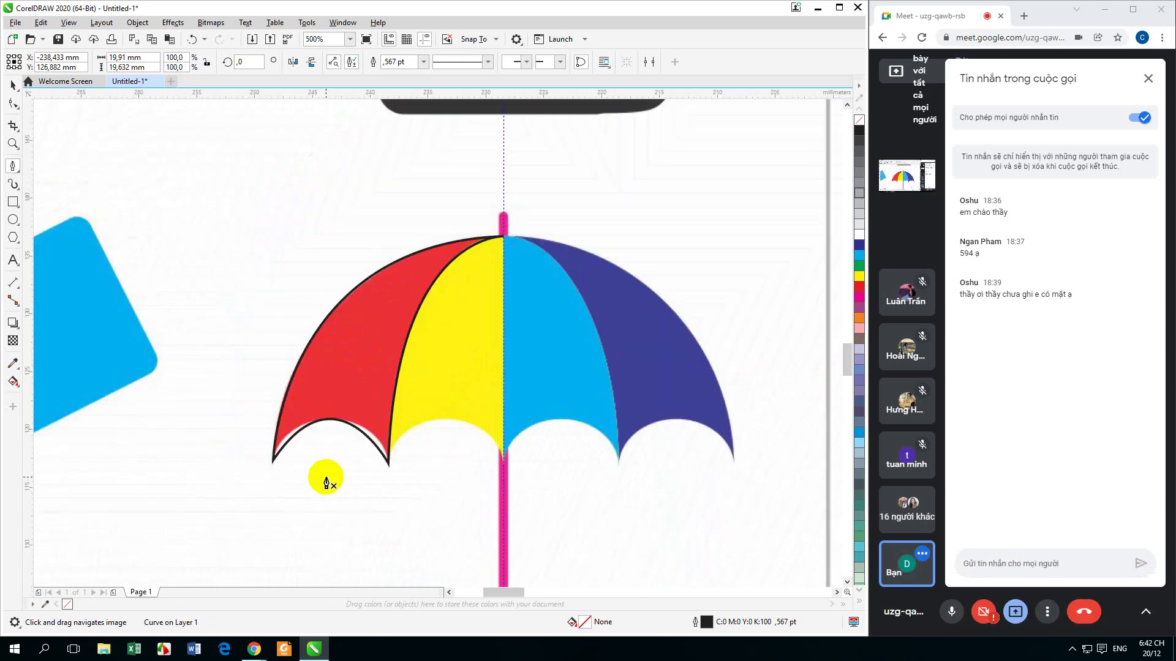
left_click(499, 242)
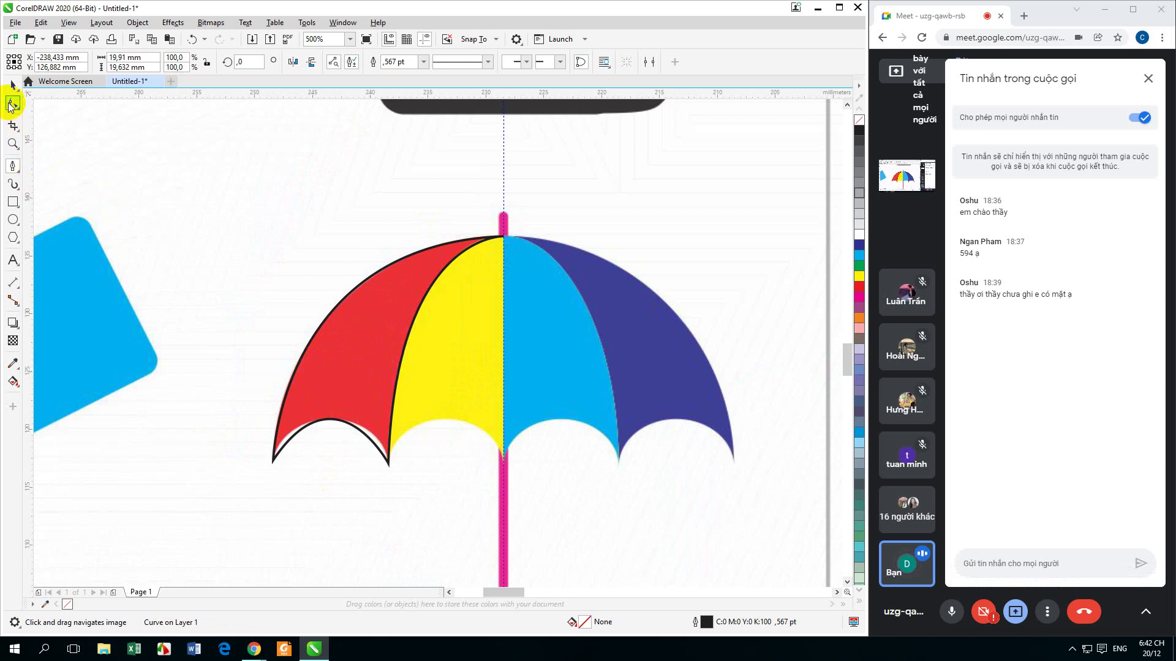
With the Shape tool, pull the scallop's curve handle out of the red panel's outer lower tip, up into the panel
left_click(11, 105)
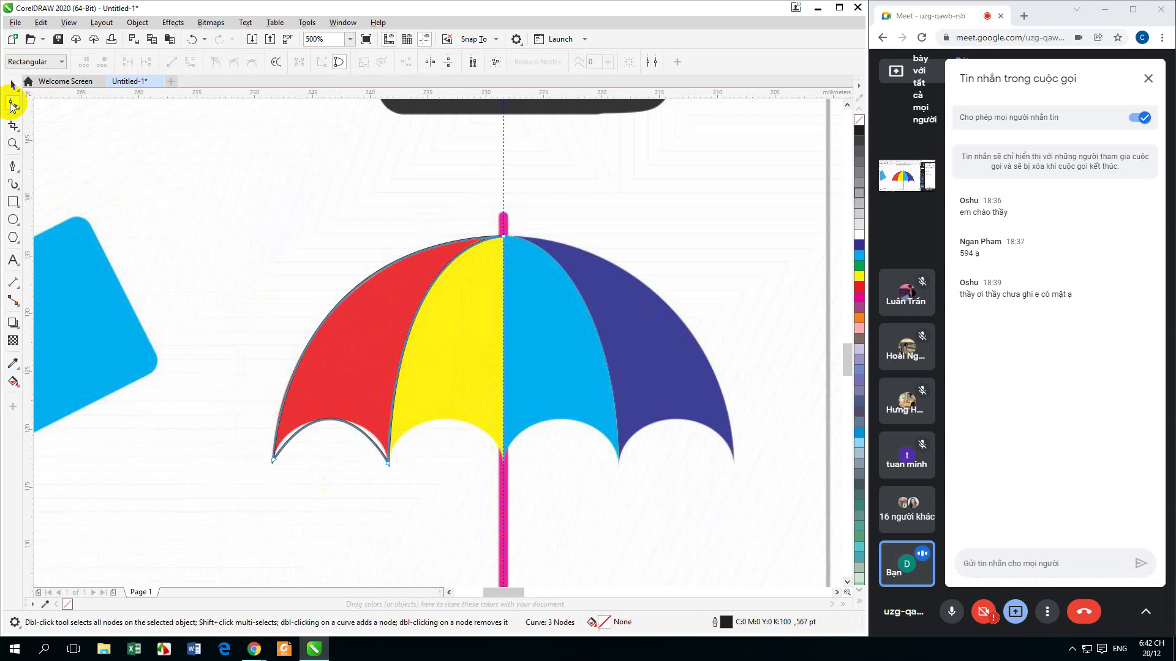
left_click(274, 460)
left_click_drag(273, 464, 298, 333)
scroll(309, 402, "up", 2)
left_click(463, 524)
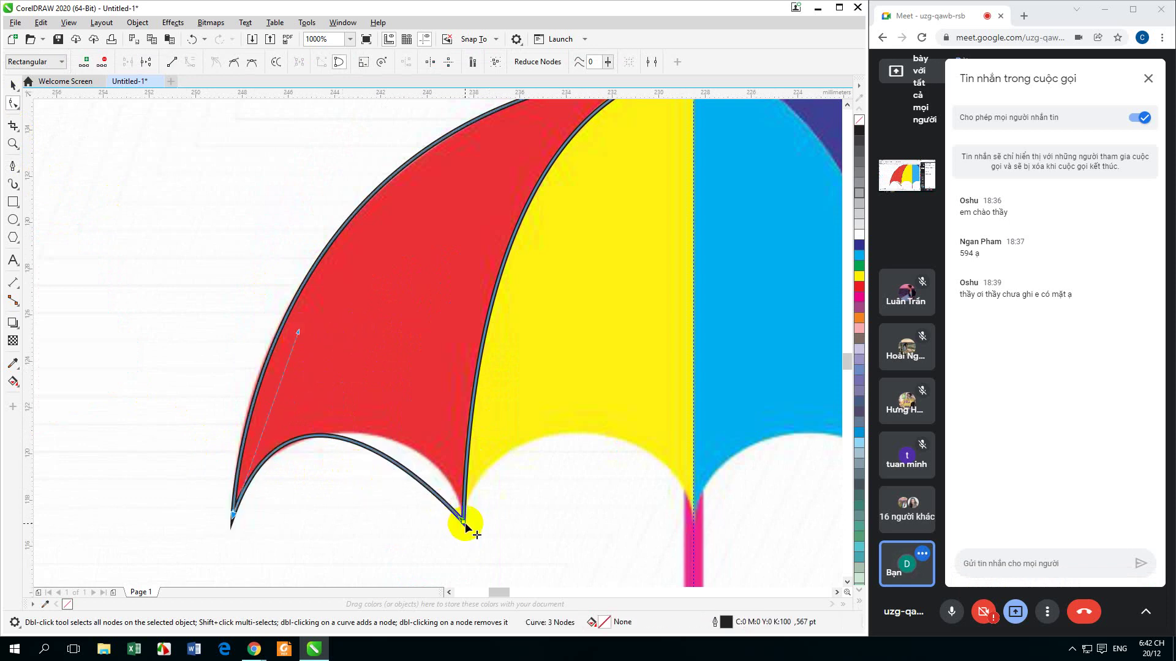
mouse_move(461, 521)
left_mouse_down()
mouse_move(454, 485)
mouse_move(473, 508)
left_mouse_up()
key("ctrl+z")
Pull the scallop's curve handle out of the red panel's inner lower tip to round that half of the arc
scroll(458, 527, "up", 4)
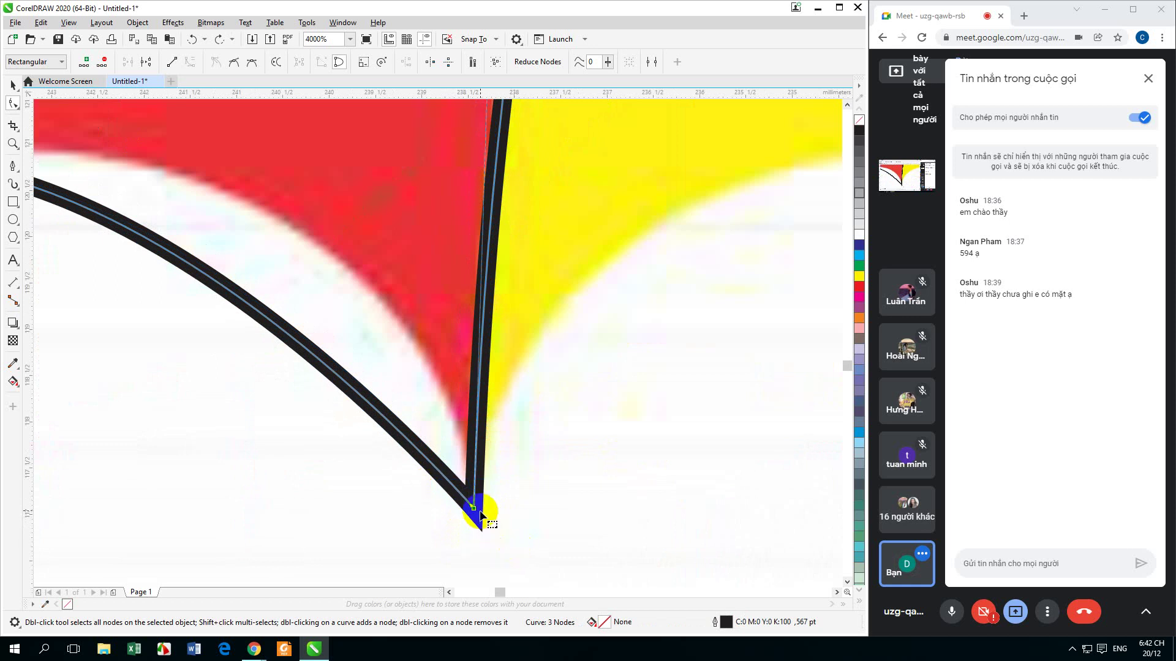
scroll(475, 511, "up", 6)
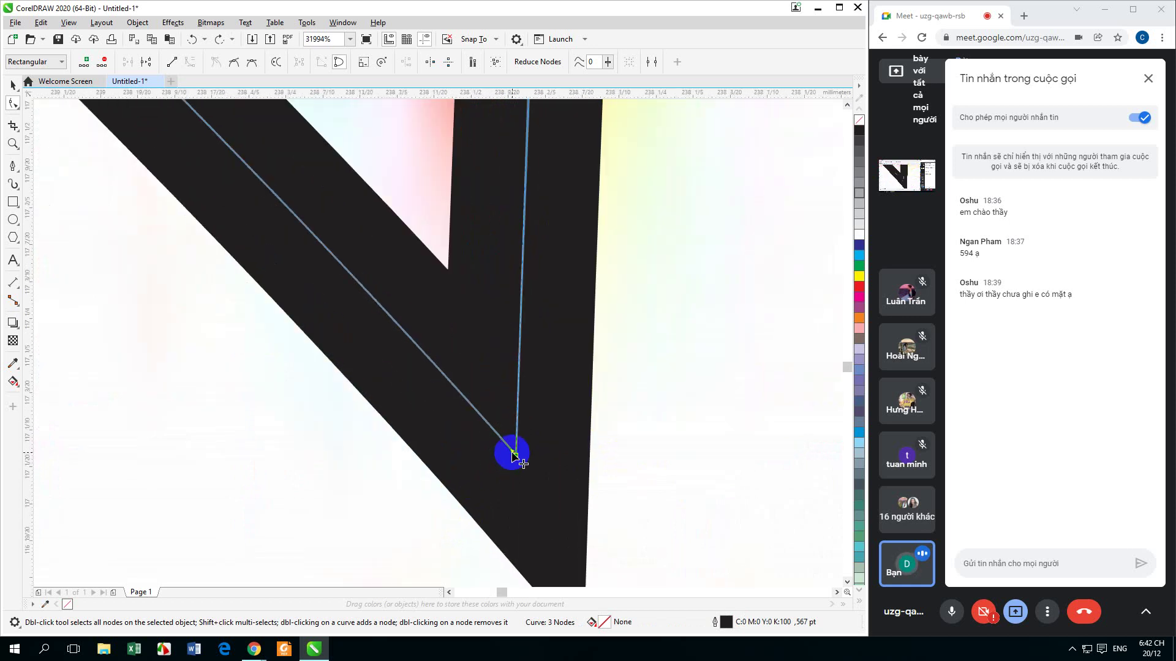
left_click_drag(514, 451, 454, 241)
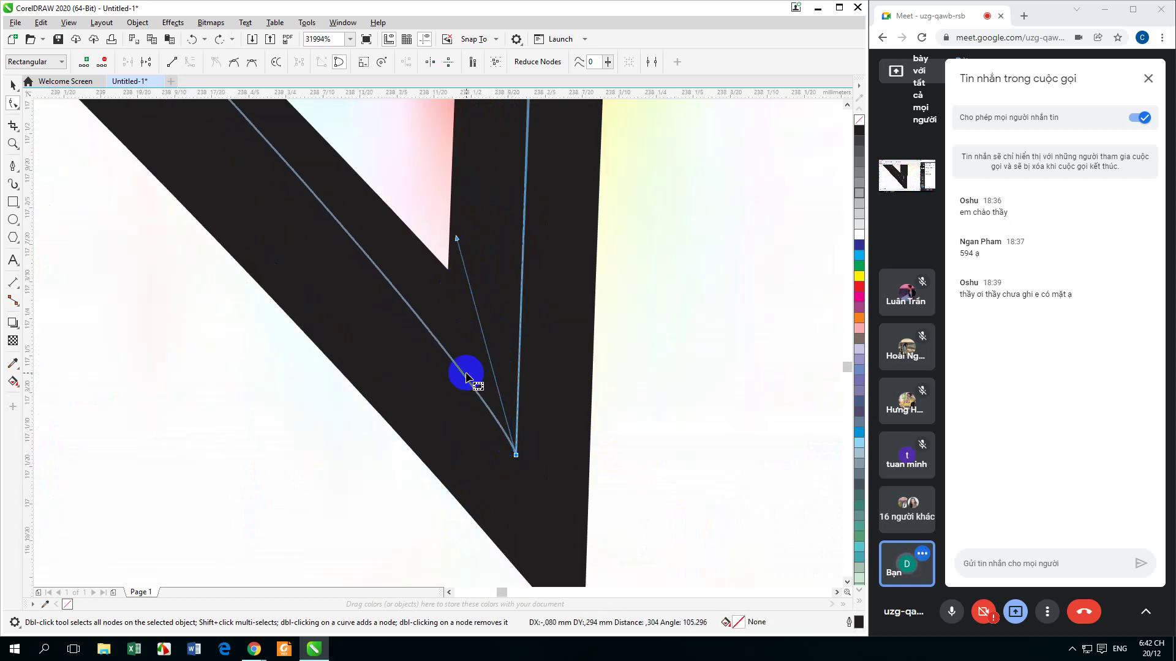
scroll(462, 388, "down", 2)
scroll(405, 407, "down", 4)
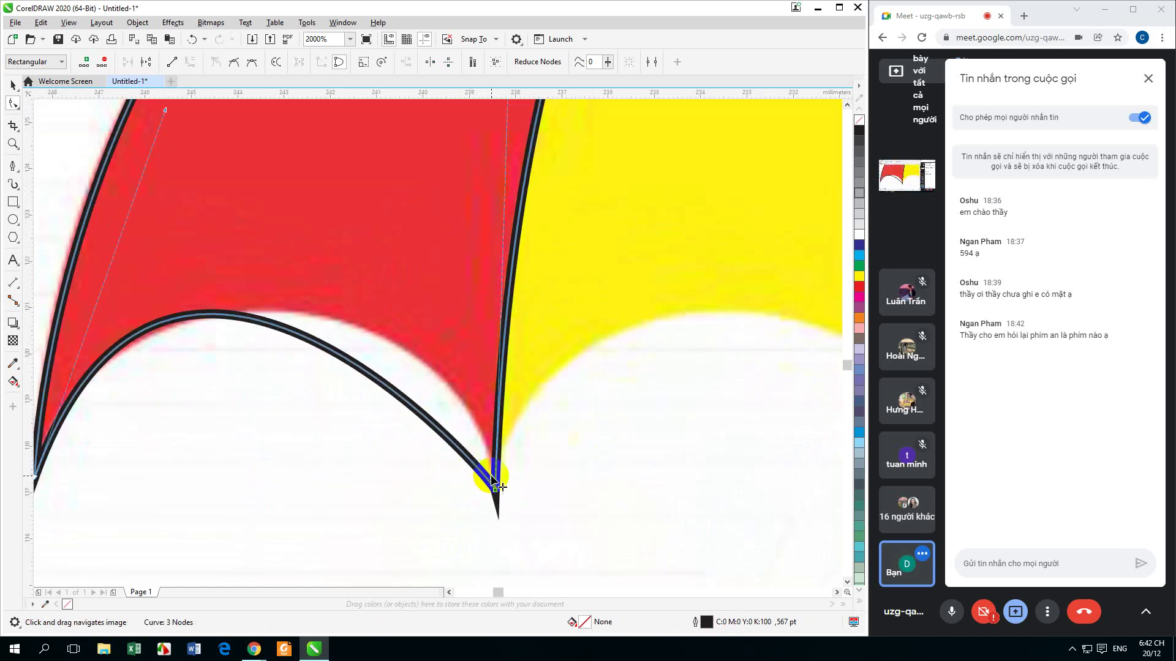
left_click_drag(492, 478, 426, 390)
Adjust both scallop handles until the curve follows the red panel's lower edge, and deselect the outline
scroll(413, 392, "down", 2)
left_click_drag(374, 290, 378, 378)
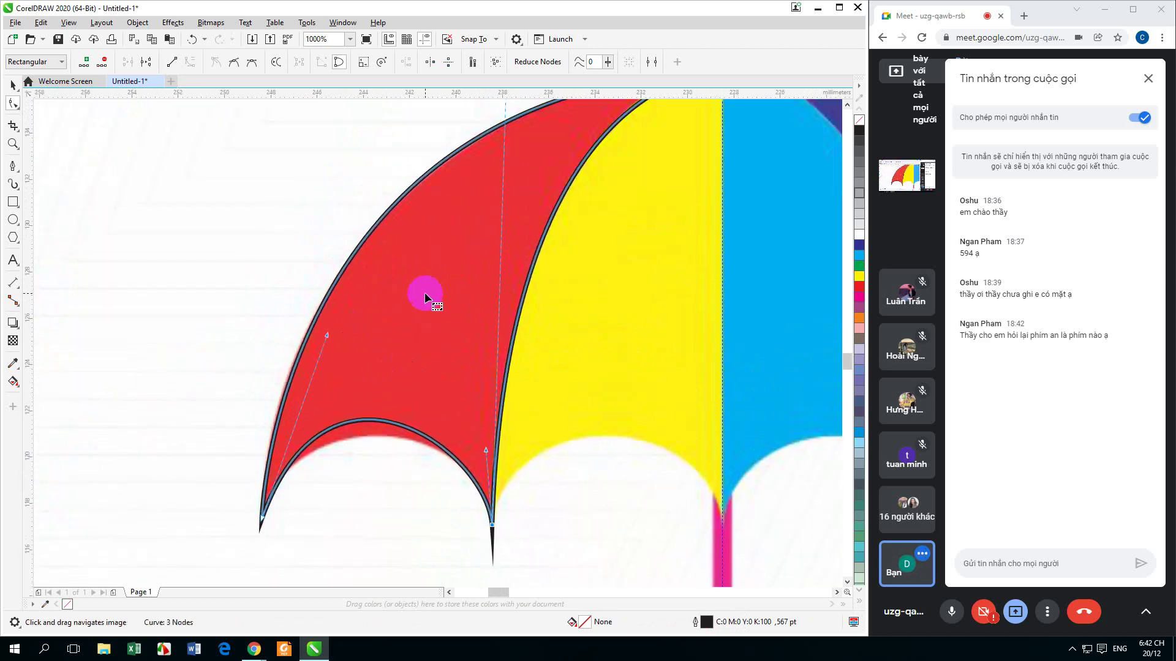
scroll(424, 292, "down", 3)
scroll(446, 359, "up", 3)
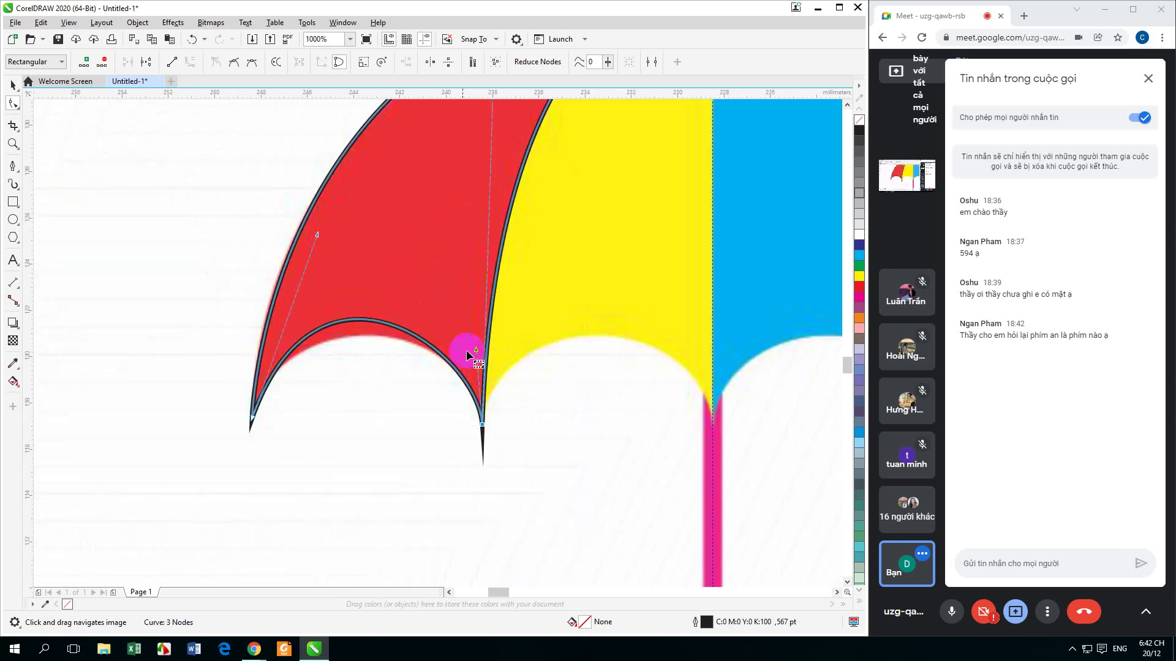
left_click_drag(317, 237, 304, 281)
left_click_drag(477, 349, 477, 337)
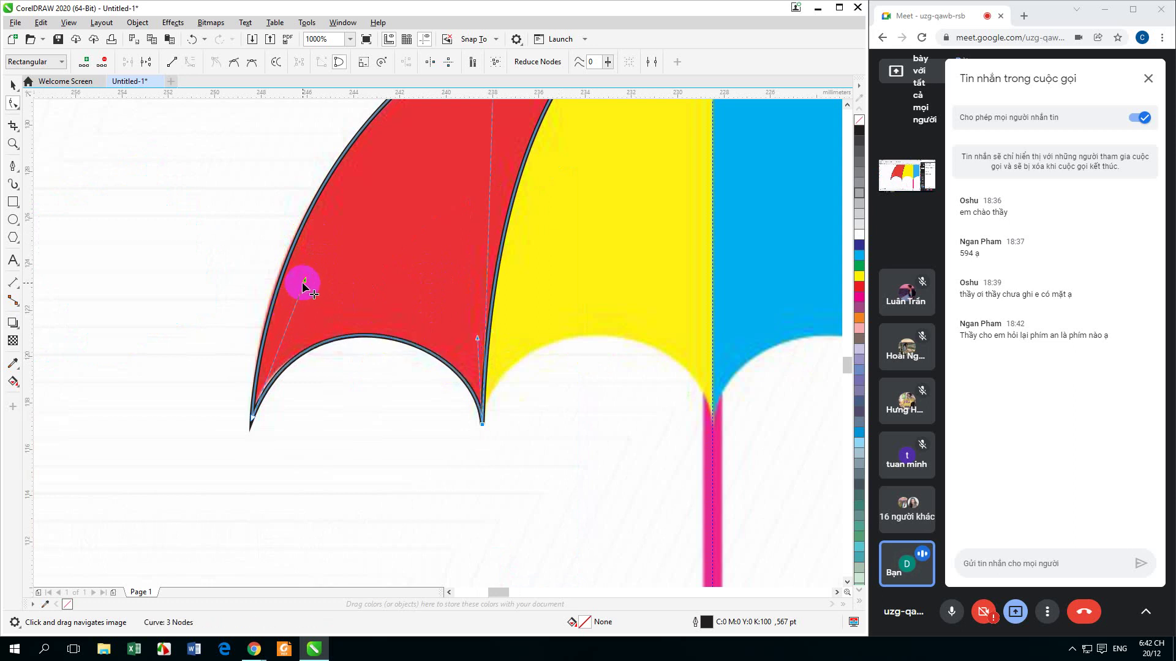
left_click_drag(303, 281, 303, 278)
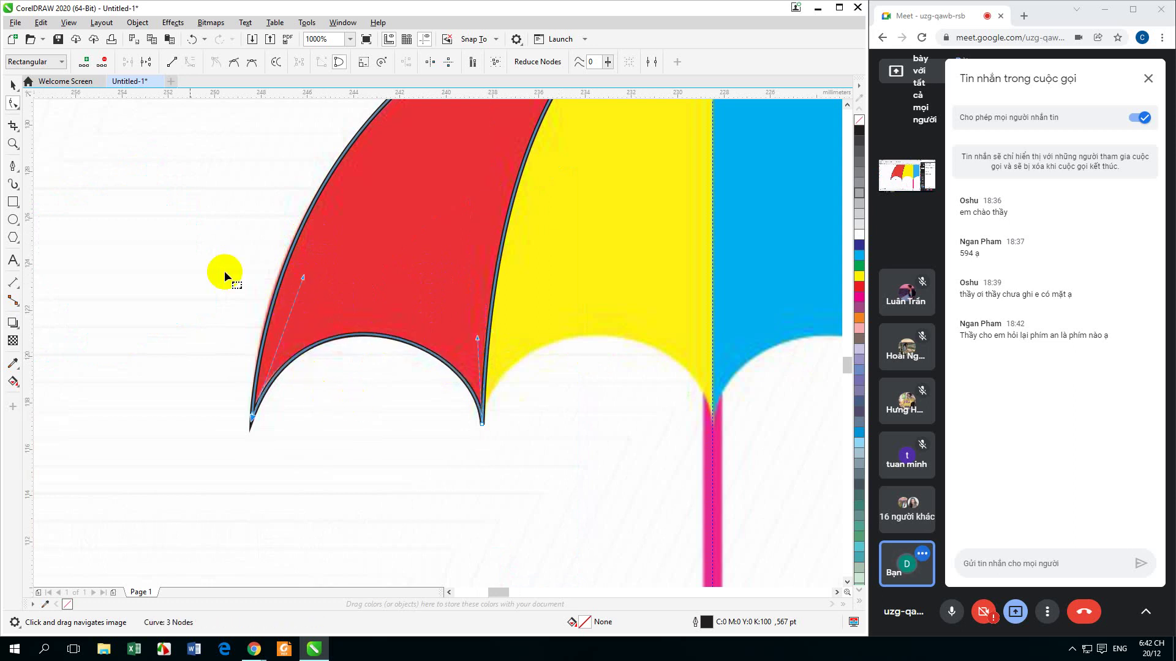
left_click(12, 85)
left_click(104, 251)
Examine the traced red panel outline against the reference umbrella, checking its apex node and lower tips
scroll(275, 325, "down", 2)
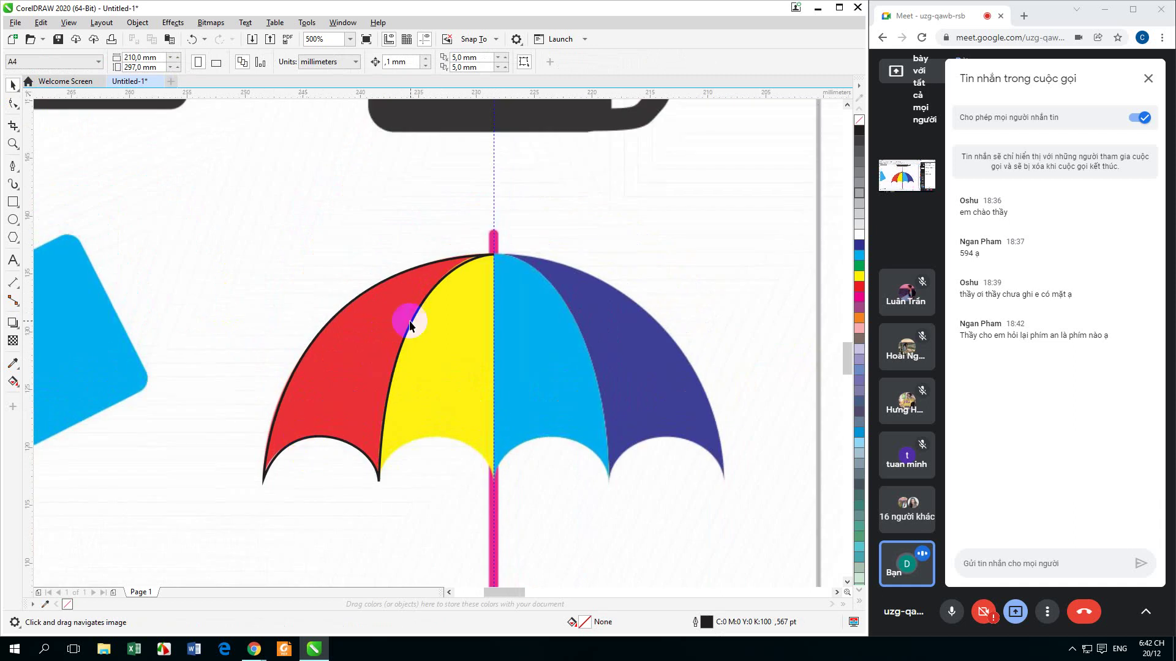
scroll(472, 262, "up", 2)
left_click(469, 257)
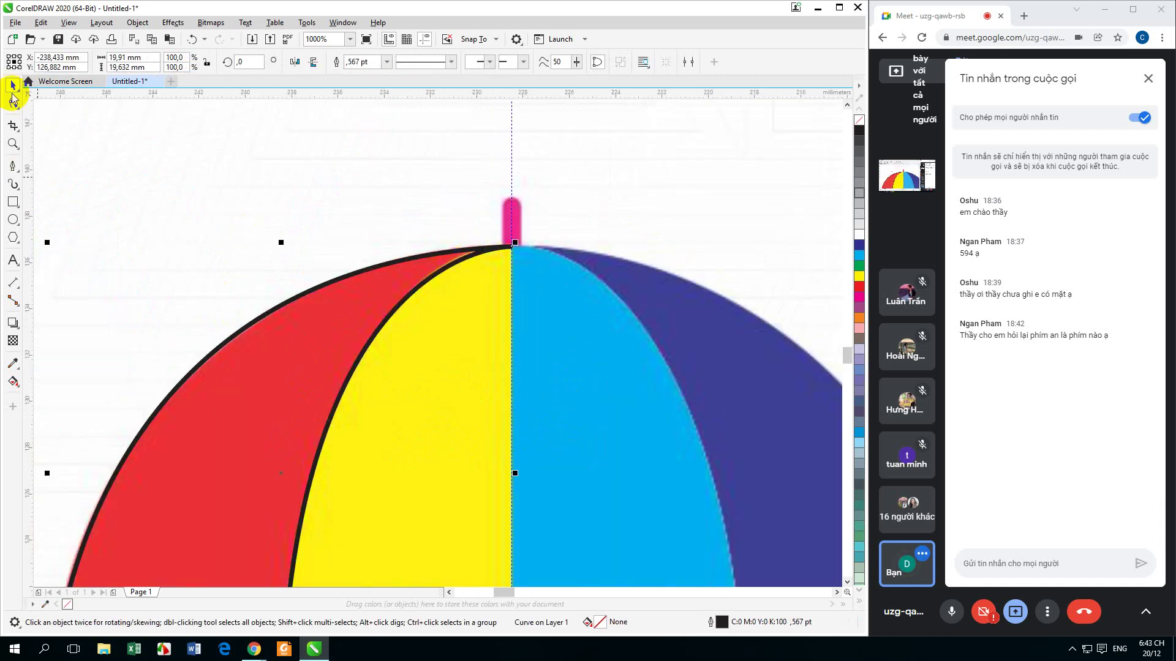
left_click(13, 105)
left_click(508, 250)
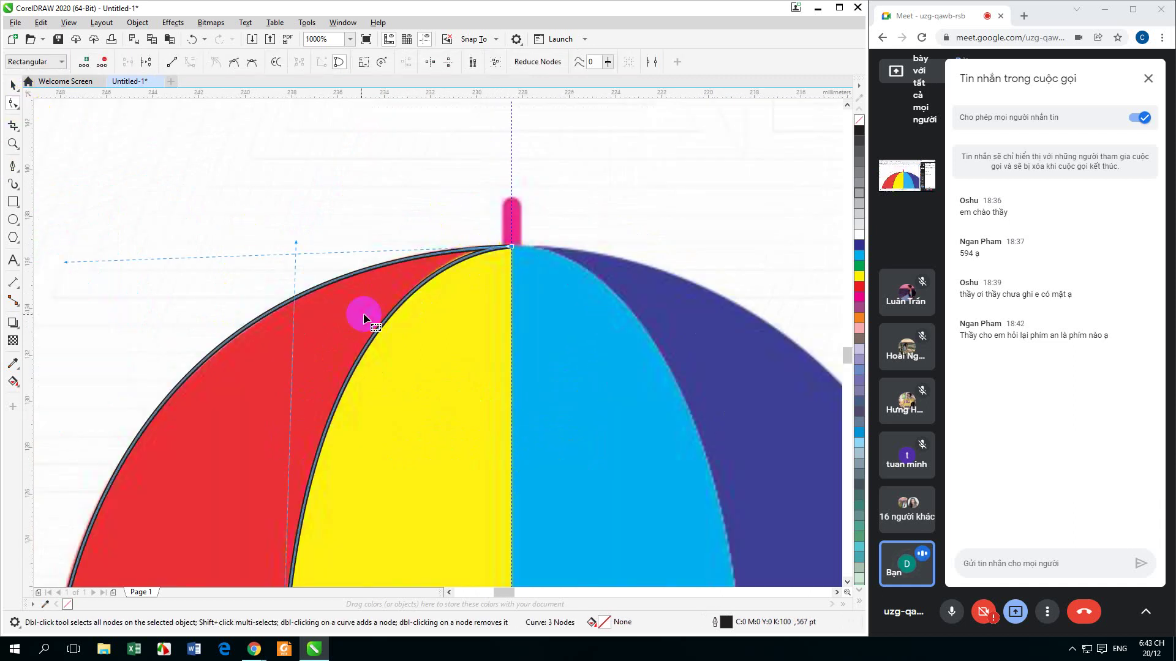
scroll(364, 318, "down", 1)
left_click(323, 282)
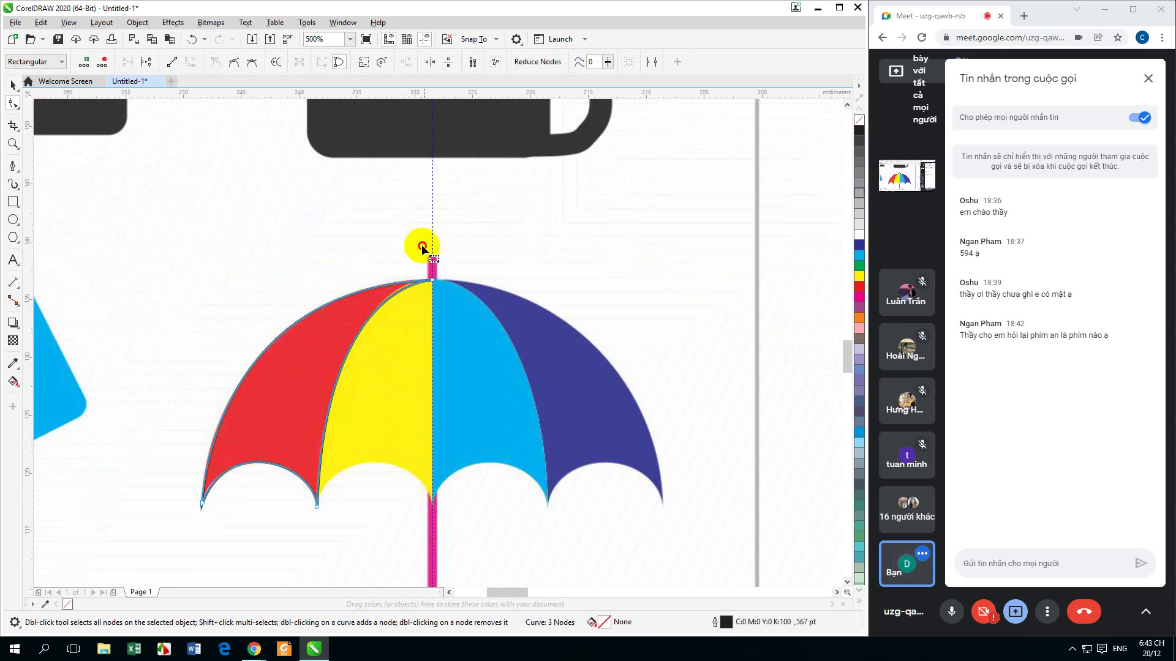
scroll(276, 329, "up", 2)
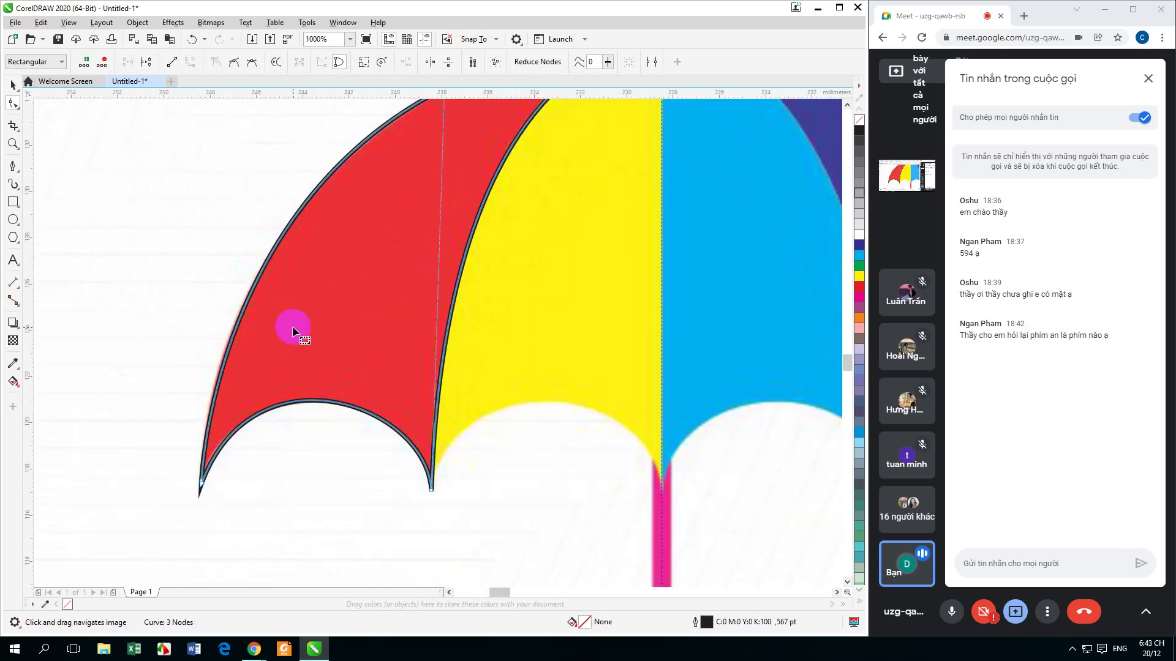
left_click(175, 315)
scroll(176, 331, "down", 1)
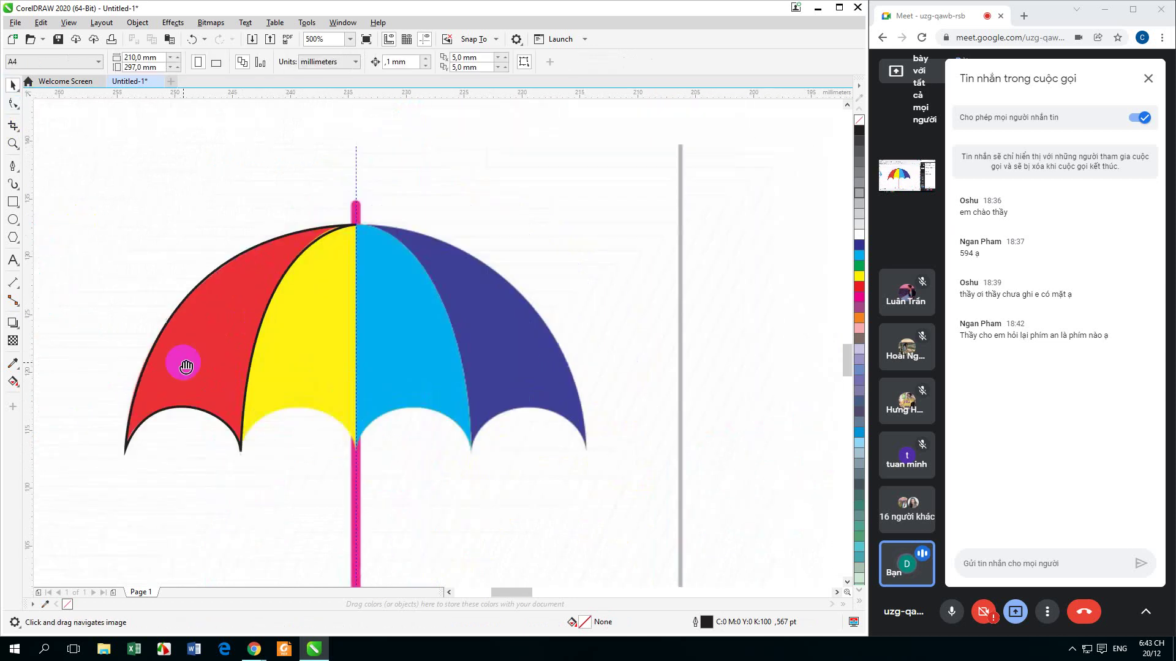
left_click(12, 166)
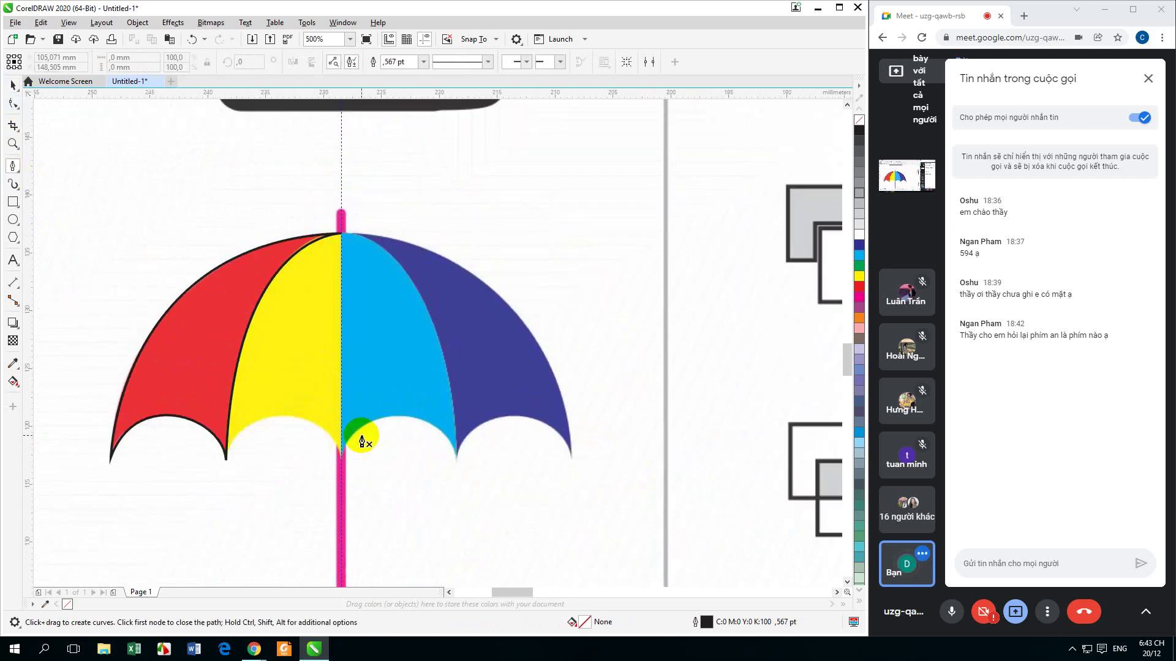
left_click(354, 276)
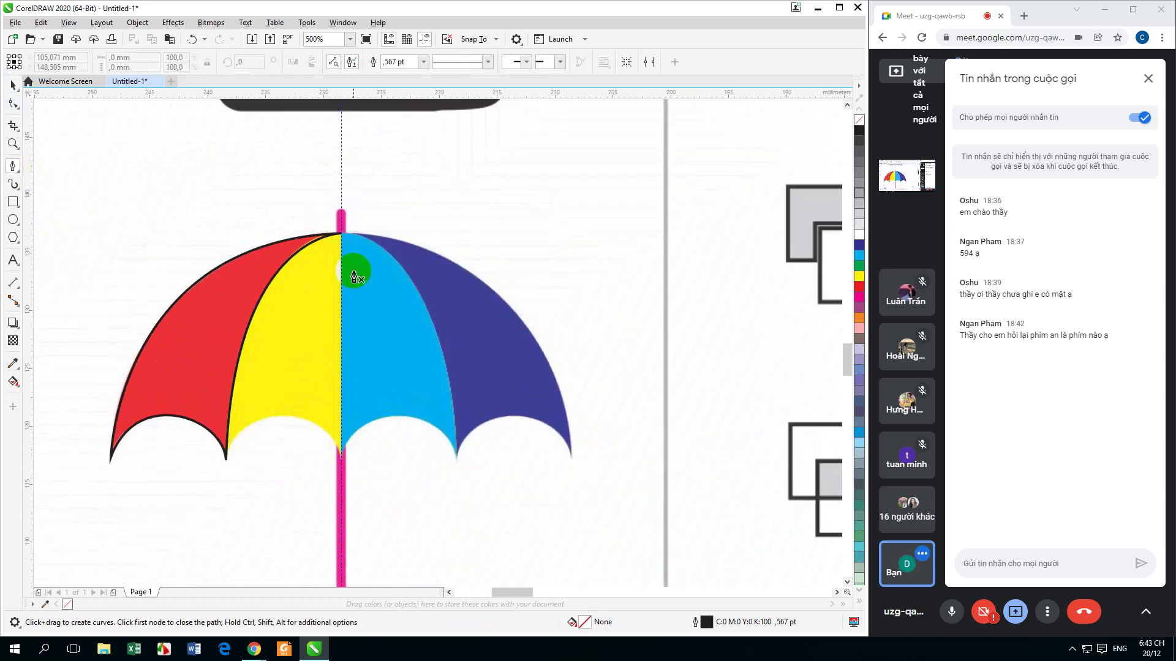
left_click(341, 234)
key("ctrl+z")
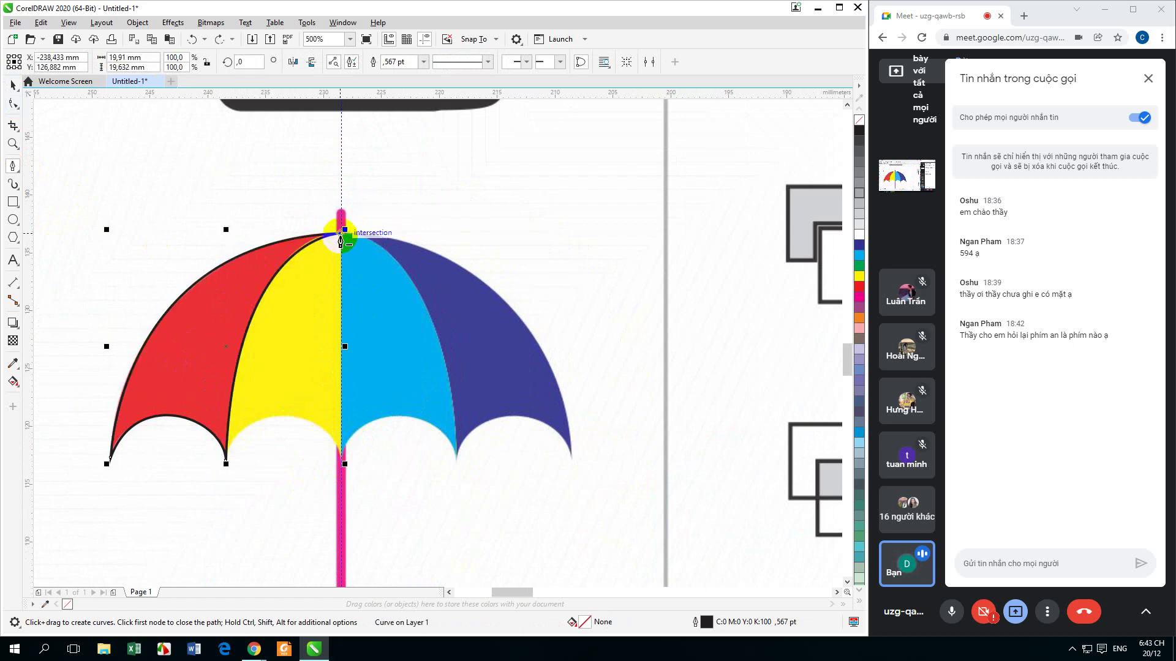
left_click(13, 85)
left_click(237, 226)
left_click(13, 166)
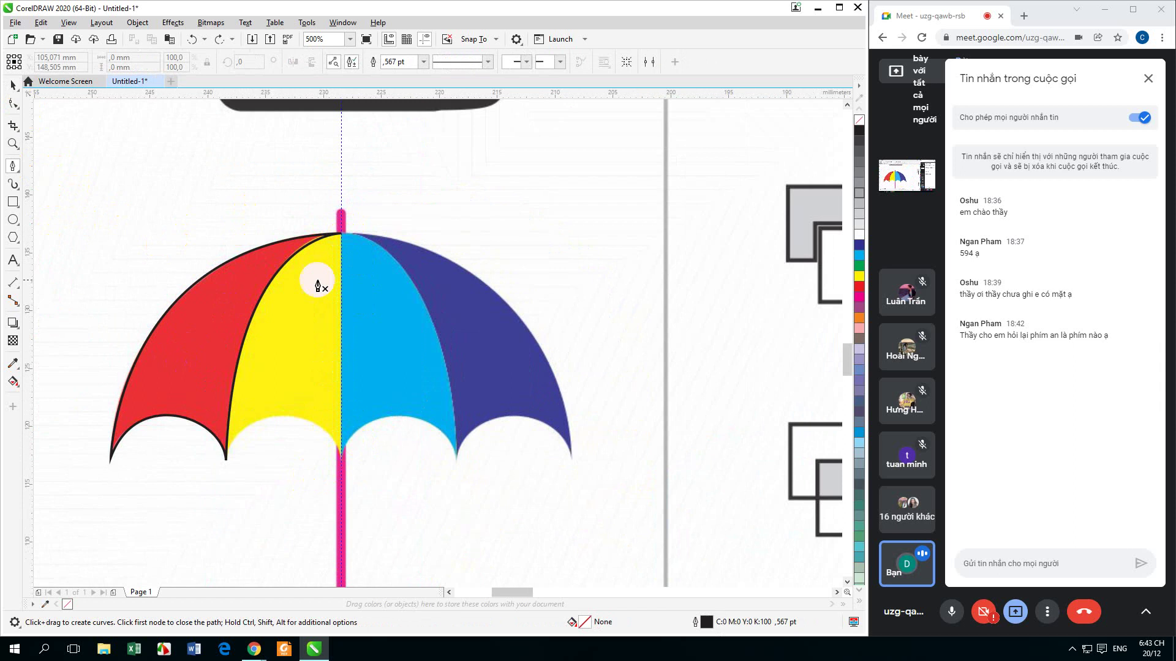
left_click(341, 238)
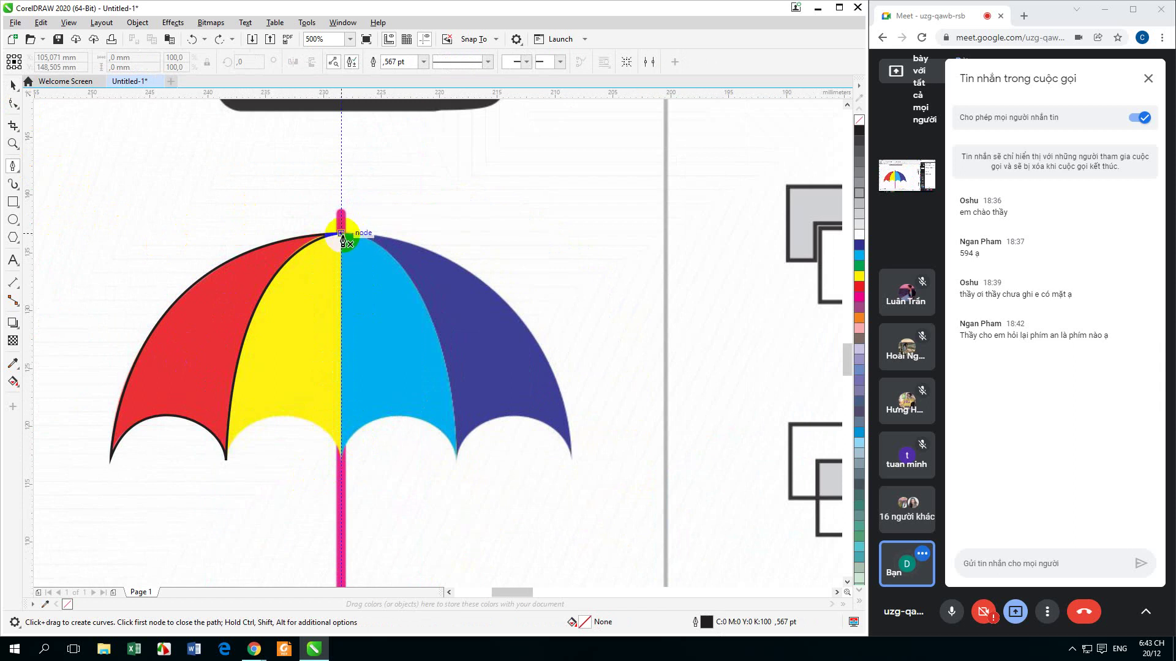
left_click(341, 235)
key("ctrl+z")
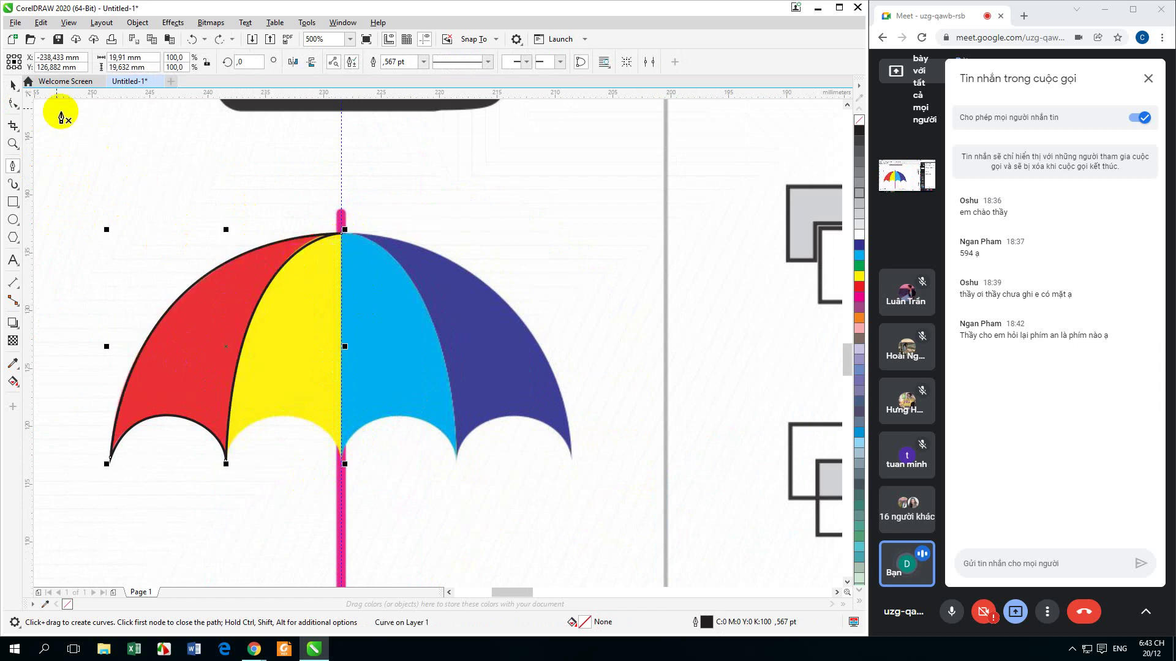
With the Pen tool, draw the yellow panel's lower scallop from the stem tip to the red panel's tip, and retract the end node's outgoing handle
left_click(13, 103)
left_click(13, 164)
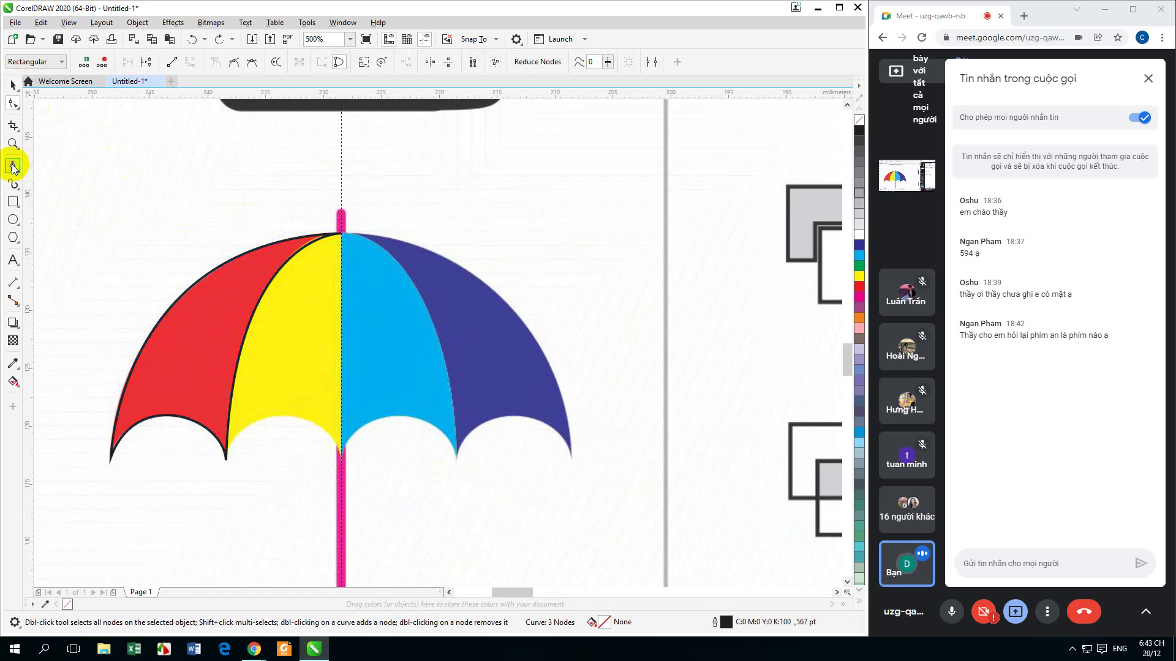
scroll(276, 493, "up", 2)
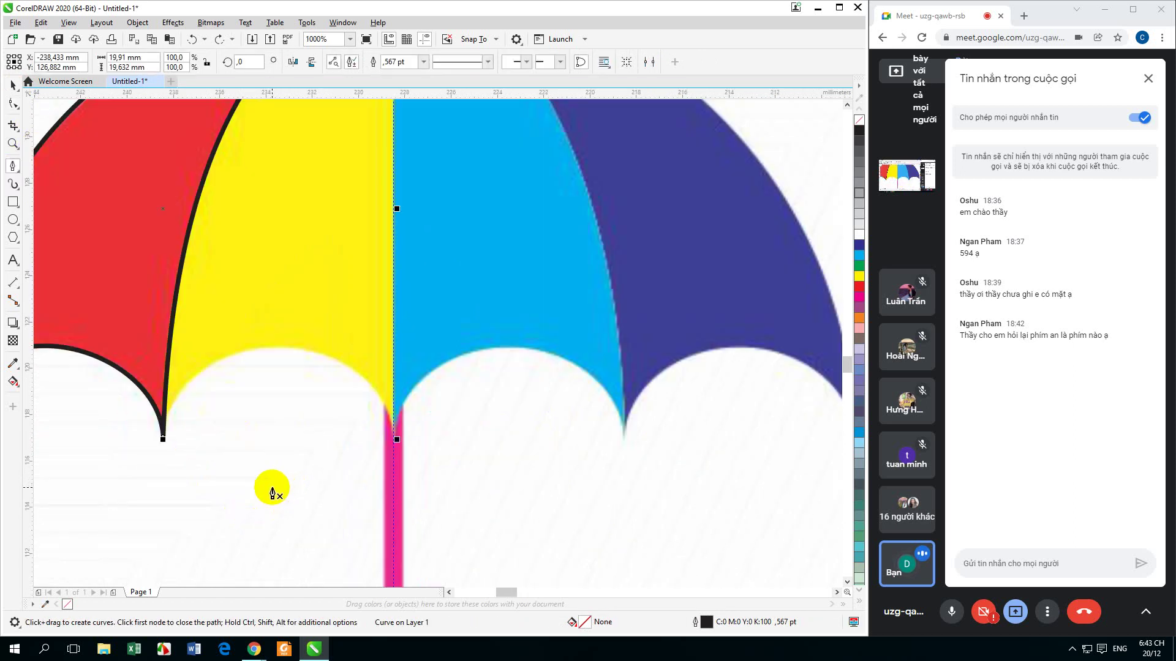
left_click(394, 433)
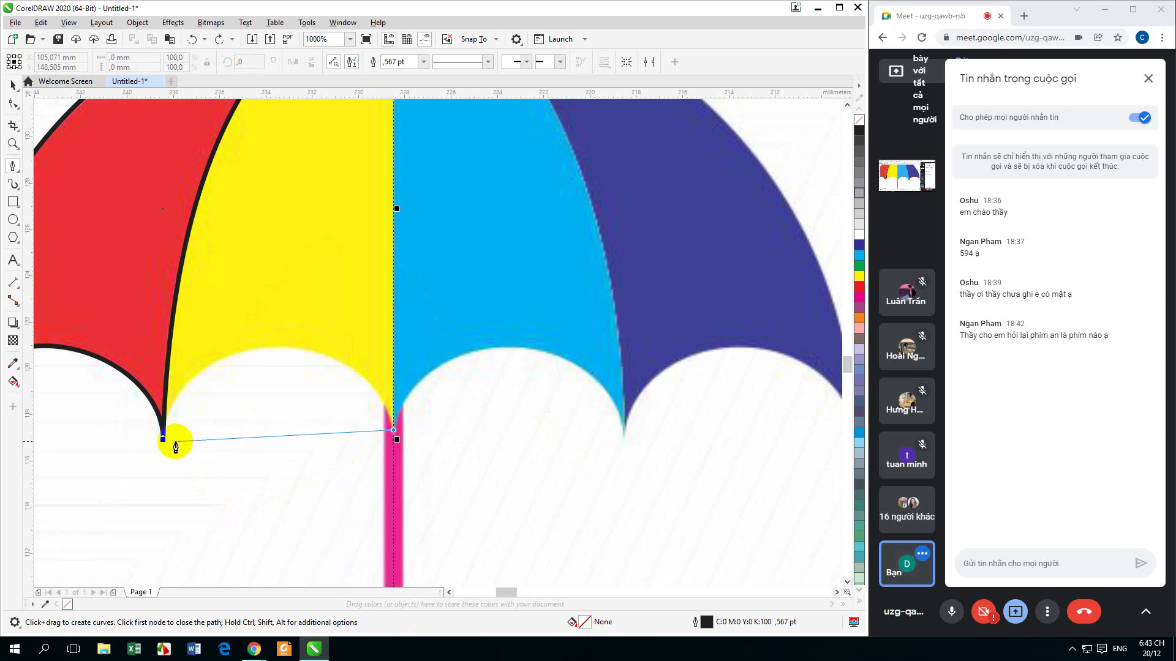
mouse_move(162, 443)
left_mouse_down()
mouse_move(81, 582)
mouse_move(49, 472)
mouse_move(109, 428)
mouse_move(139, 436)
mouse_move(55, 546)
mouse_move(65, 567)
left_mouse_up()
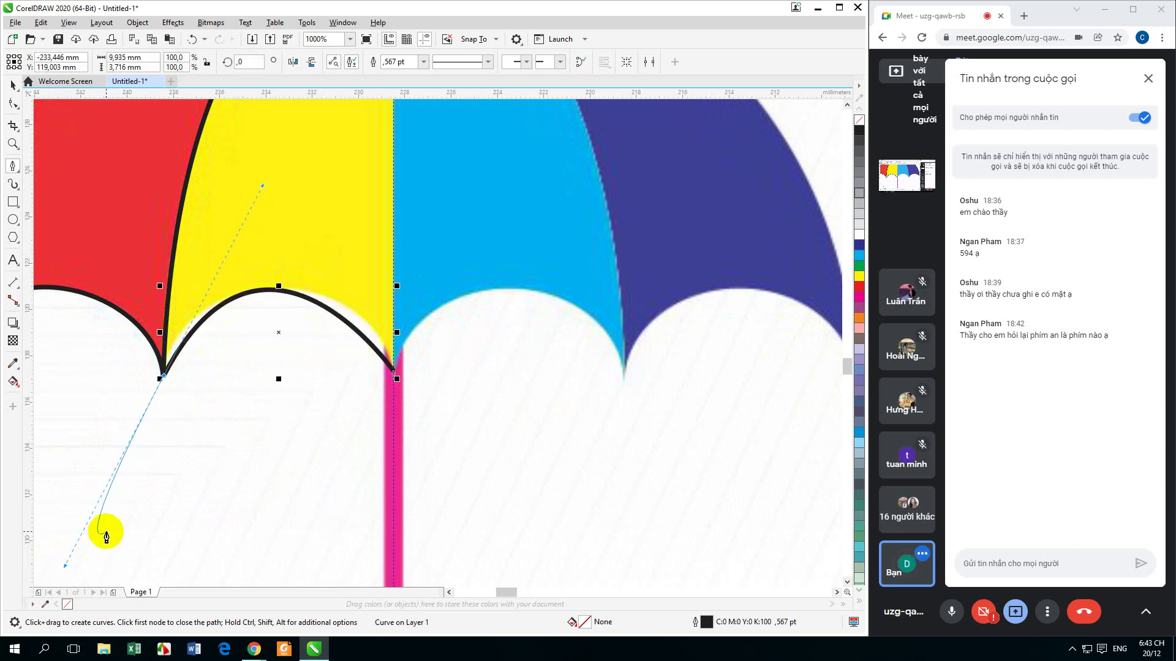
left_click(164, 376, "alt")
Continue the yellow panel's path with loose straight segments through the red panel up to the umbrella's apex
scroll(163, 391, "down", 1)
left_click_drag(196, 308, 202, 386)
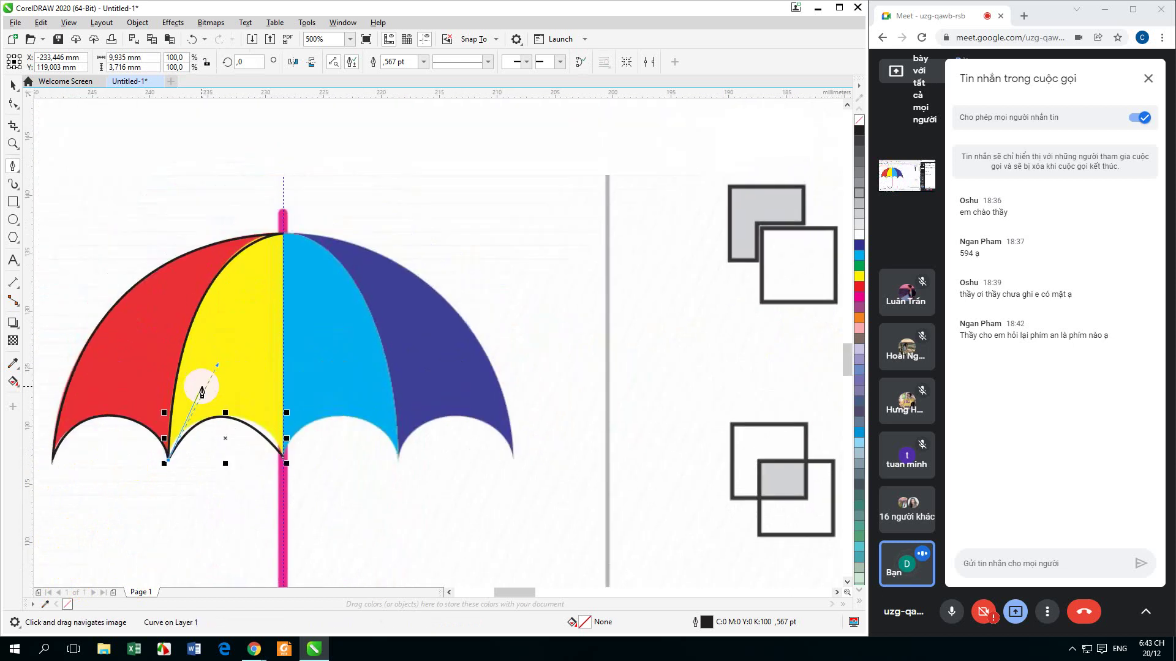
mouse_move(158, 347)
left_mouse_down()
mouse_move(178, 360)
mouse_move(204, 296)
mouse_move(281, 220)
mouse_move(185, 372)
mouse_move(235, 270)
mouse_move(211, 277)
mouse_move(153, 340)
left_mouse_up()
left_click(147, 352)
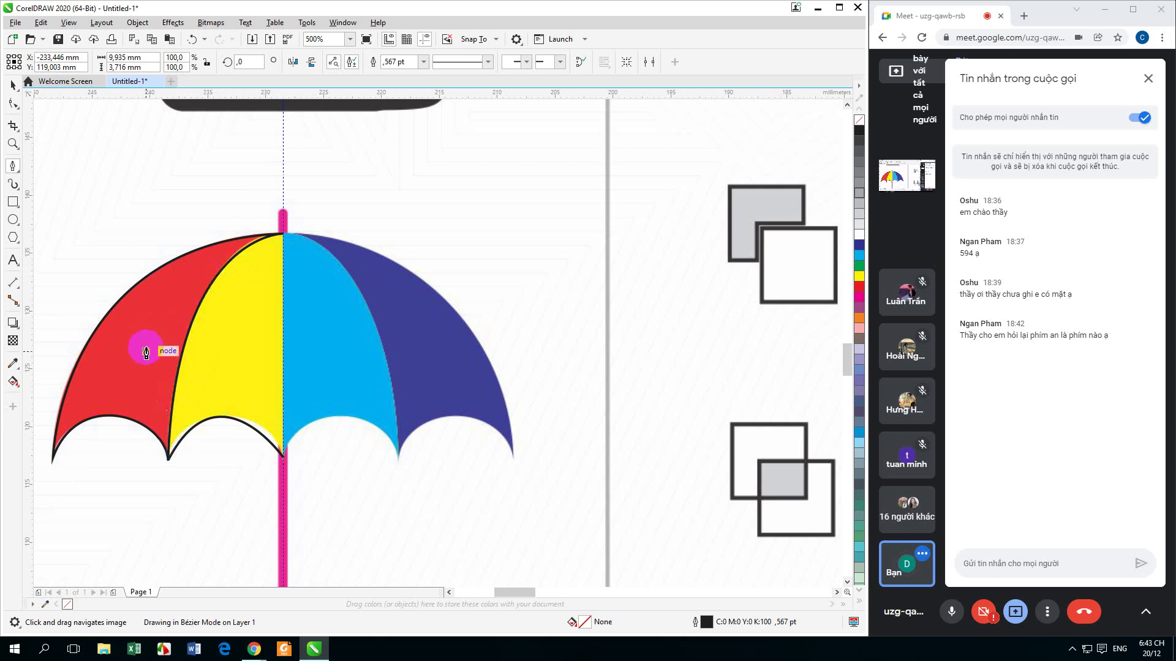
left_click(188, 271)
scroll(252, 238, "up", 2)
scroll(256, 239, "up", 1)
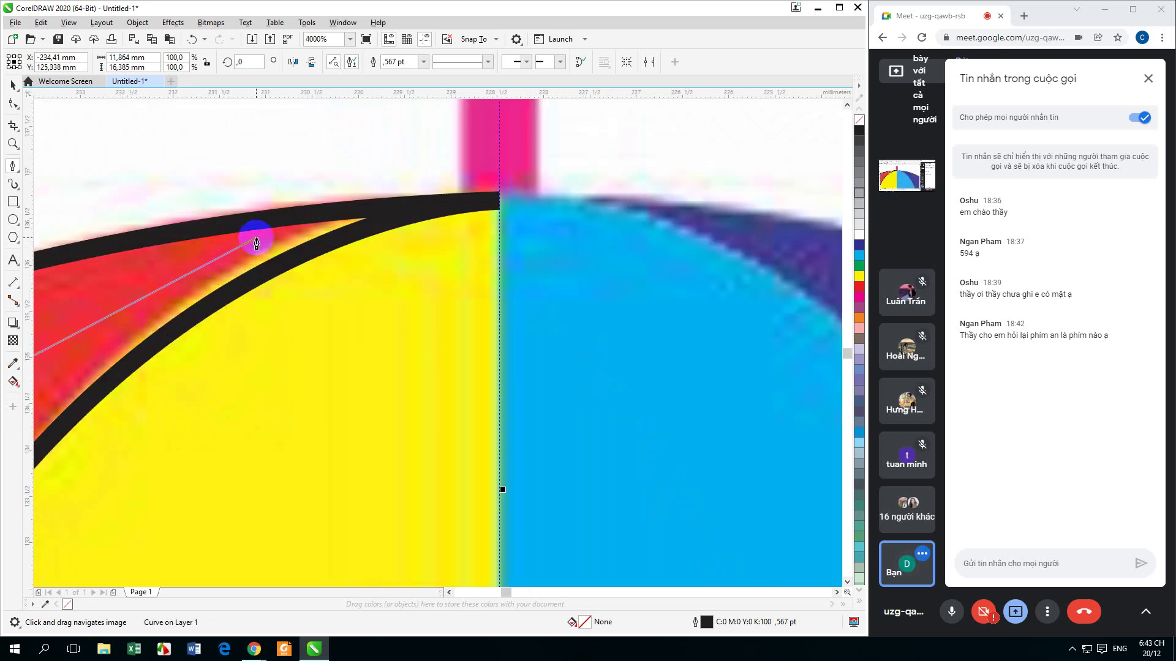
left_click(295, 237)
scroll(294, 237, "down", 1)
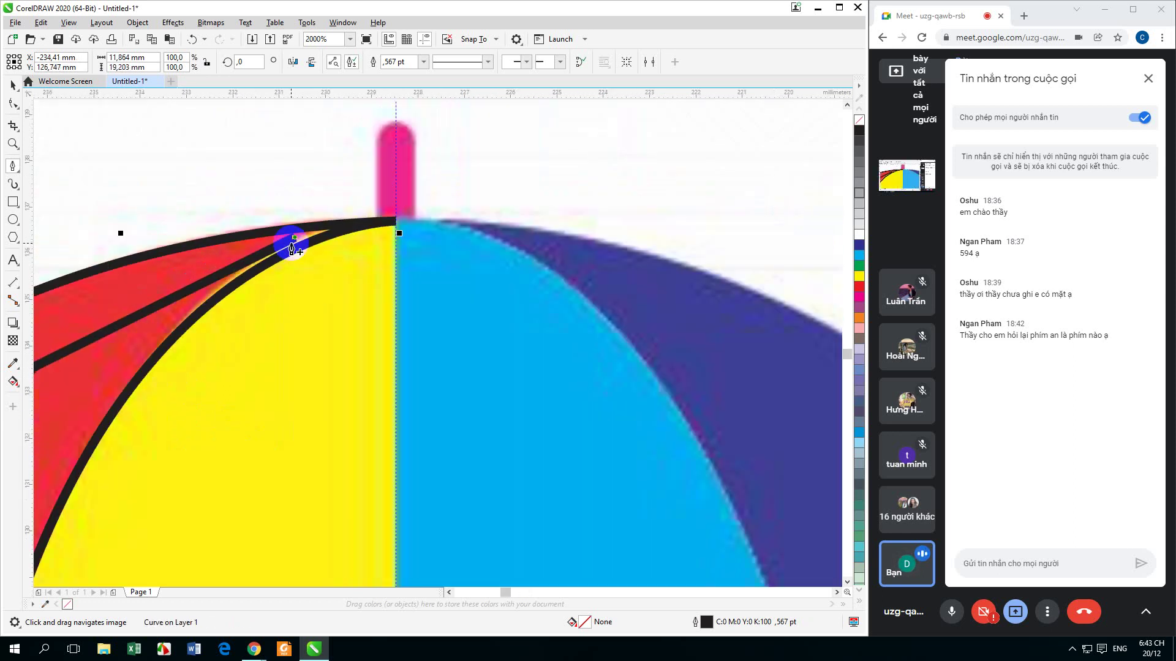
left_click(395, 222)
Close the yellow panel's path with a straight segment down the centre line to its starting node at the stem
scroll(375, 256, "down", 1)
left_click_drag(359, 414, 361, 260)
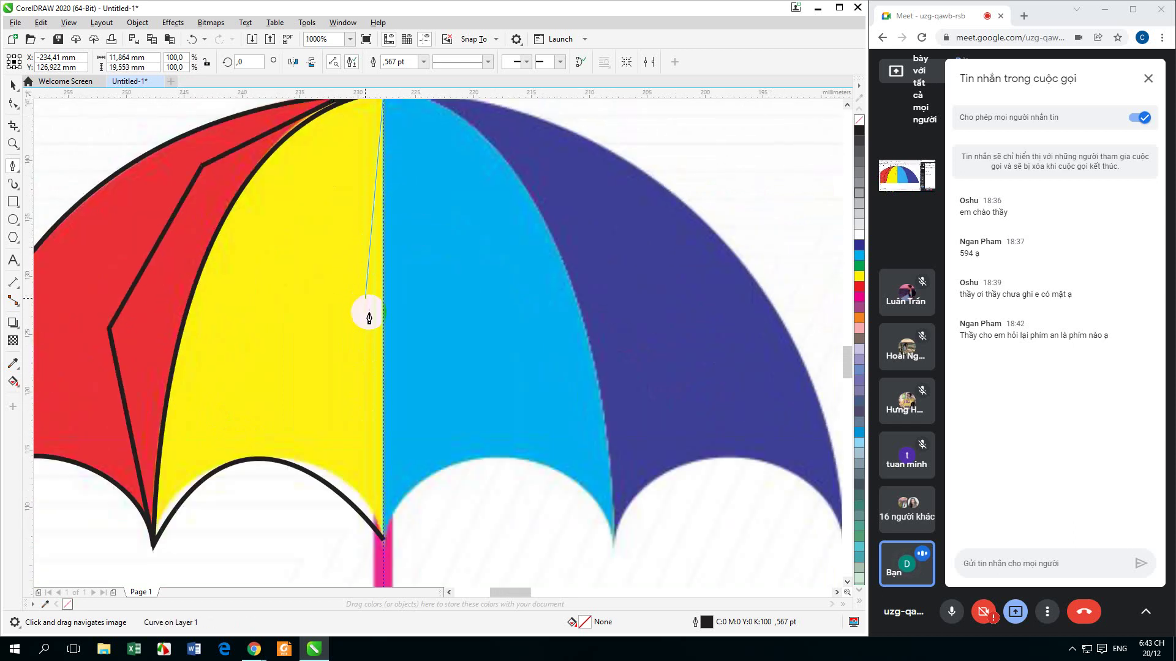
scroll(366, 314, "down", 1)
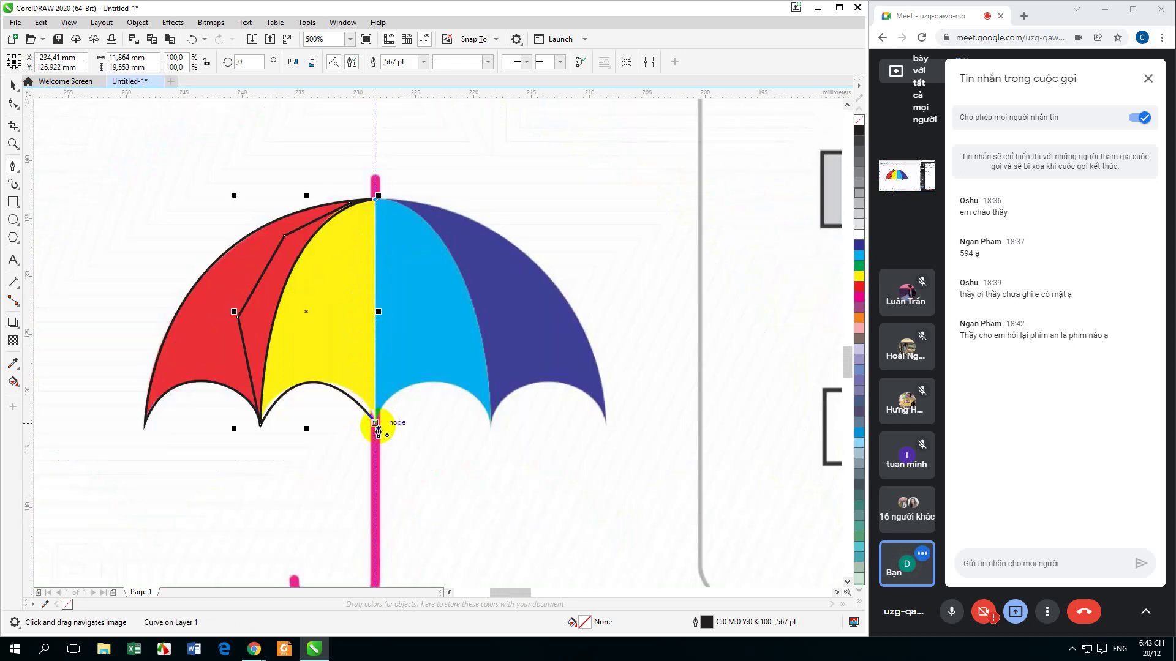
left_click(376, 423)
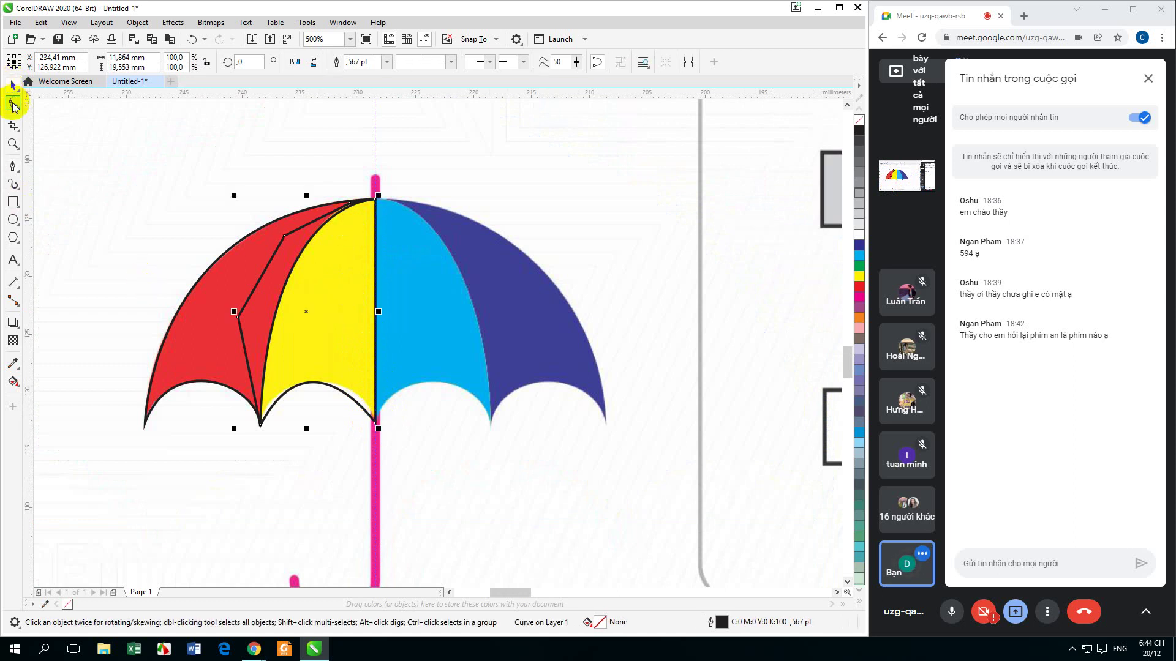
With the Shape tool, pull the yellow scallop's handle at the red panel's tip inward to steepen that side of the arc
left_click(13, 103)
scroll(373, 425, "up", 5)
left_click_drag(159, 297, 490, 383)
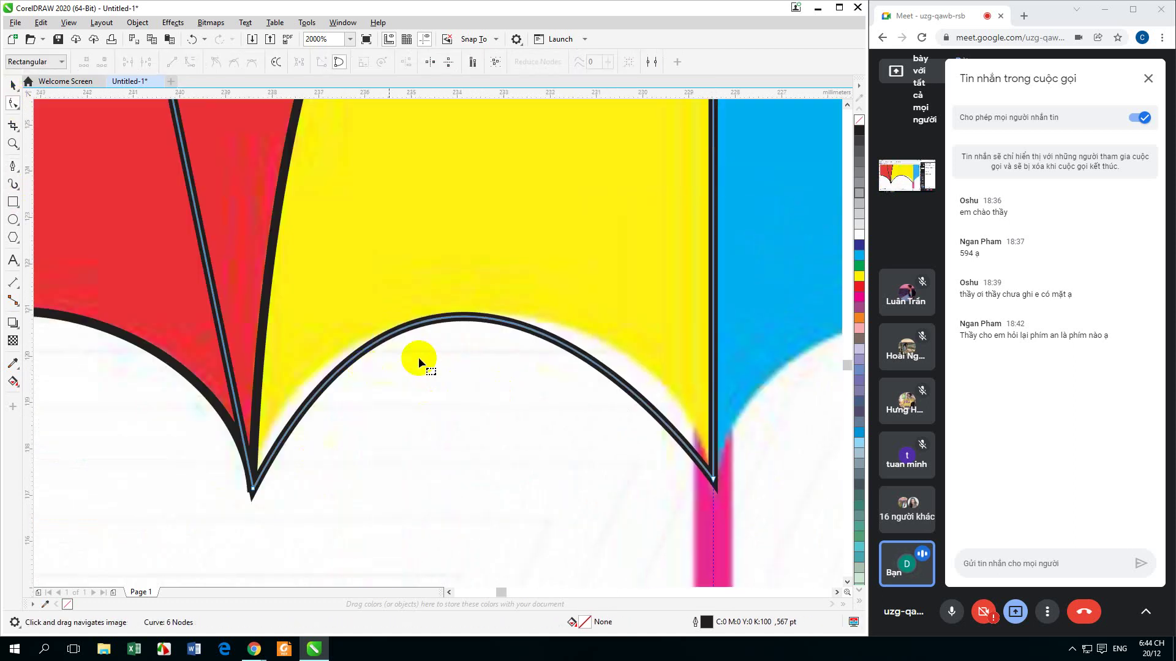
scroll(252, 489, "down", 2)
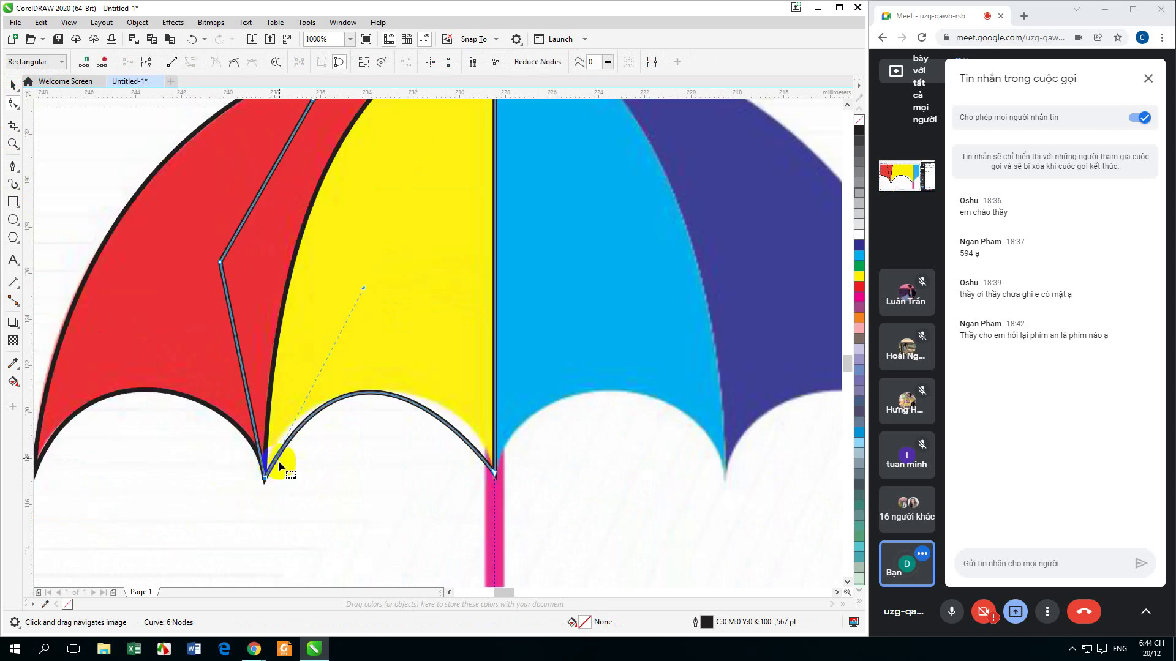
left_click_drag(363, 288, 332, 300)
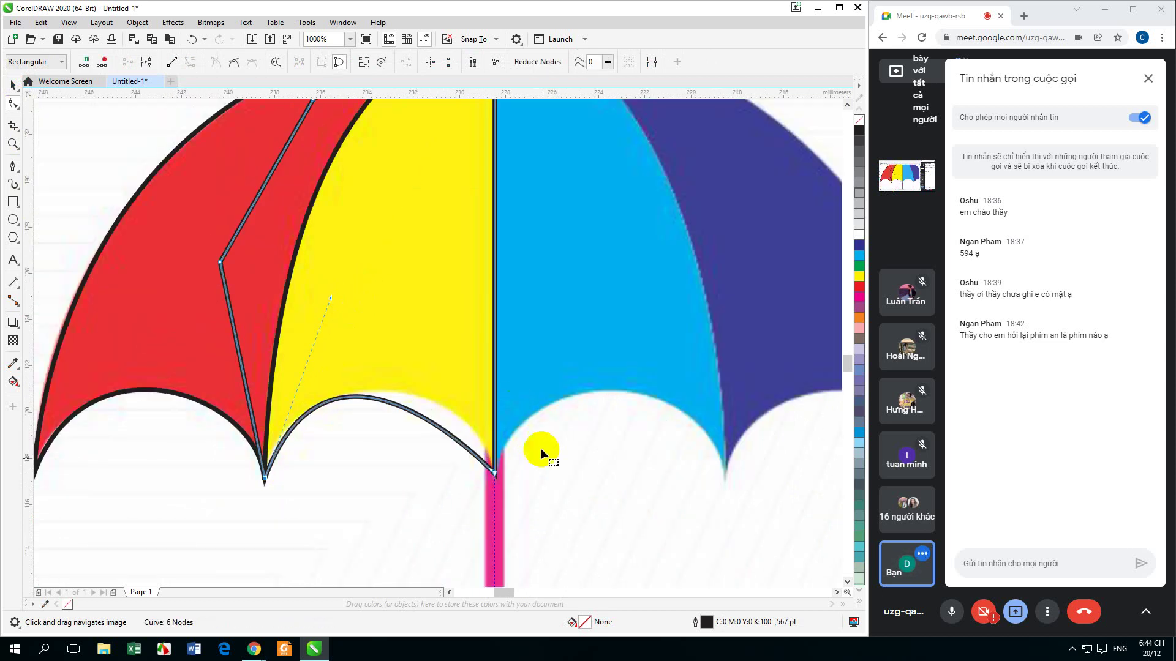
Pull the scallop's curve handle out of the yellow panel's tip at the stem, up into the panel, to round that half
mouse_move(492, 473)
left_mouse_down()
mouse_move(494, 452)
mouse_move(475, 439)
mouse_move(494, 470)
left_mouse_up()
scroll(494, 483, "up", 3)
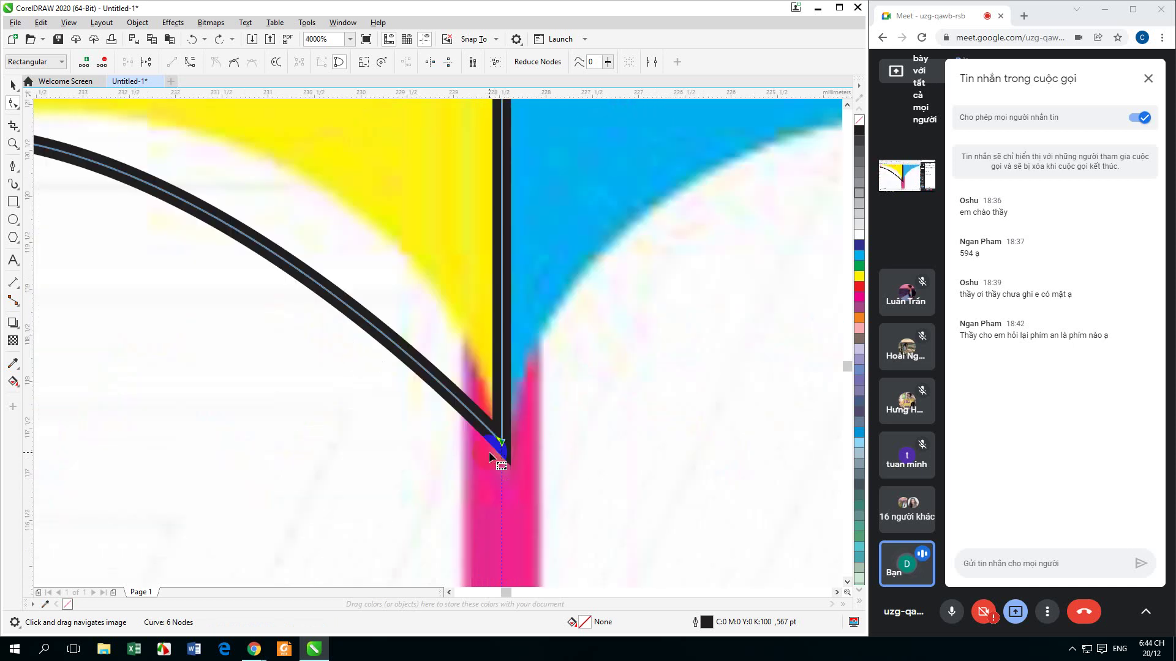
scroll(500, 450, "up", 4)
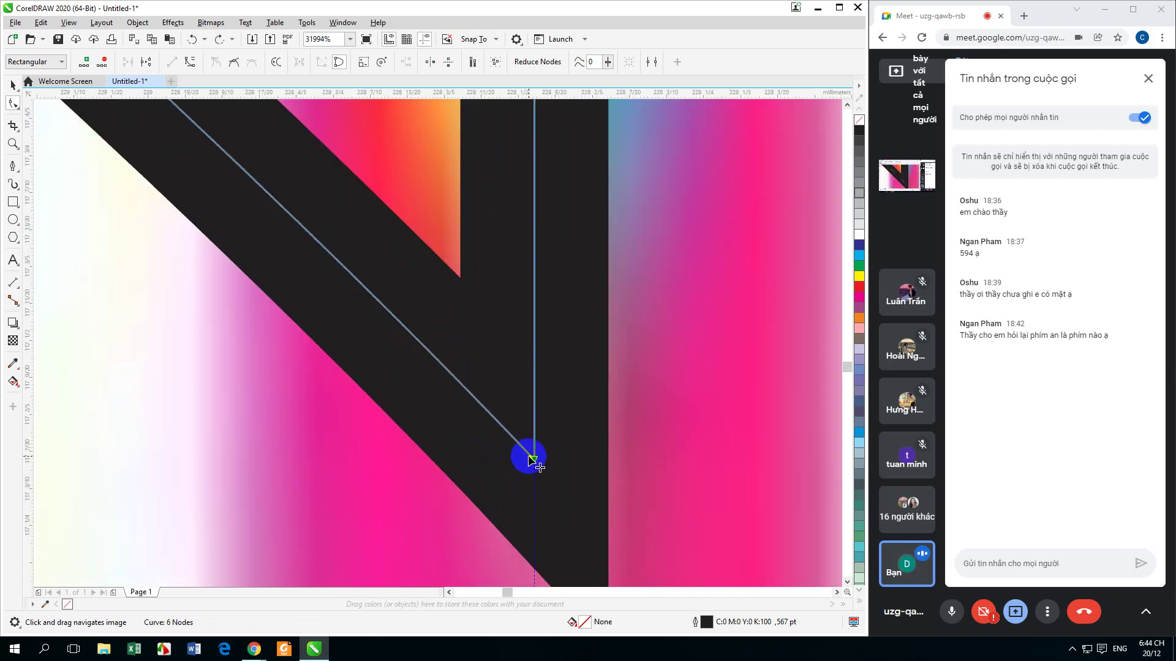
left_click_drag(533, 459, 459, 374)
scroll(460, 375, "down", 3)
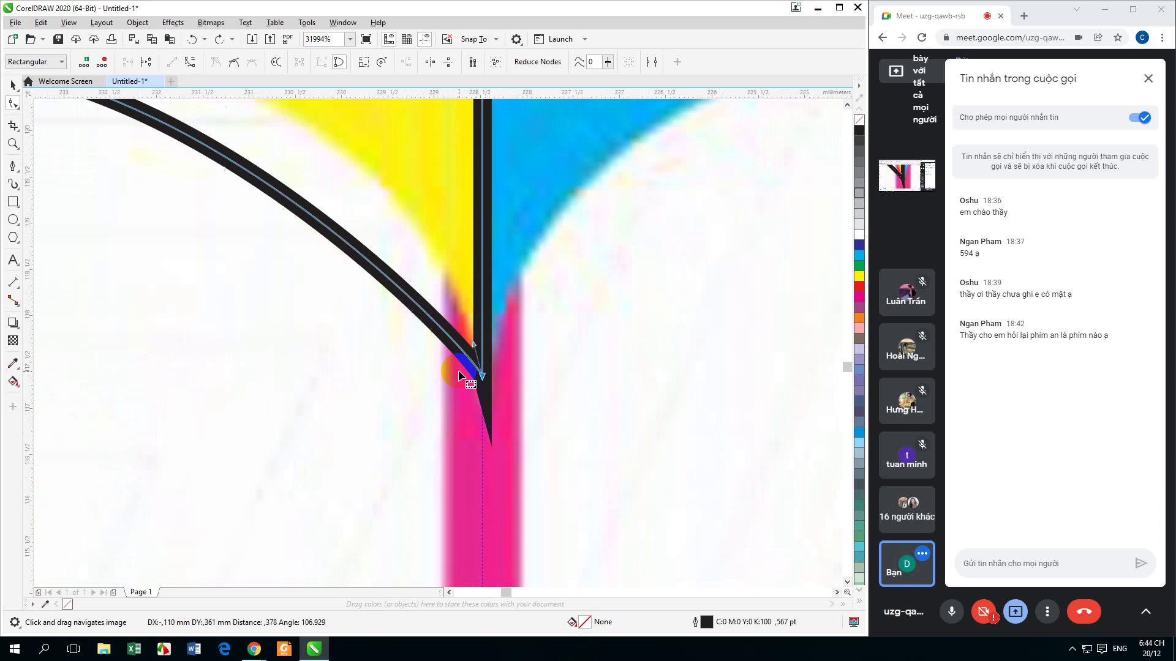
scroll(414, 375, "down", 5)
scroll(473, 415, "up", 2)
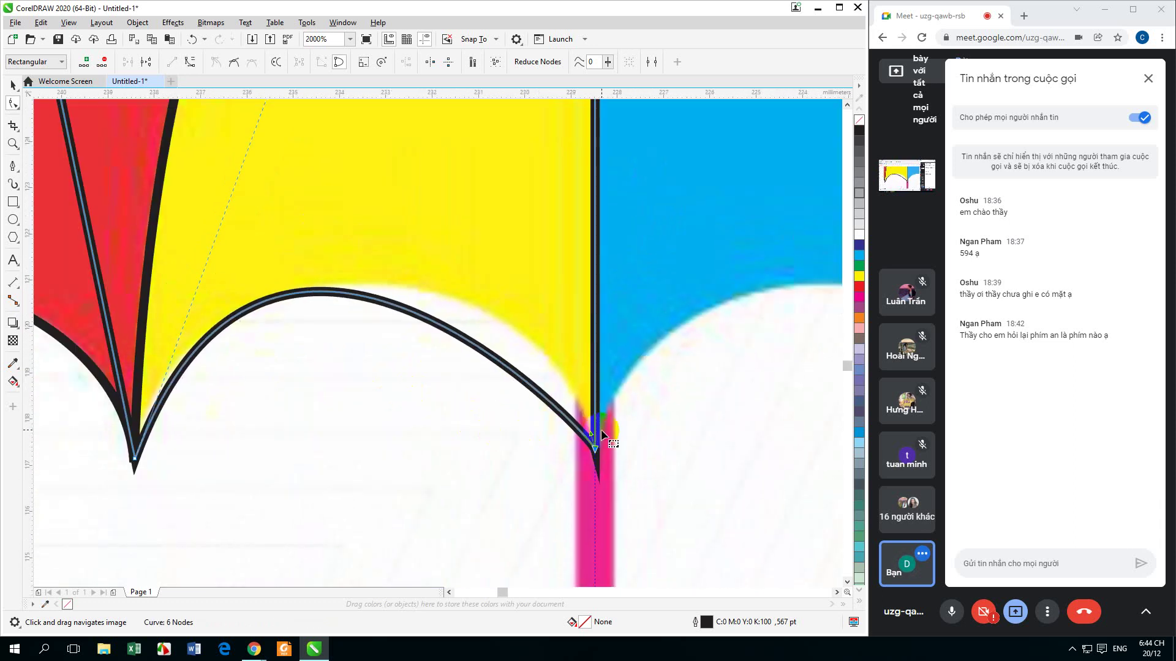
left_click_drag(591, 436, 565, 322)
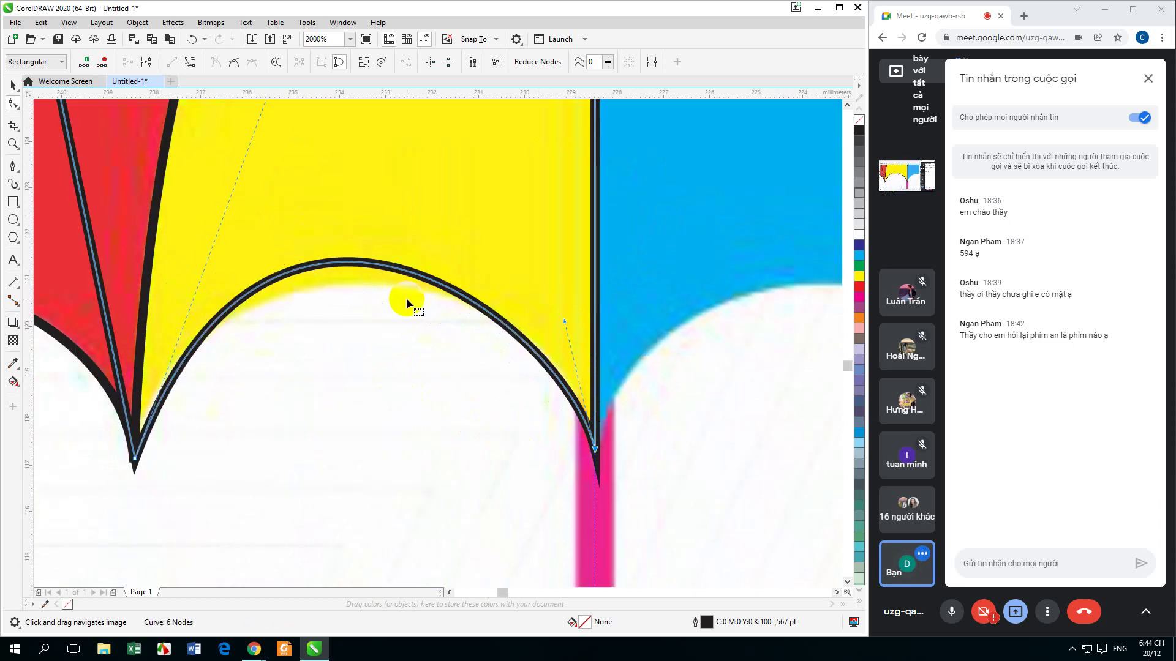
Adjust both handles of the yellow scallop to bring its arc down onto the reference panel's lower edge
scroll(397, 342, "down", 1)
left_click_drag(331, 268, 326, 295)
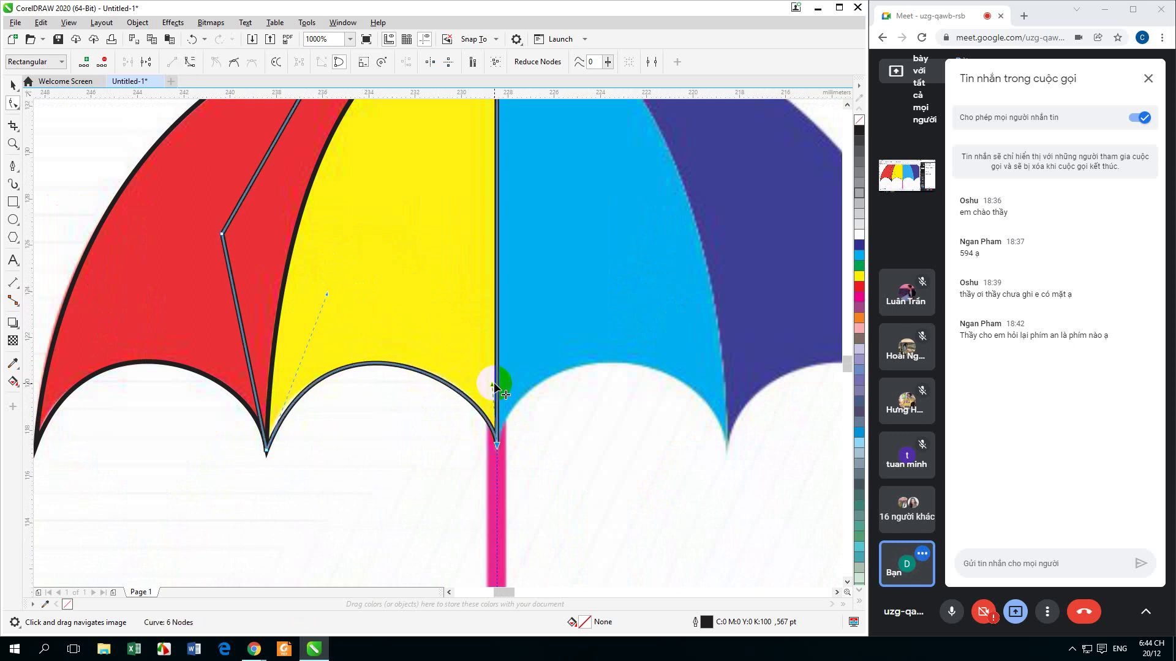
left_click_drag(494, 384, 472, 366)
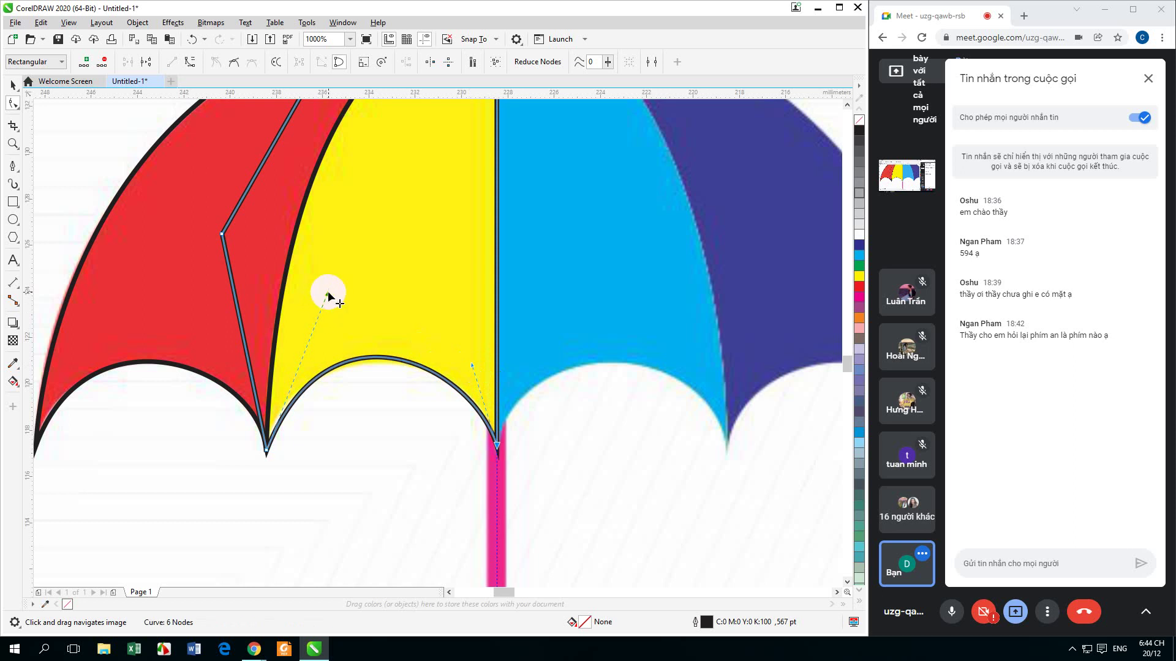
left_click_drag(328, 294, 323, 320)
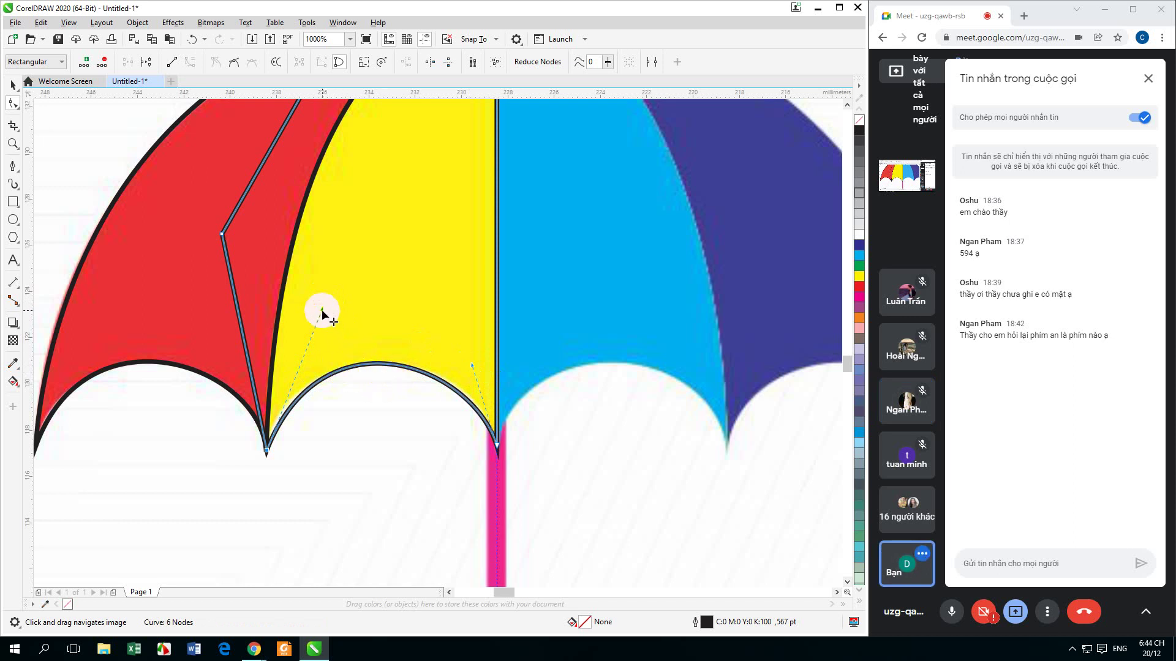
Switch to the Google Meet call and send the chat message "ALT"
left_click(983, 575)
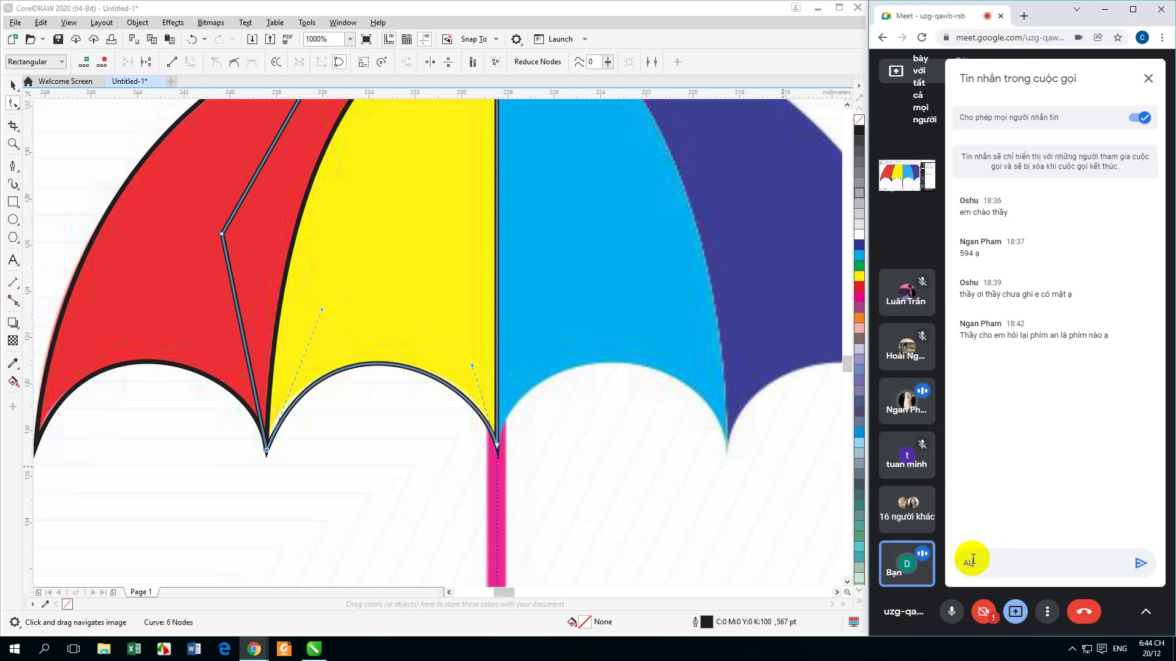
type("ALT")
key("Return")
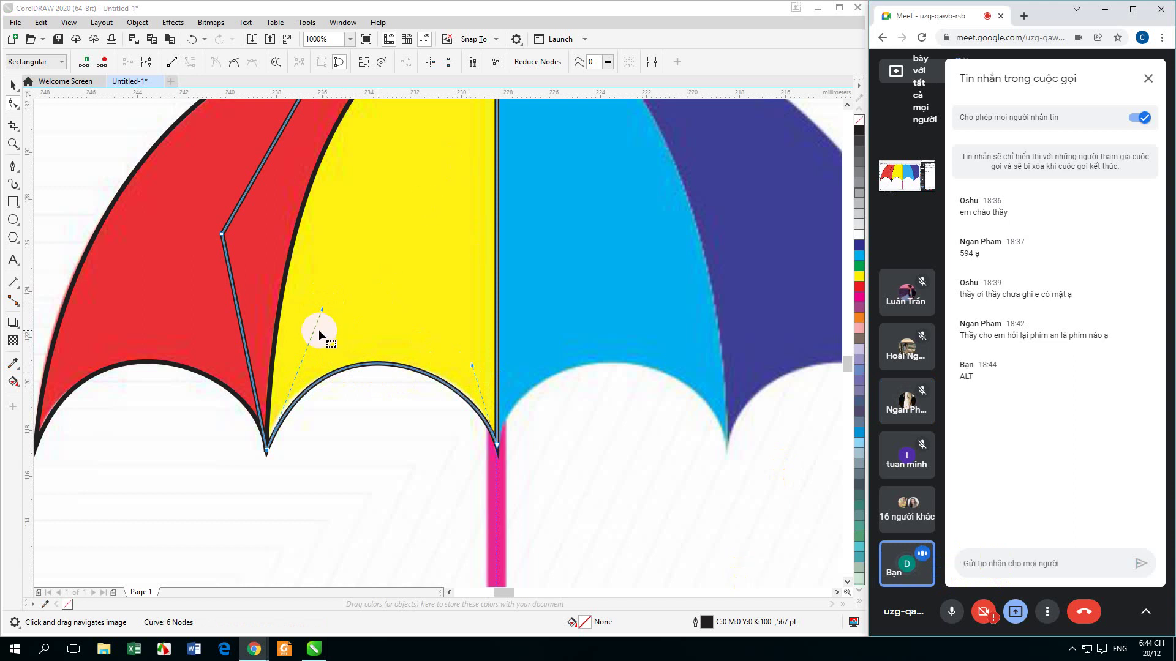
Return to CorelDRAW and fine-tune both yellow scallop handles so the arc follows the panel's lower edge more closely
left_click_drag(323, 312, 313, 314)
left_click(472, 366)
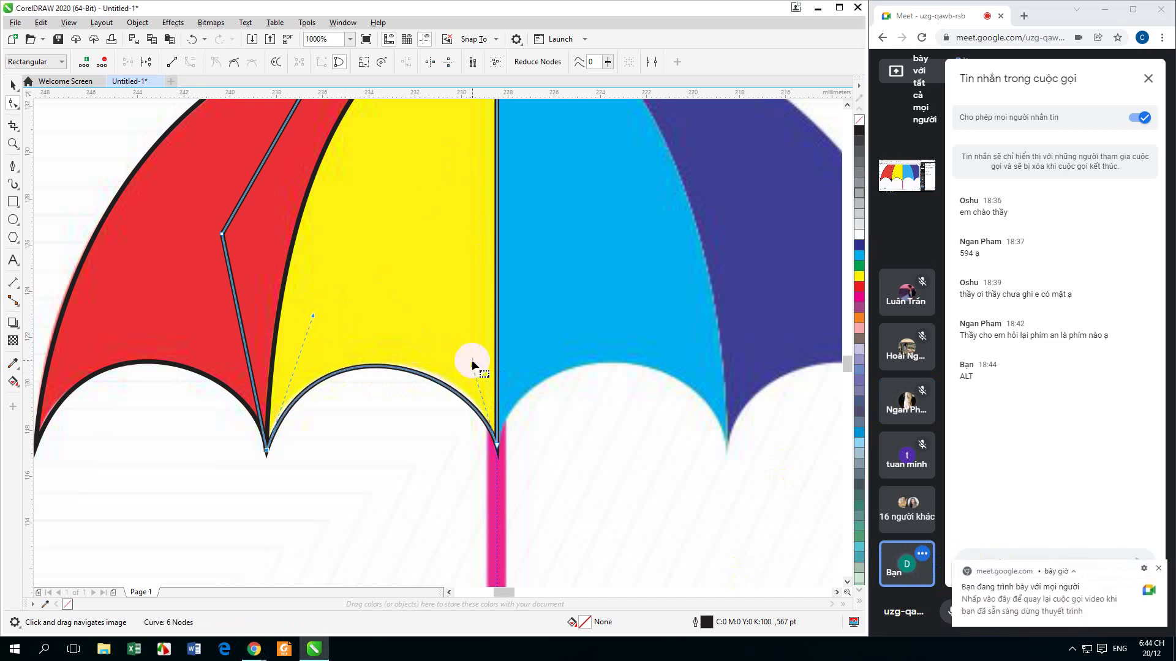
left_click_drag(472, 366, 481, 365)
scroll(423, 374, "down", 3)
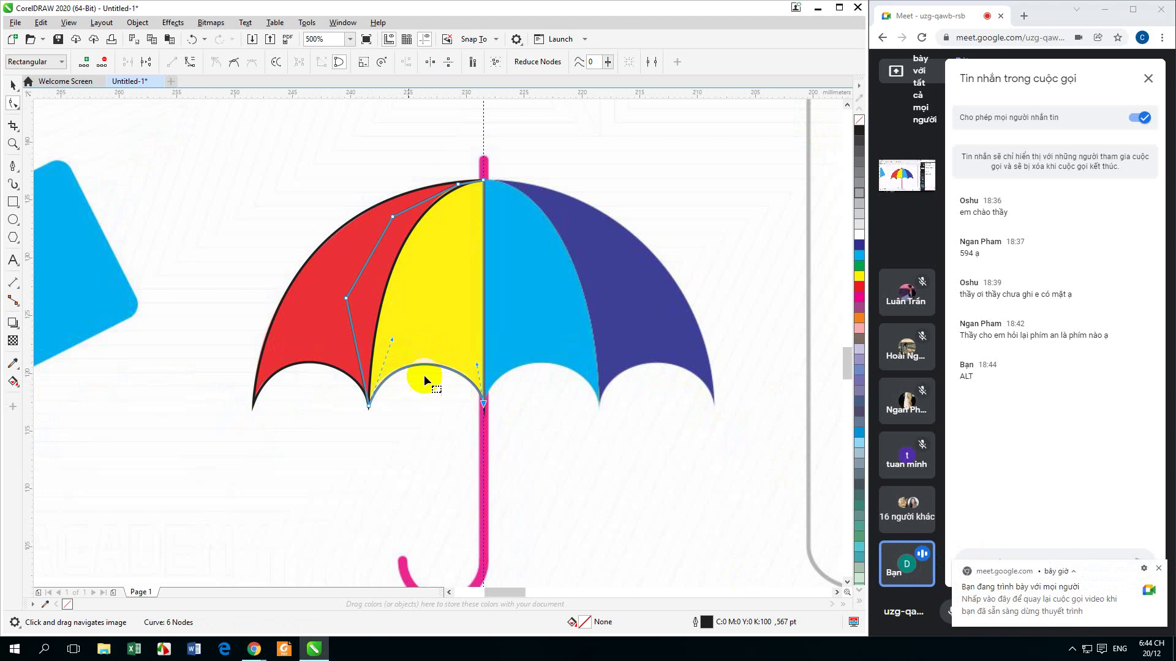
scroll(388, 375, "up", 3)
left_click_drag(397, 305, 388, 307)
scroll(388, 311, "down", 2)
Select the traced red panel outline with the Pick tool and fill it green
left_click(13, 84)
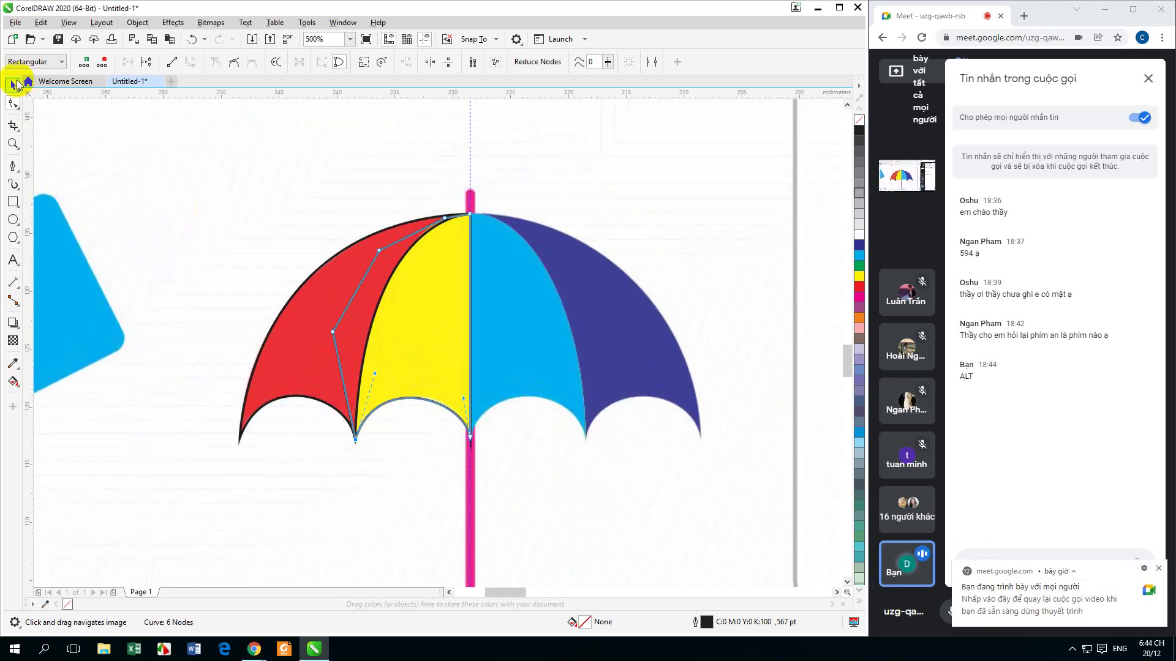
left_click(94, 194)
left_click(258, 358)
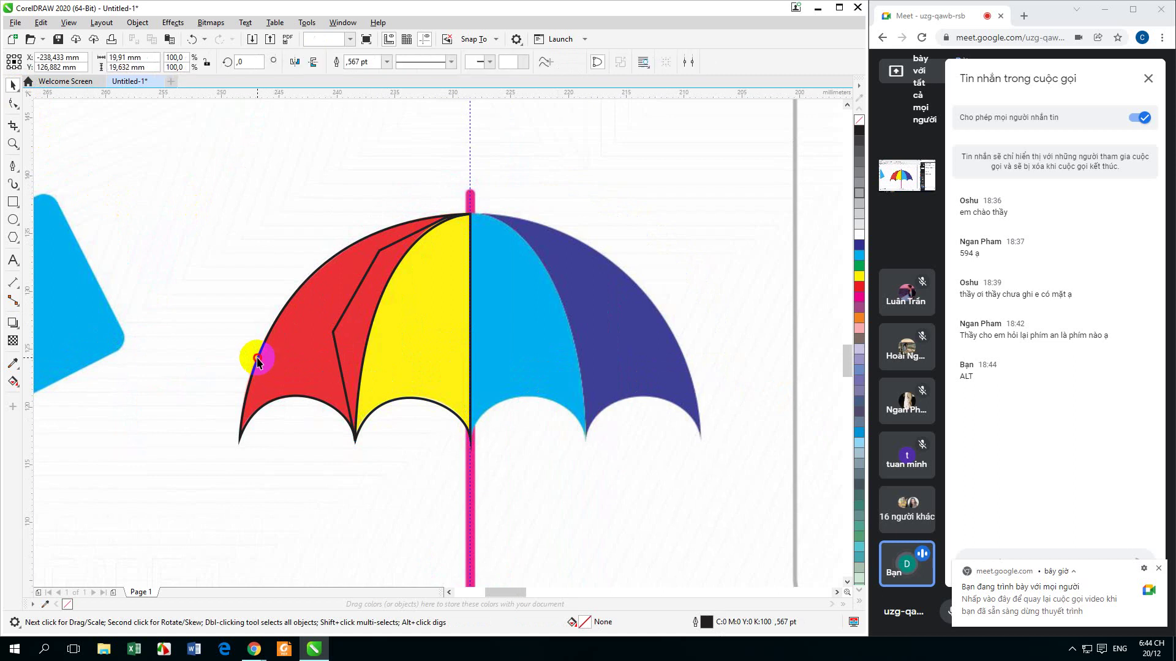
left_click(859, 265)
Fill the traced outline covering the yellow panel with pink (C:0 M:40 Y:20 K:0) and deselect it
left_click(335, 325)
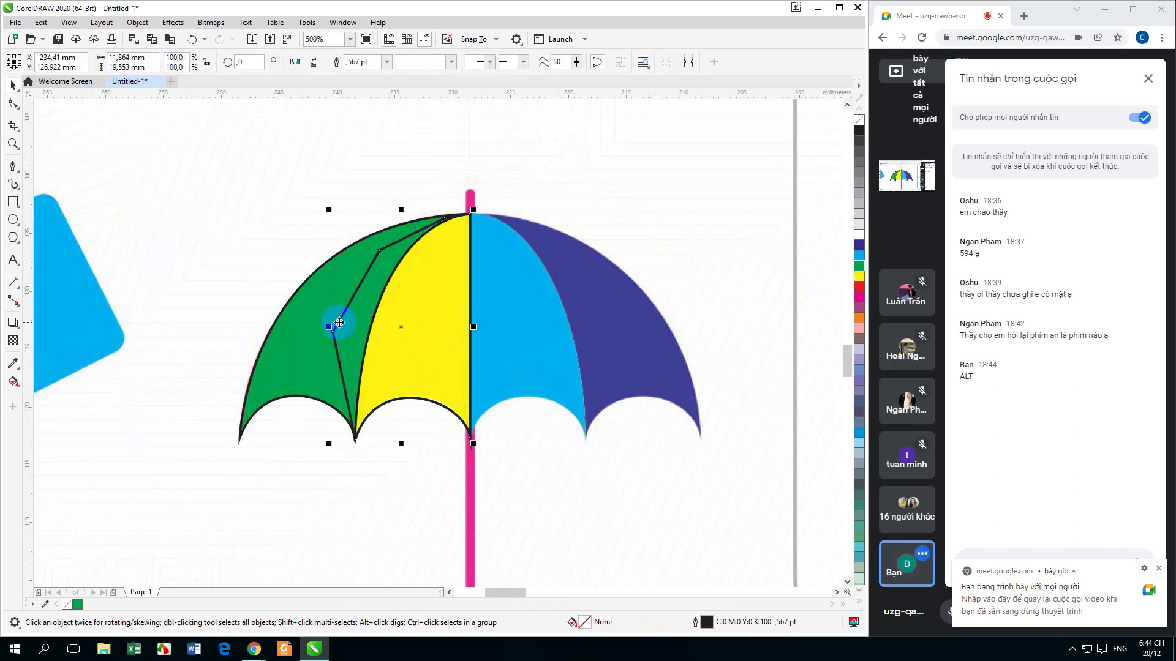
left_click(859, 328)
left_click(629, 220)
Send the pink panel back one in the stacking order so it lies behind the green panel, and deselect it
left_click(483, 284)
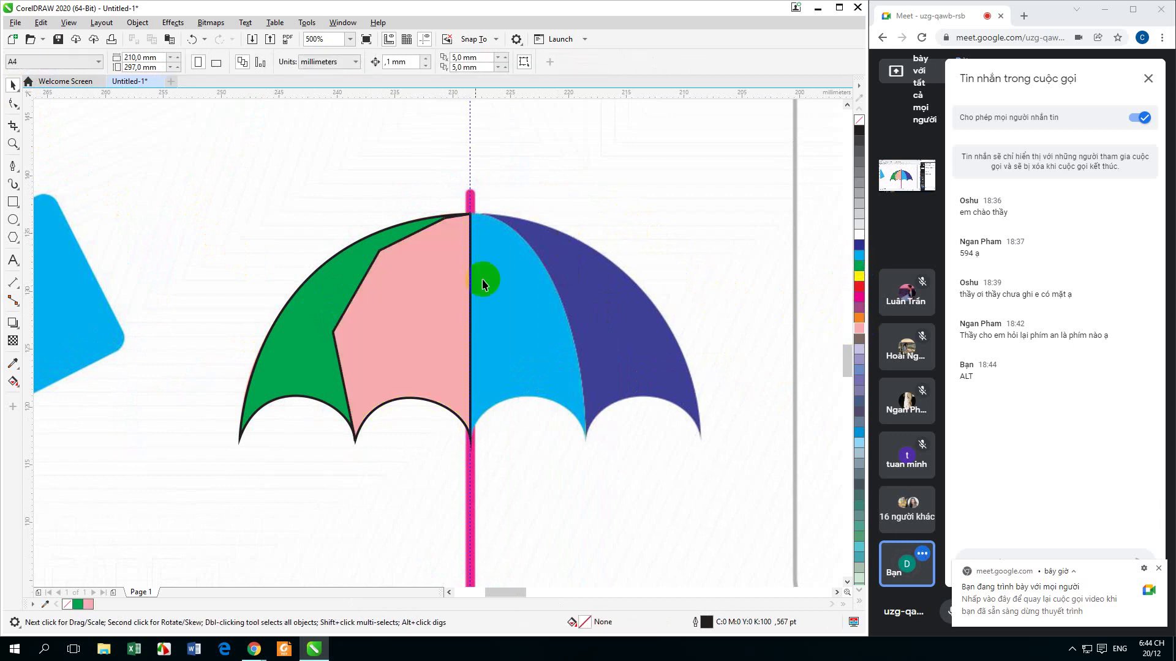
left_click(416, 292)
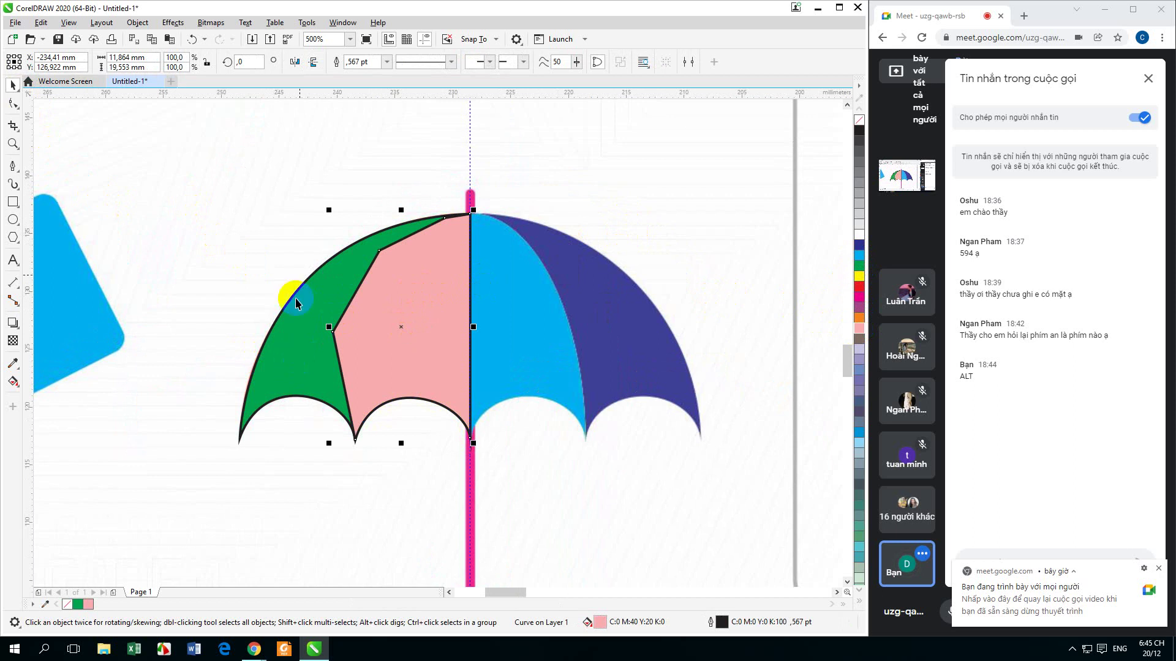
left_click(137, 22)
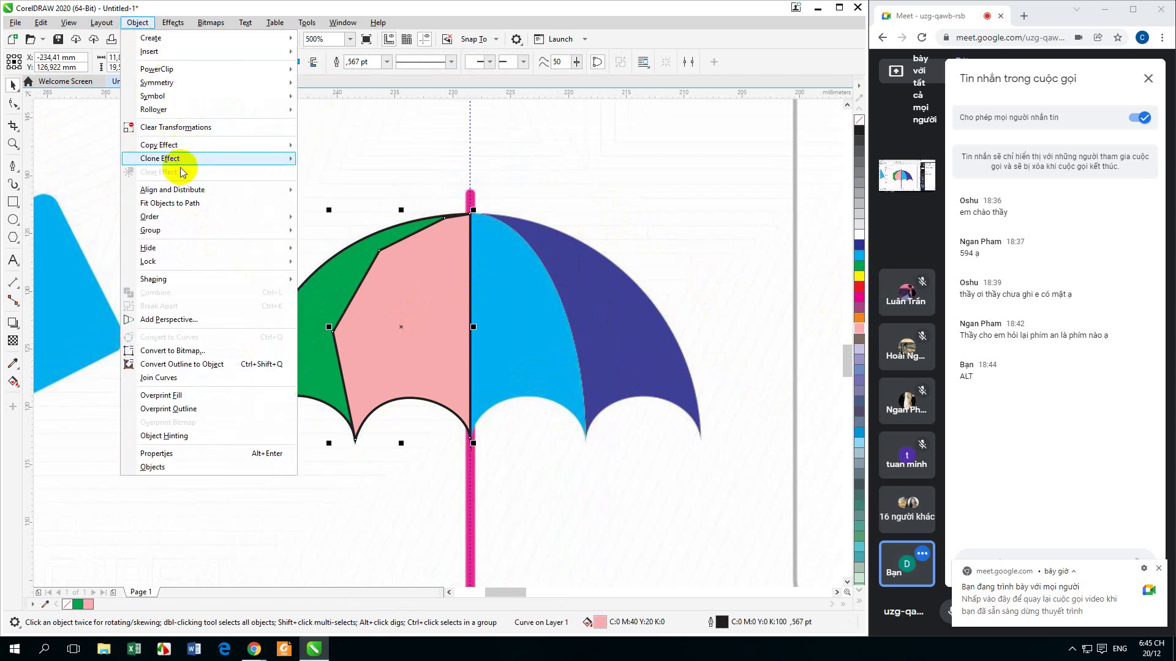
mouse_move(184, 218)
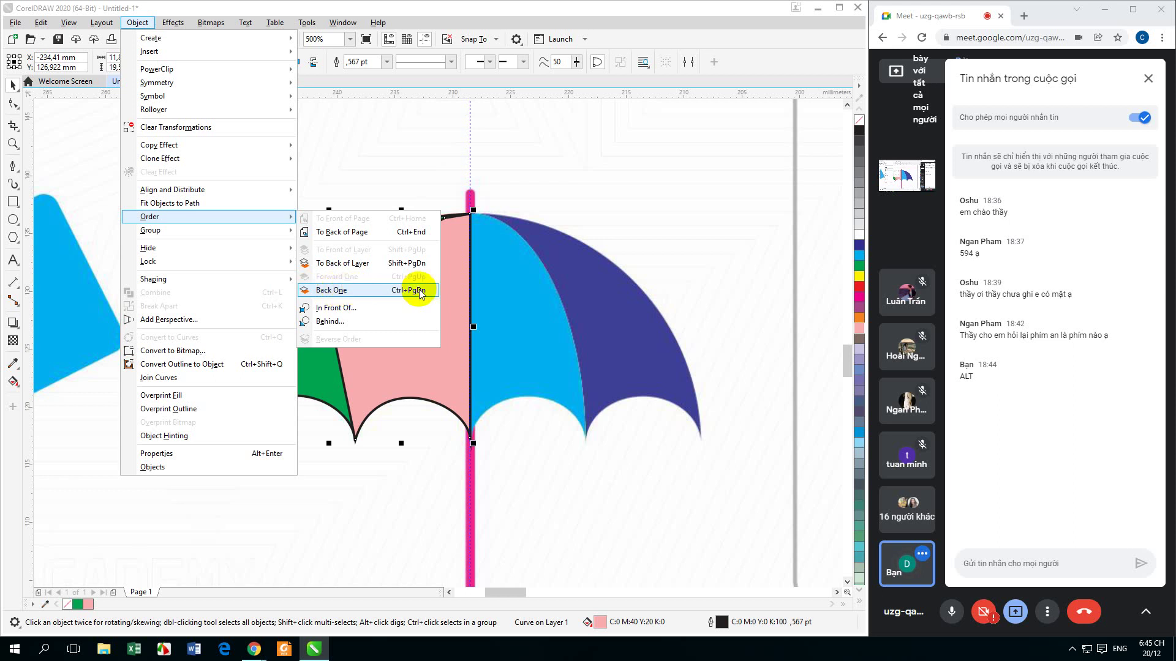
left_click(341, 297)
left_click(284, 183)
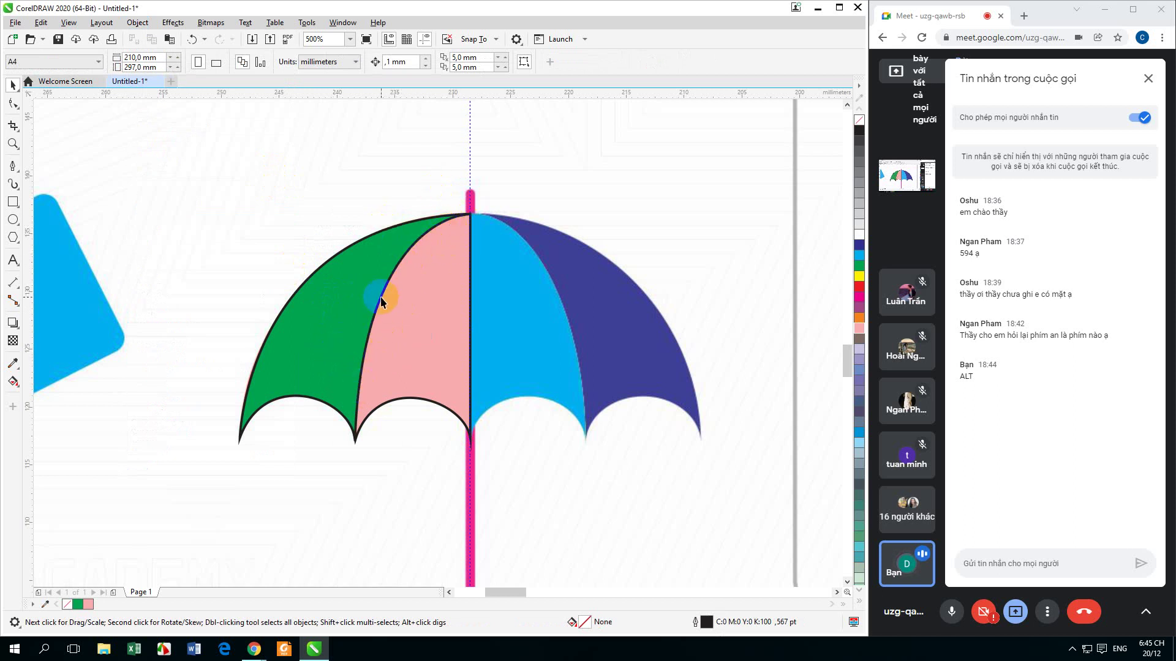
Select the green and pink panels together and mirror a copy of them horizontally to form the umbrella's right half
left_click(429, 311)
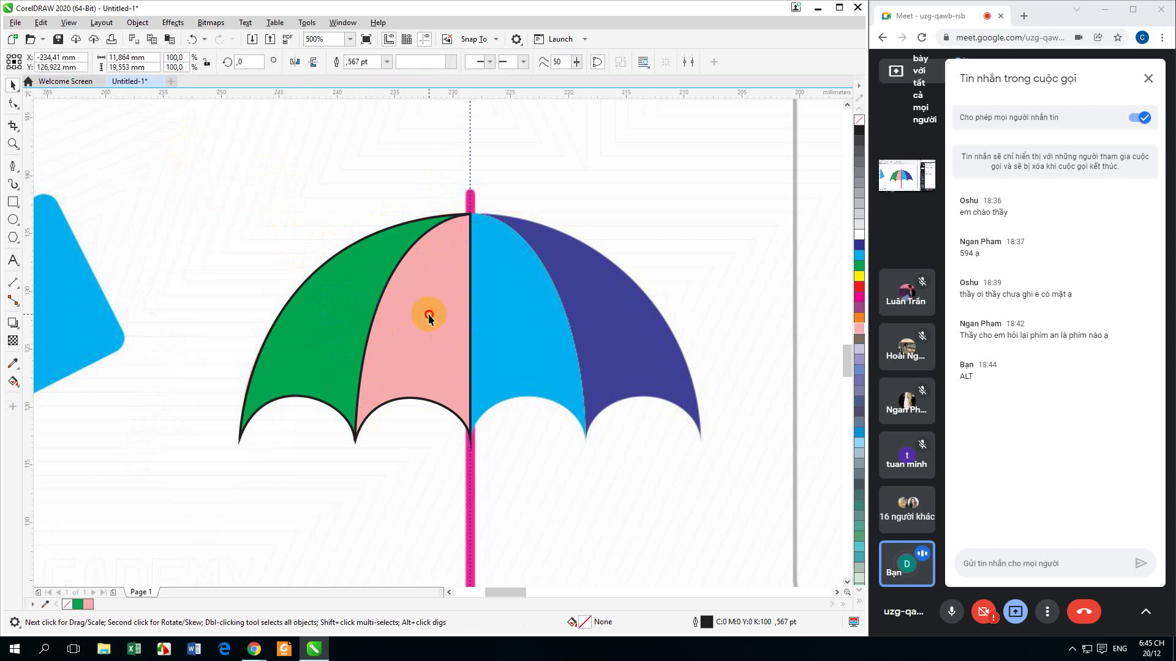
key("Escape")
left_click(344, 313)
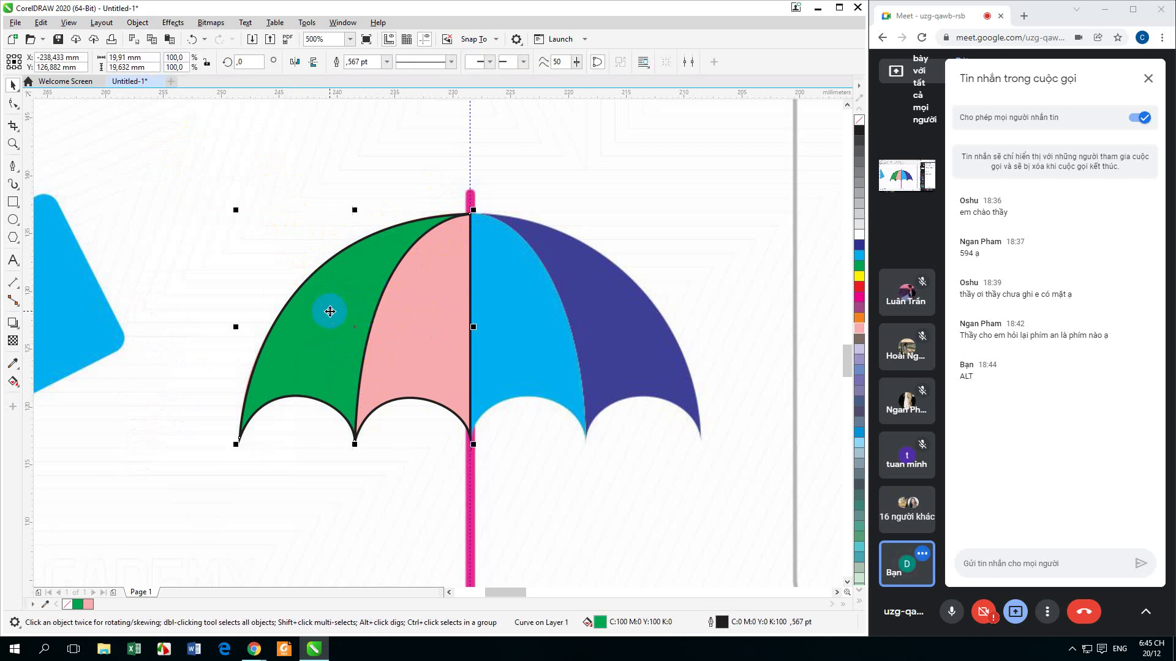
left_click(414, 329, "shift")
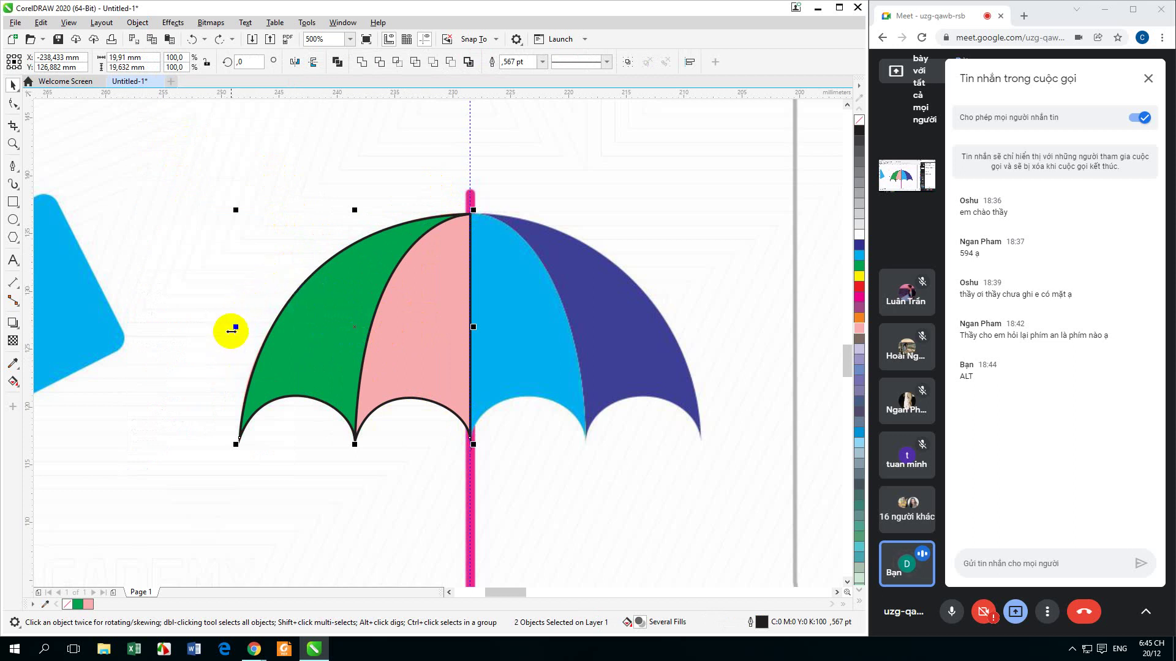
left_click_drag(232, 328, 539, 324)
right_click(539, 324)
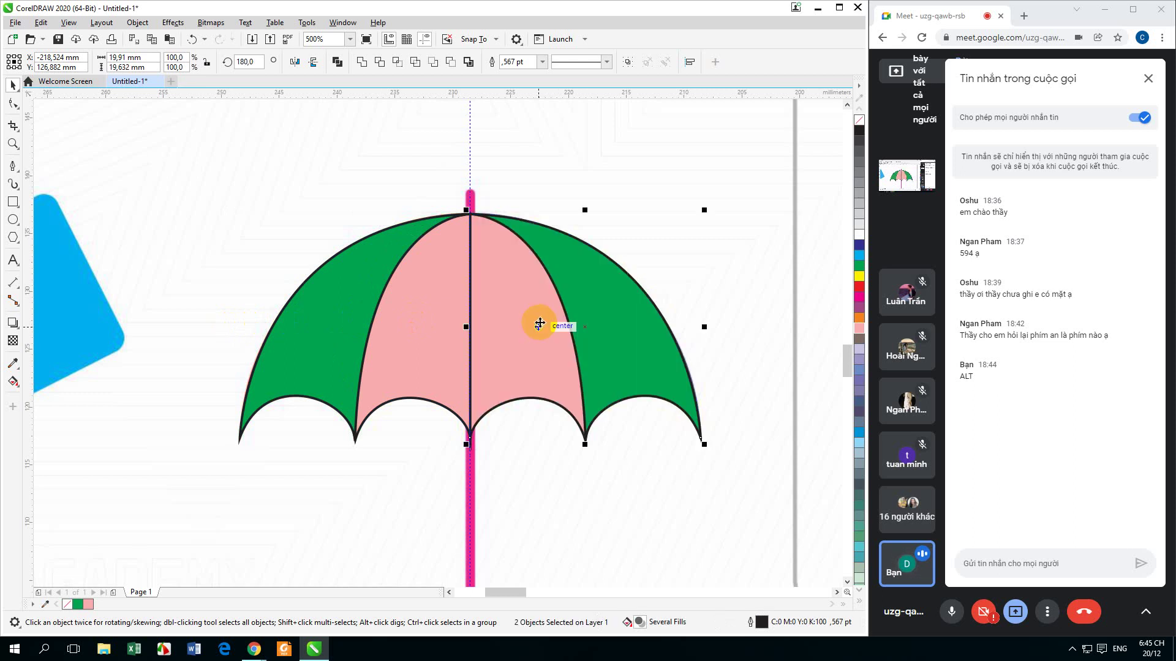
left_click(548, 454)
Draw an open Pen path down the shaft's centre, across the hook's base and up to its tip, about 7 by 38 mm
left_click_drag(537, 437, 500, 366)
scroll(477, 385, "right", 3)
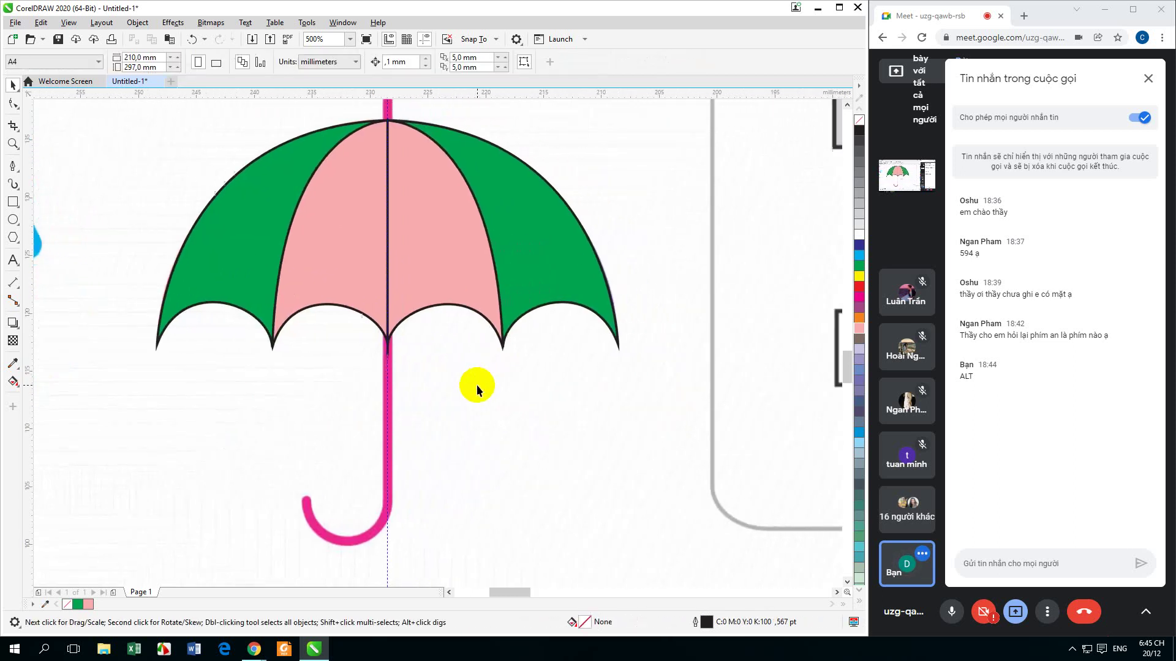
scroll(478, 384, "right", 1)
scroll(468, 387, "down", 2)
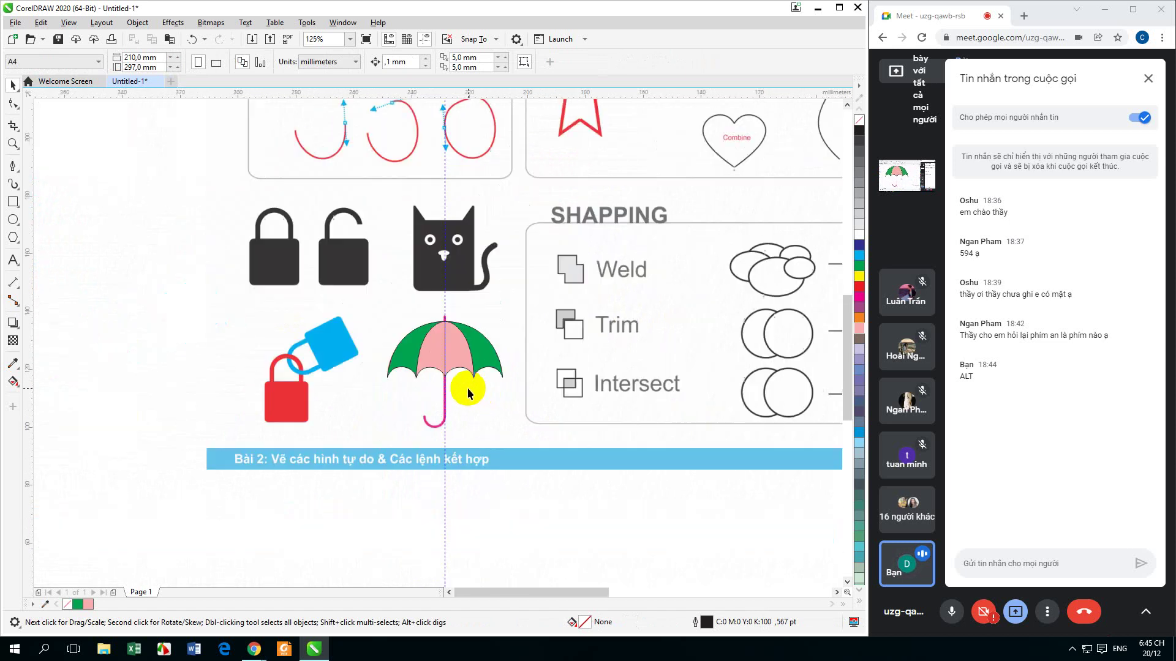
scroll(467, 388, "up", 2)
scroll(434, 383, "down", 2)
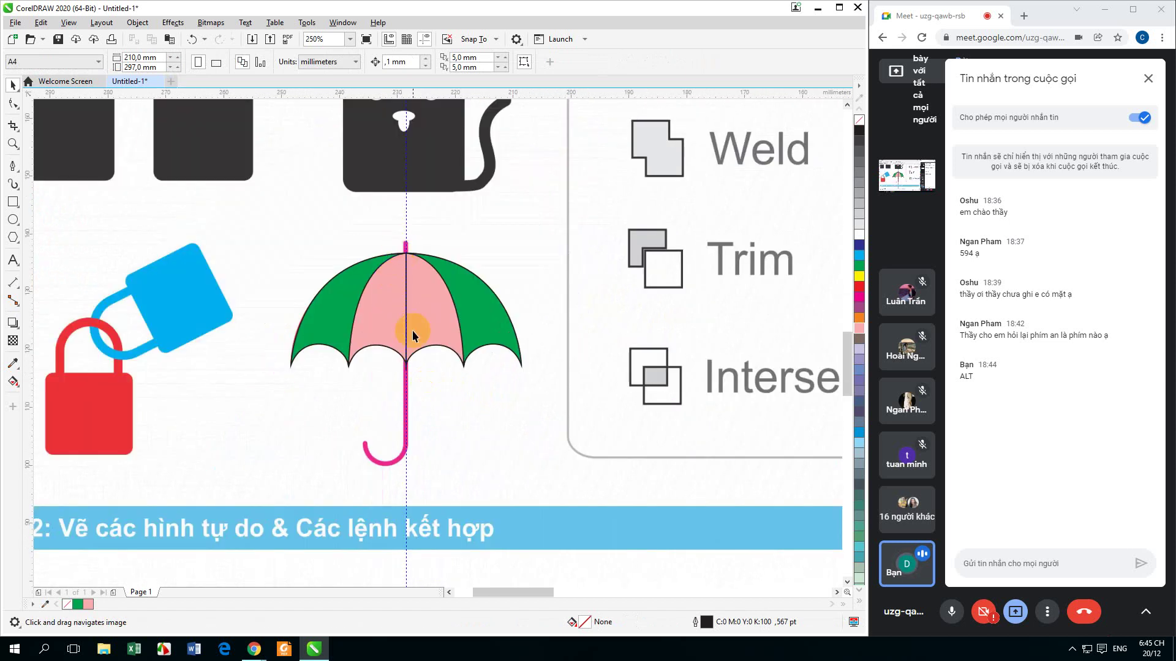
left_click(13, 165)
scroll(418, 262, "up", 6)
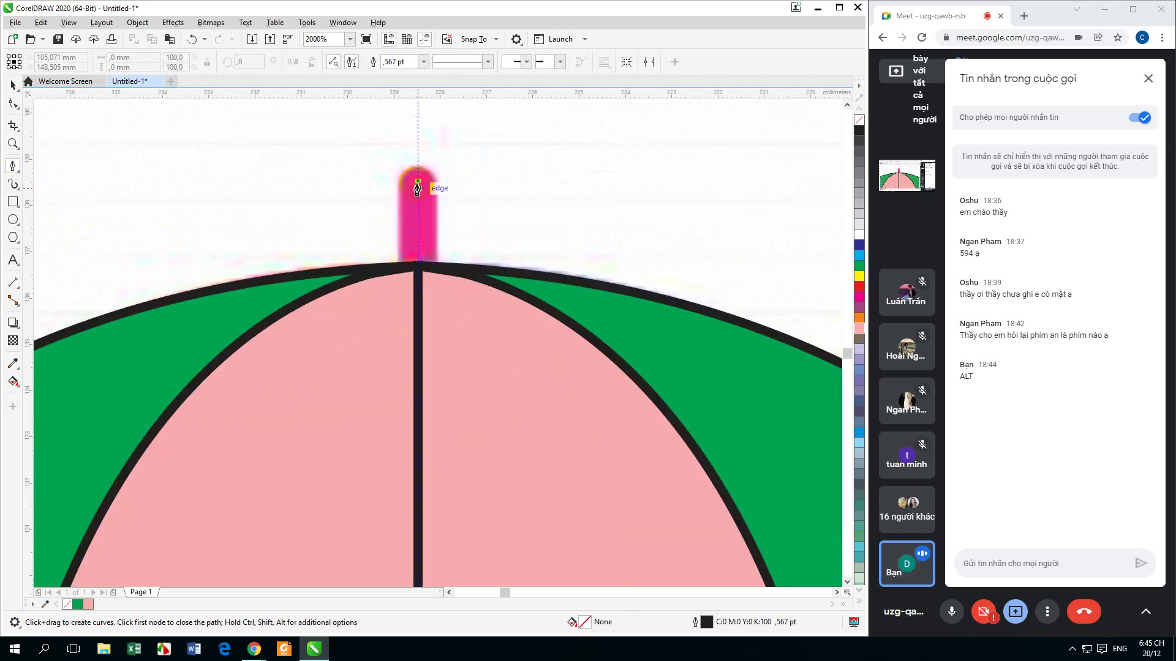
scroll(399, 406, "down", 5)
scroll(412, 337, "up", 6)
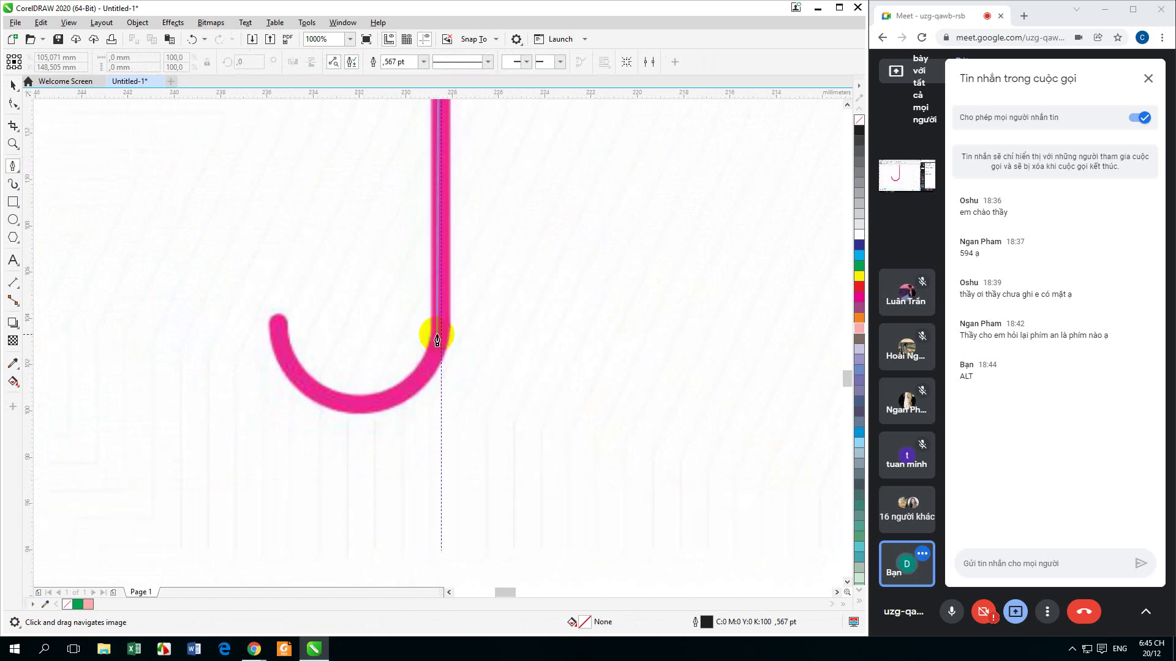
left_click(441, 409)
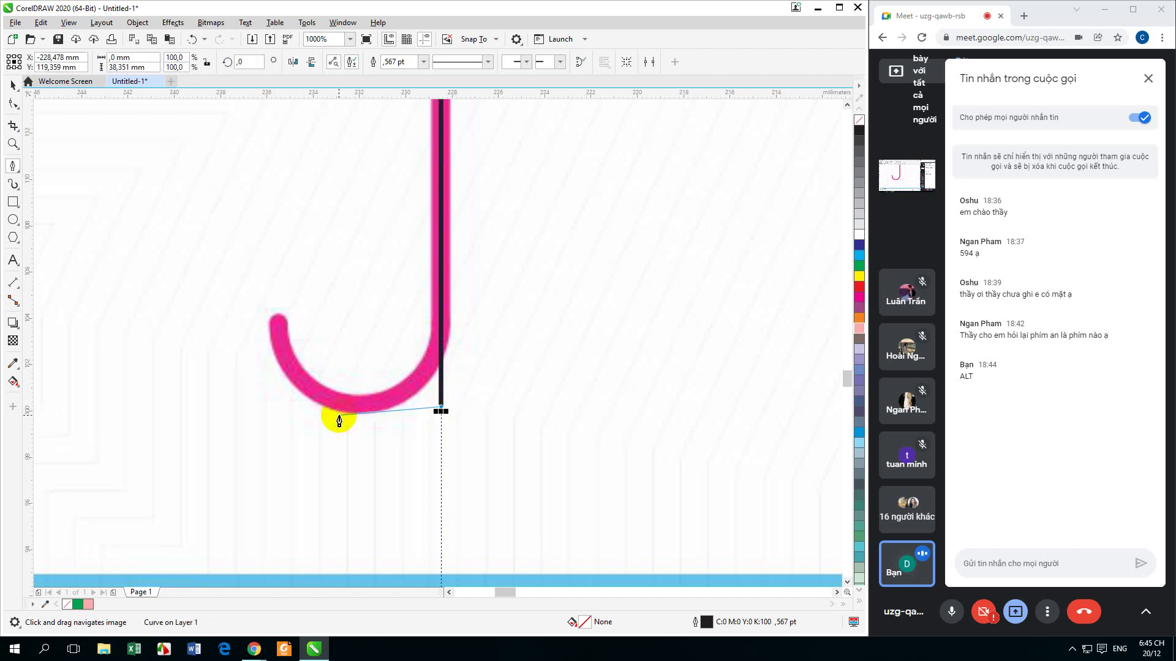
left_click(280, 407)
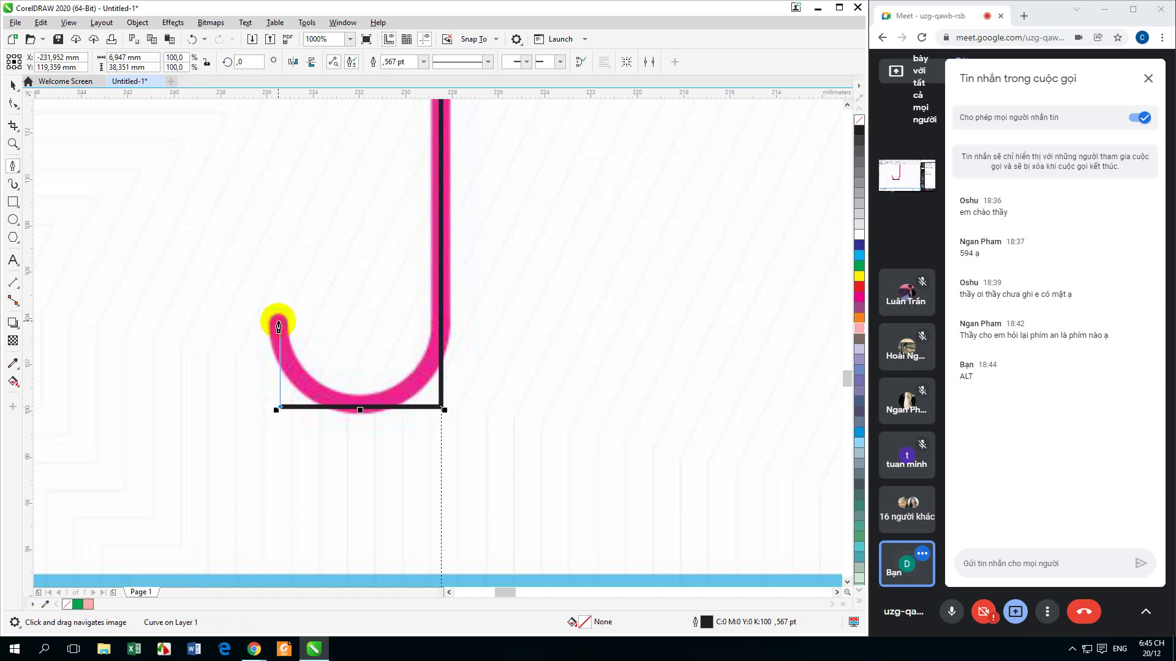
left_click(279, 322)
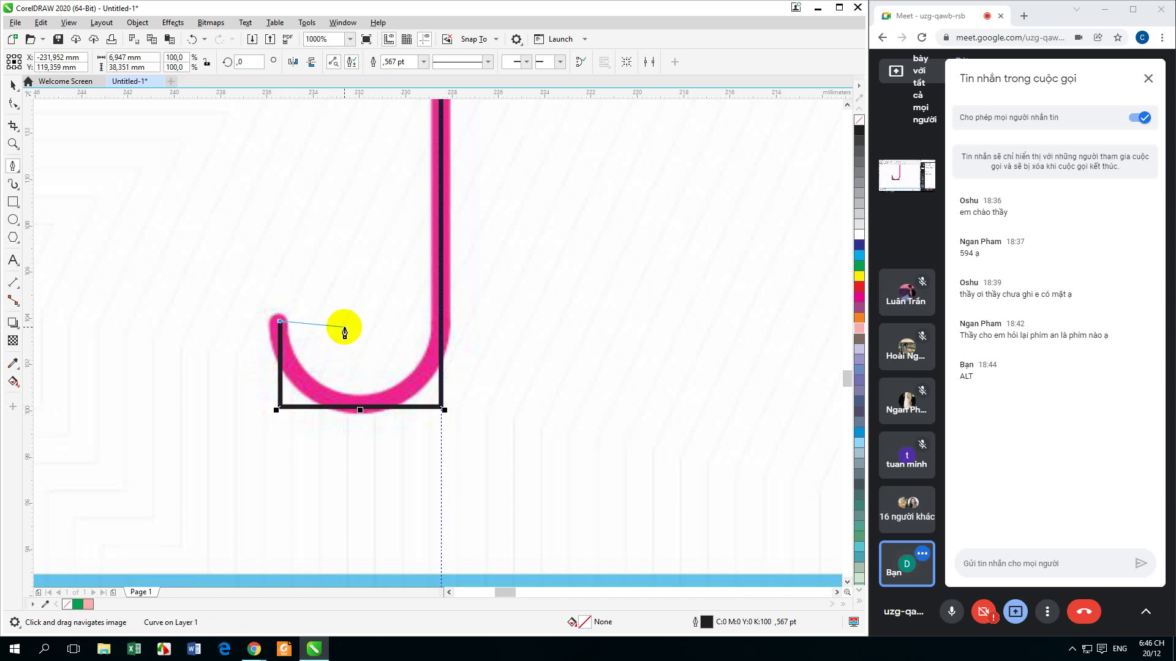
left_click(12, 86)
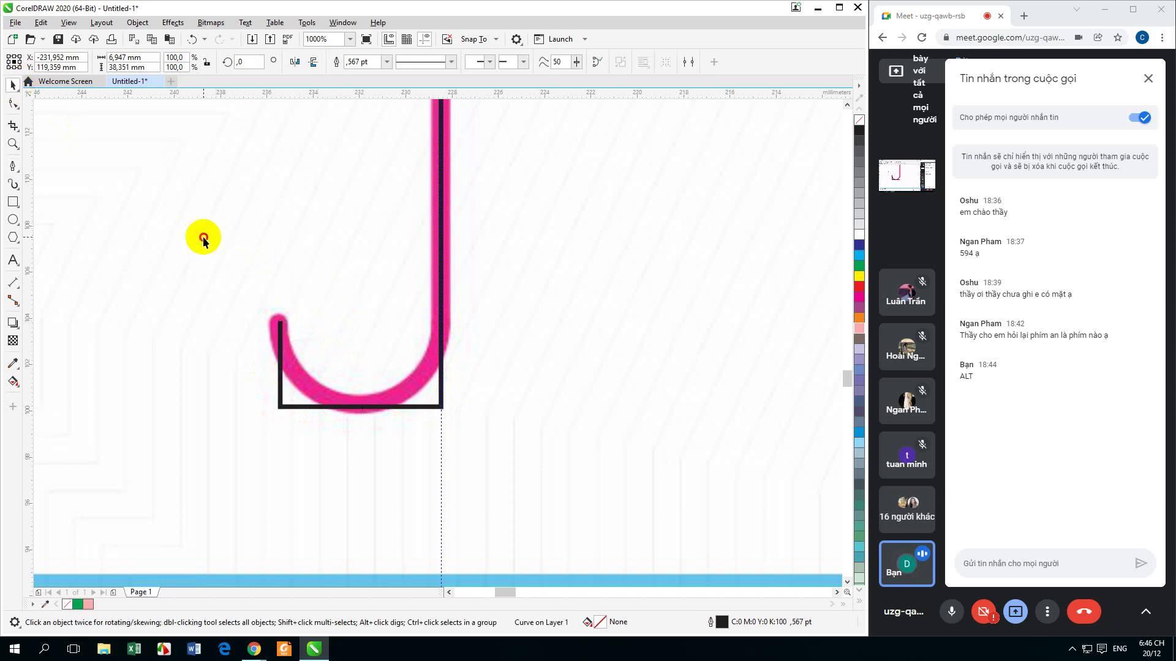
key("Escape")
Delete the vertical guideline running through the umbrella's centre
scroll(433, 302, "down", 2)
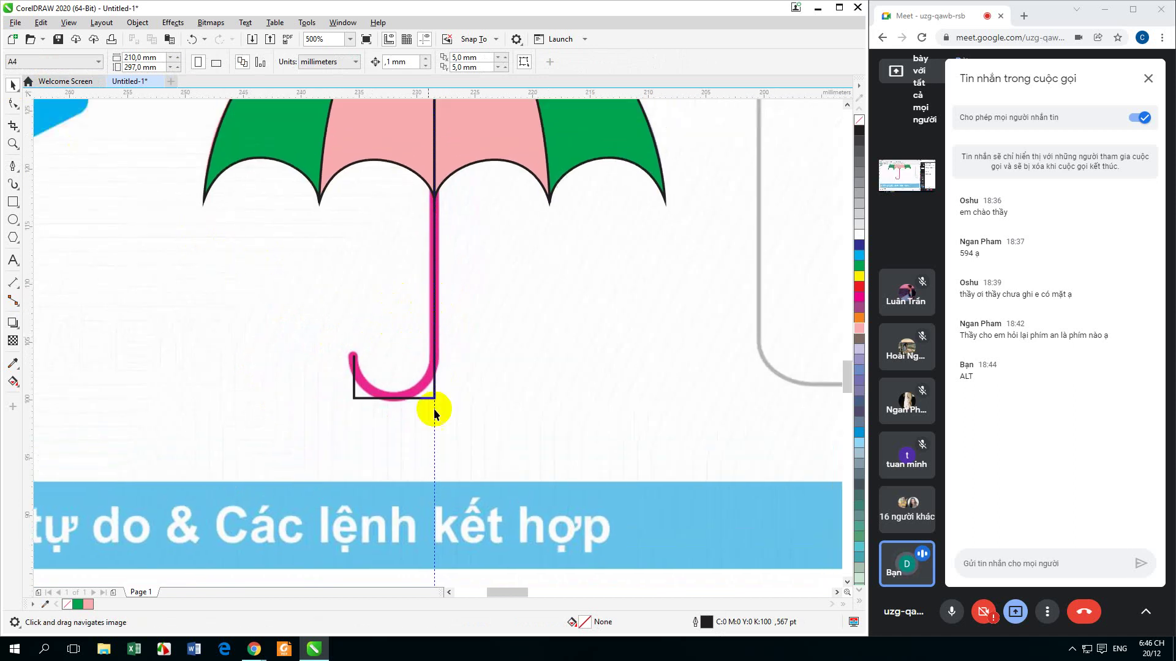
left_click(435, 436)
key("Delete")
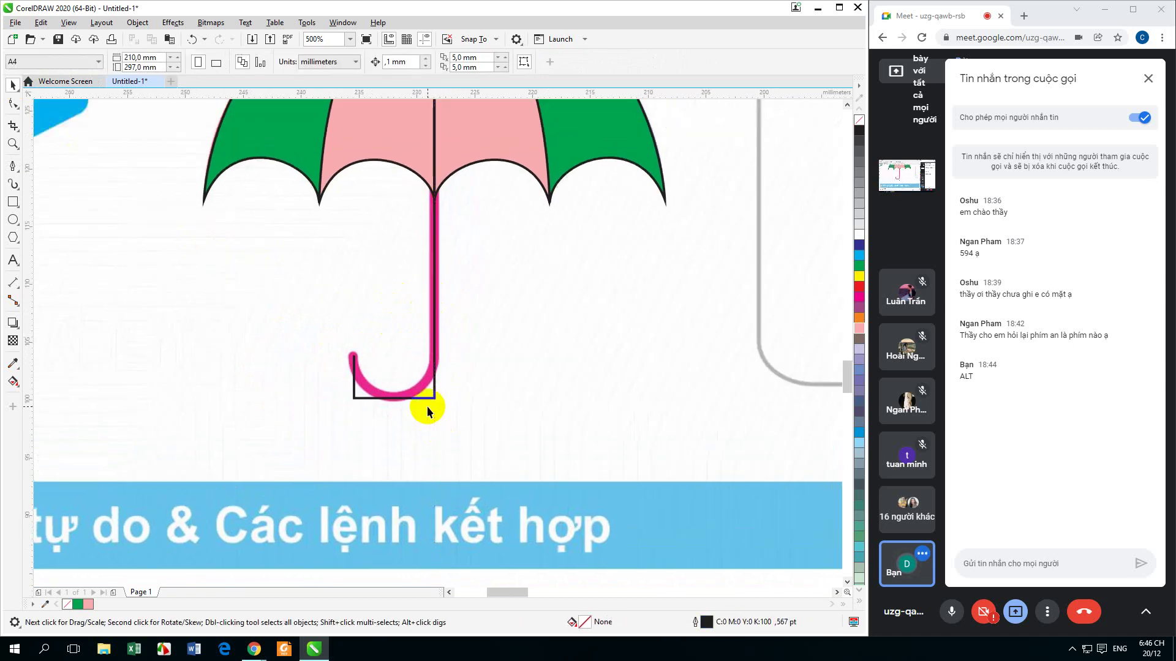
Select the two bottom corner nodes of the handle path with the Shape tool and open the Corners docker
left_click(434, 366)
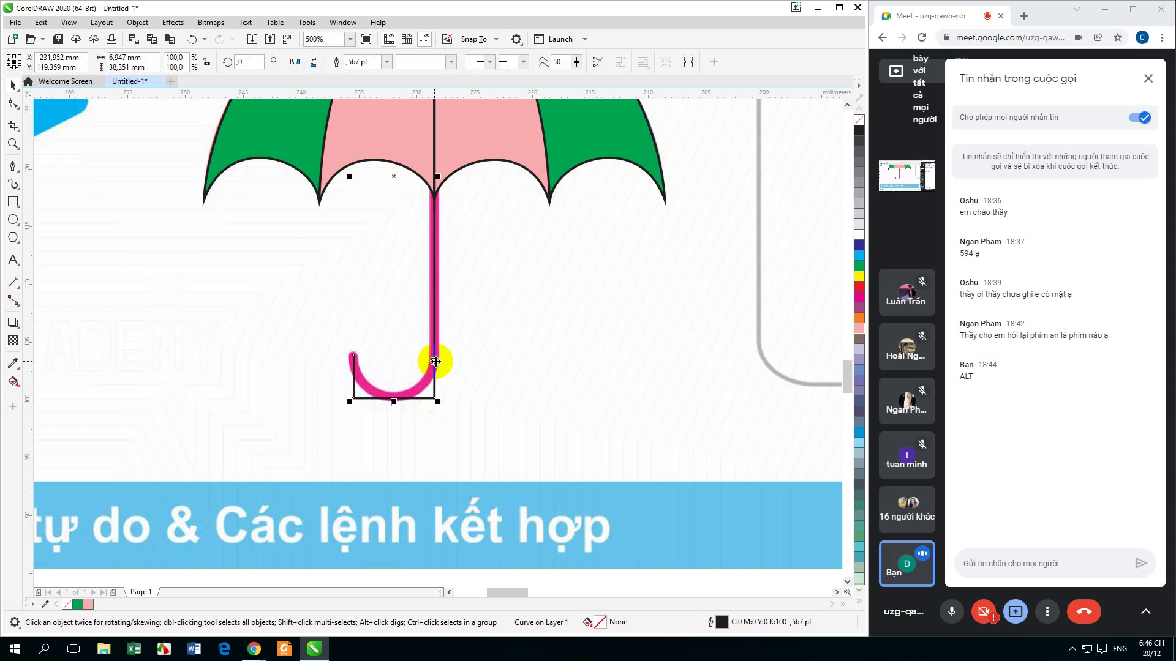
left_click_drag(372, 298, 366, 342)
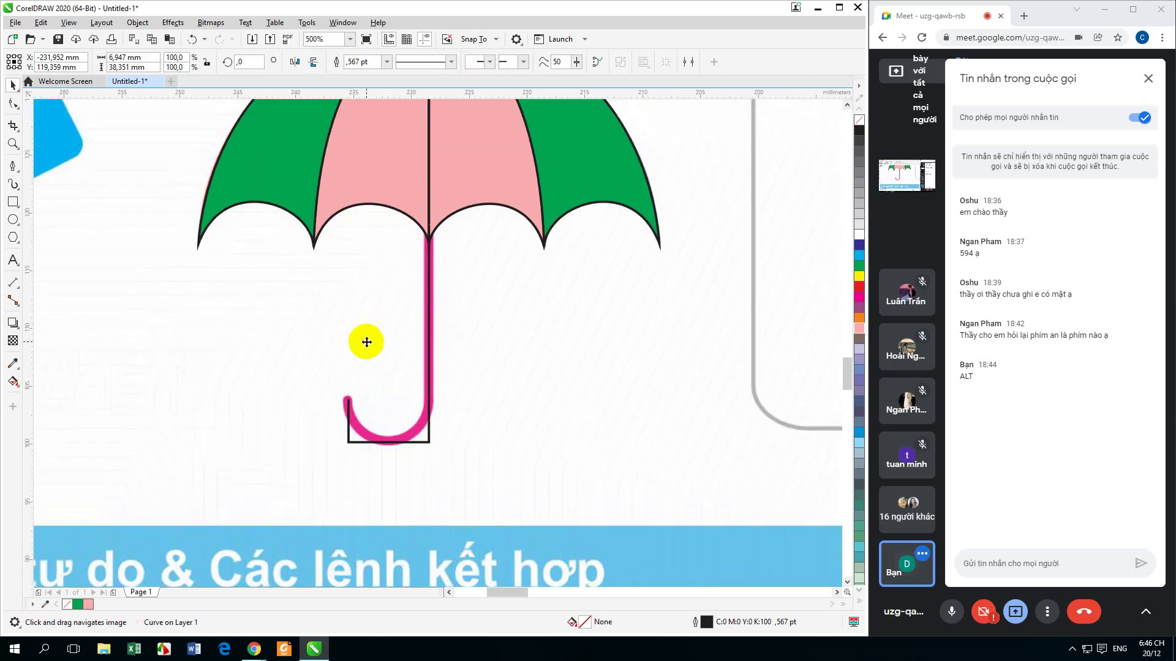
left_click(13, 103)
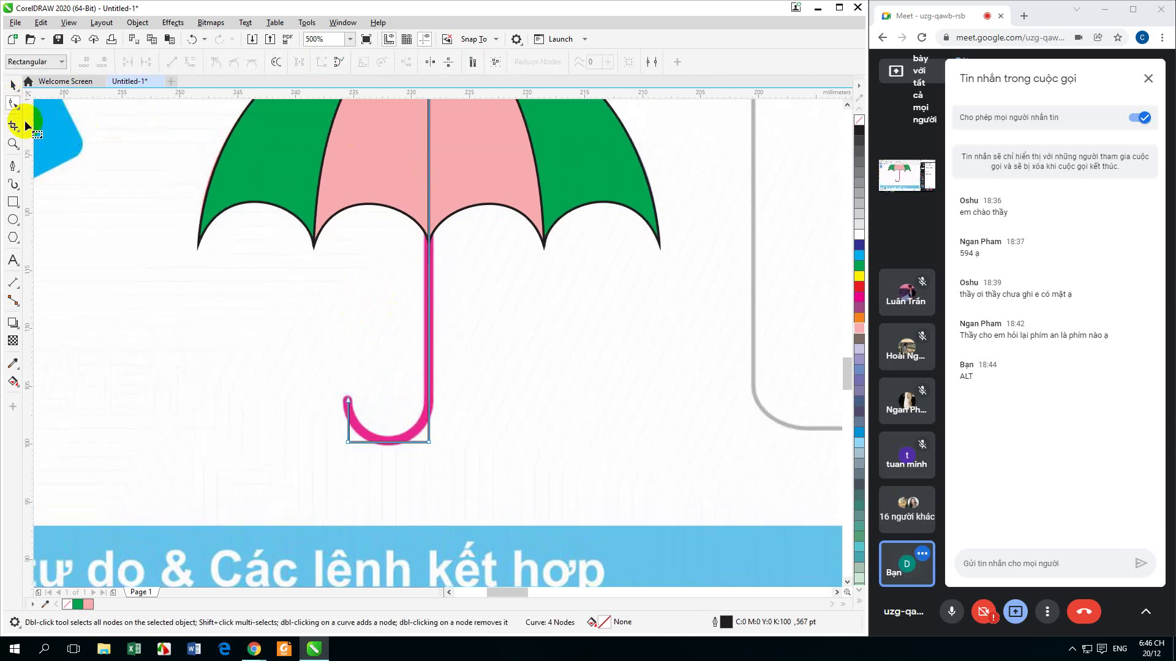
left_click_drag(319, 430, 462, 473)
scroll(428, 463, "up", 2)
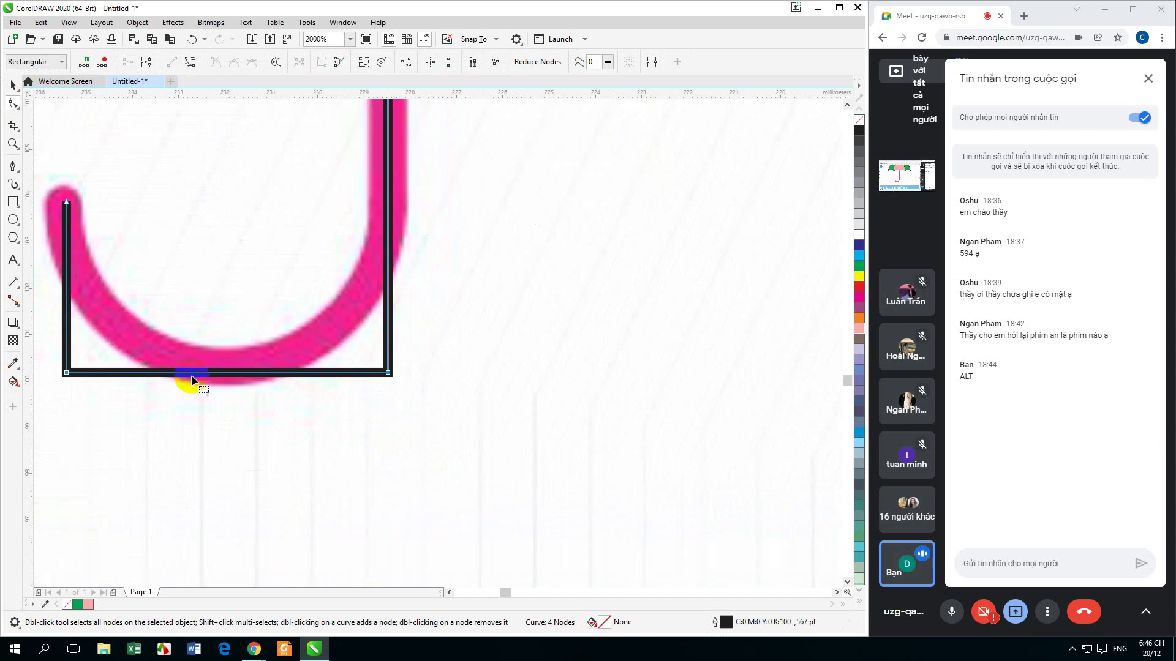
left_click(223, 397)
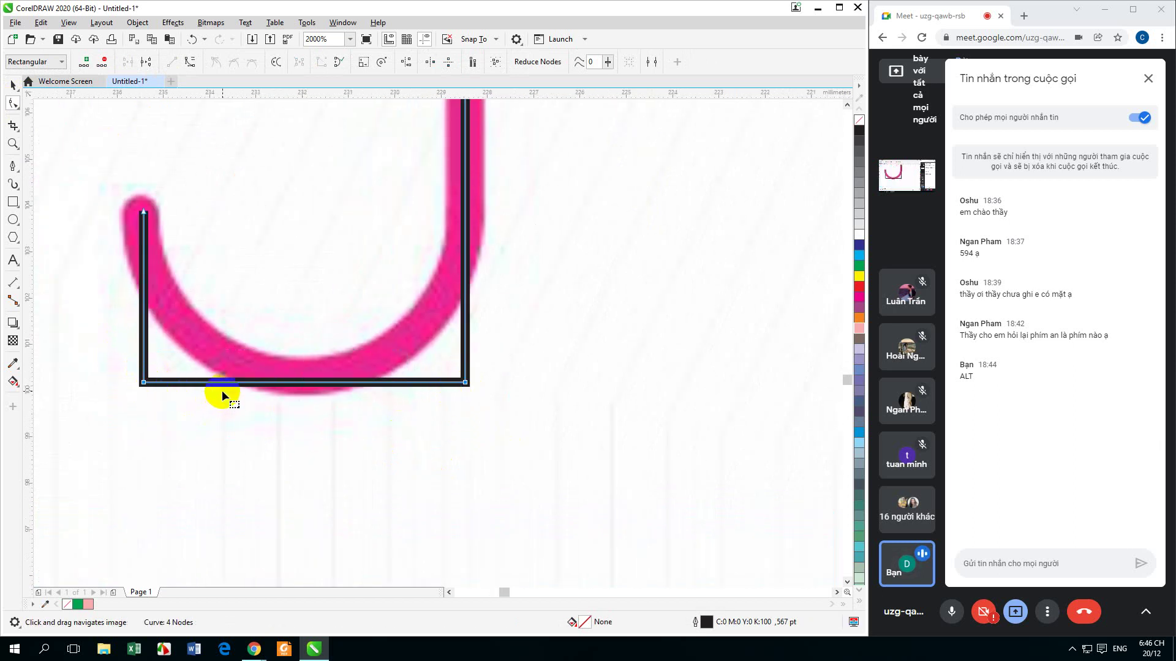
left_click(342, 22)
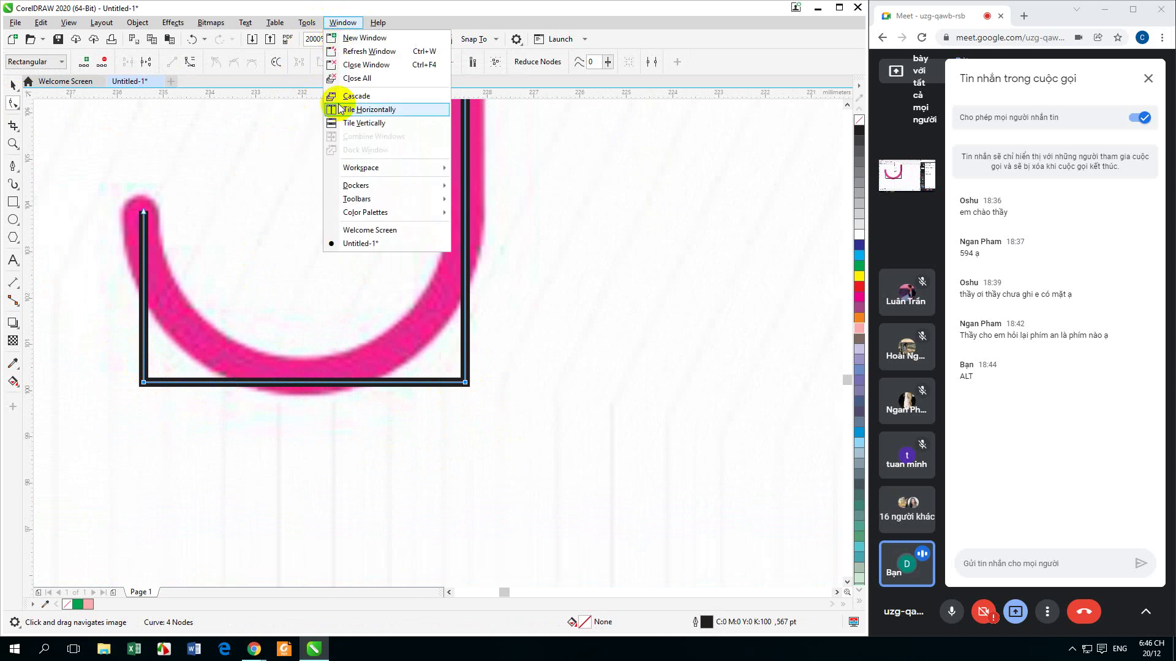
mouse_move(353, 189)
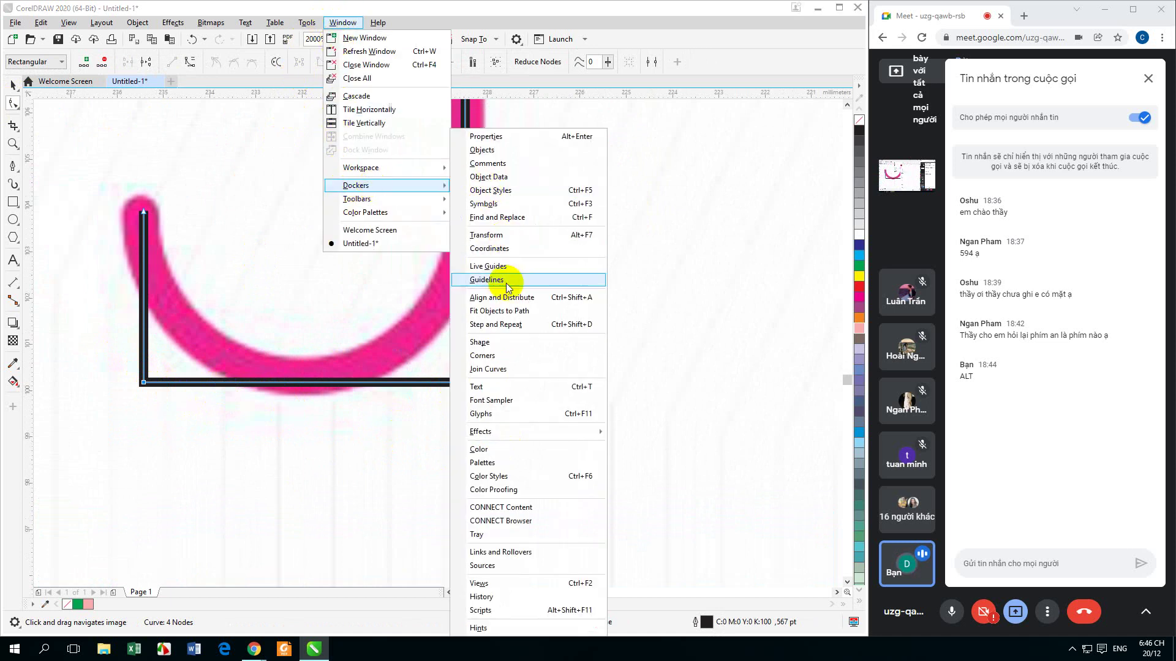
left_click(483, 356)
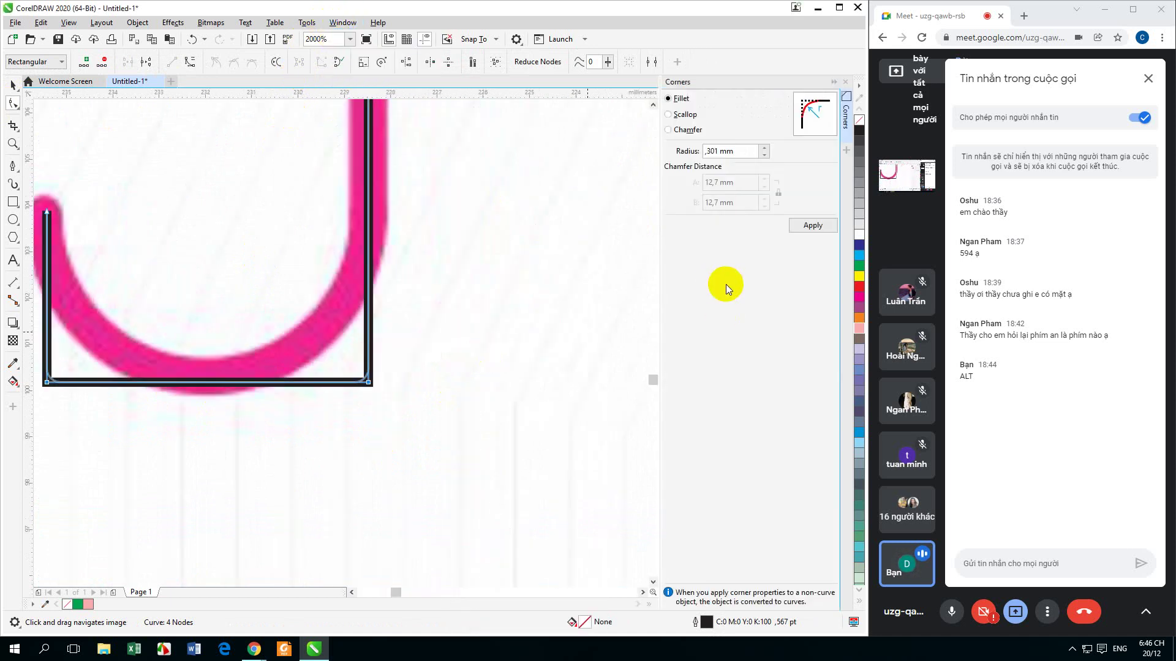
Set the Fillet radius to 3.401 mm and apply it to both bottom corners of the handle path
left_click(764, 149)
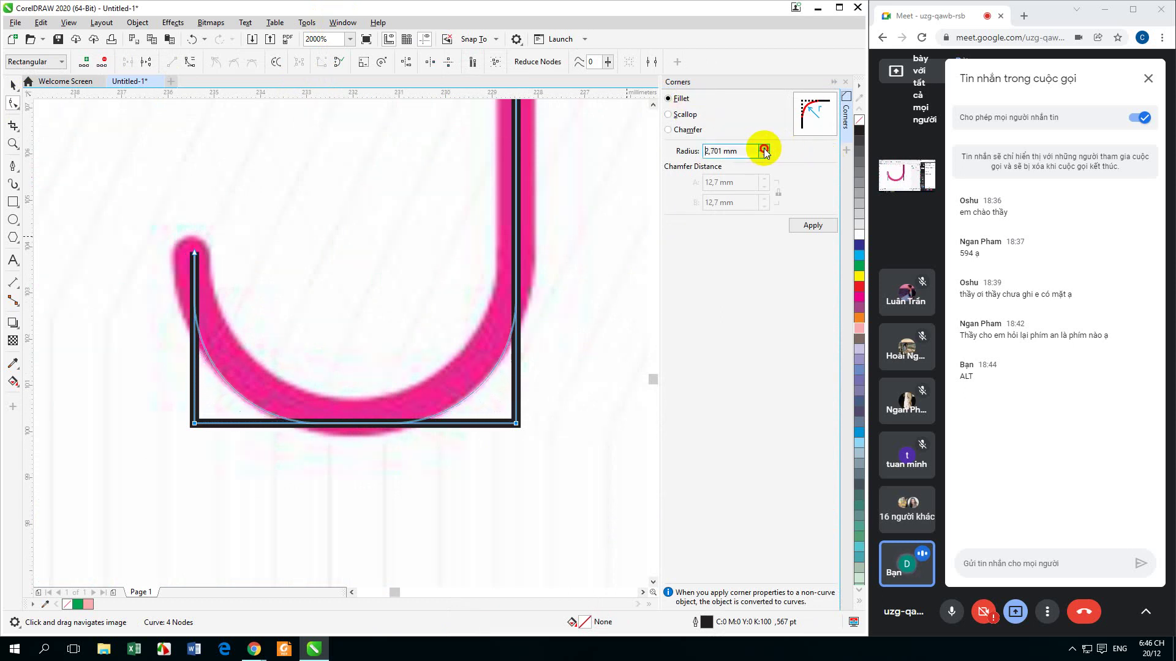
left_click(764, 149)
left_click(765, 148)
left_click(764, 149)
left_click(764, 148)
left_click(765, 149)
left_click(765, 149)
left_click(764, 149)
left_click(764, 149)
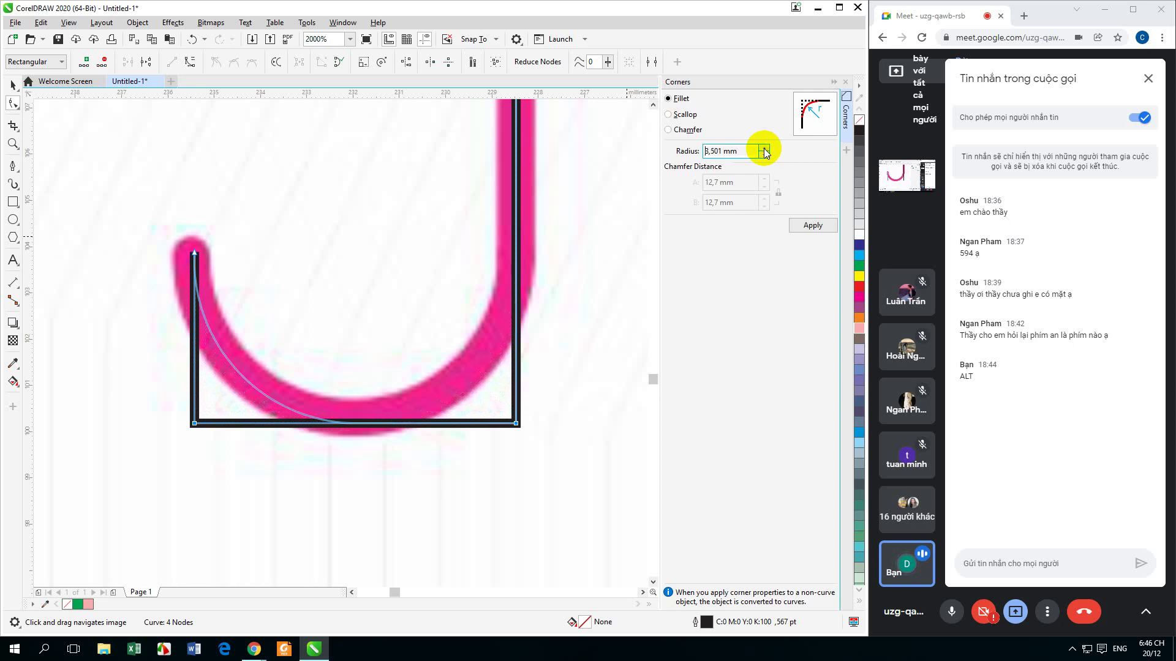
left_click(766, 155)
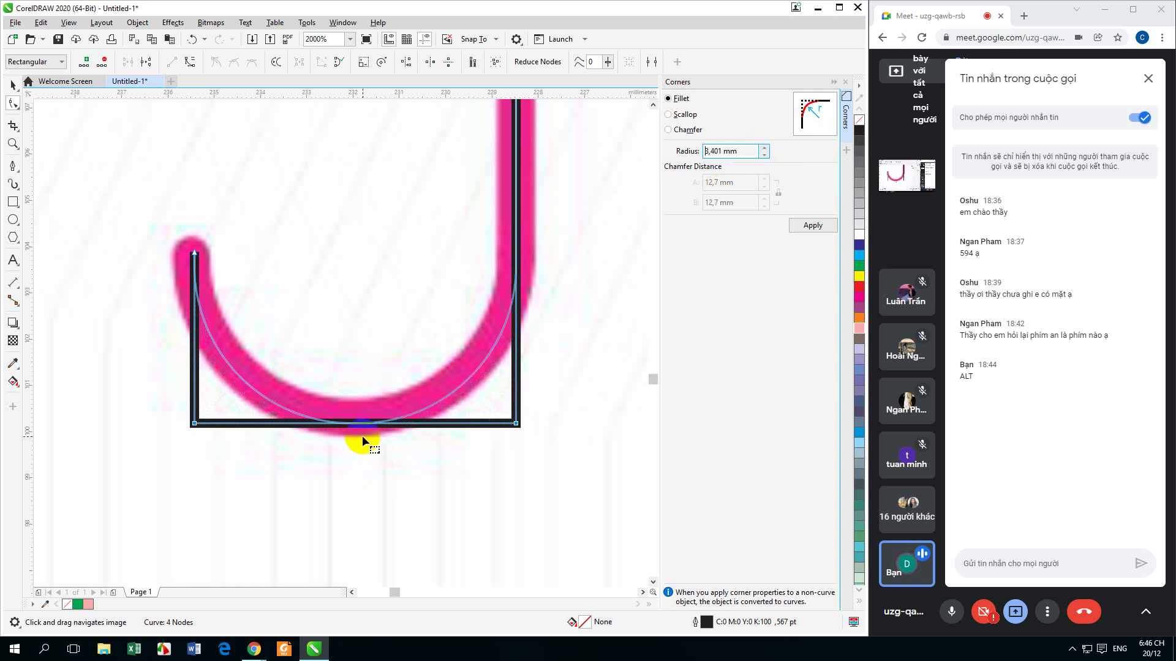
left_click(813, 226)
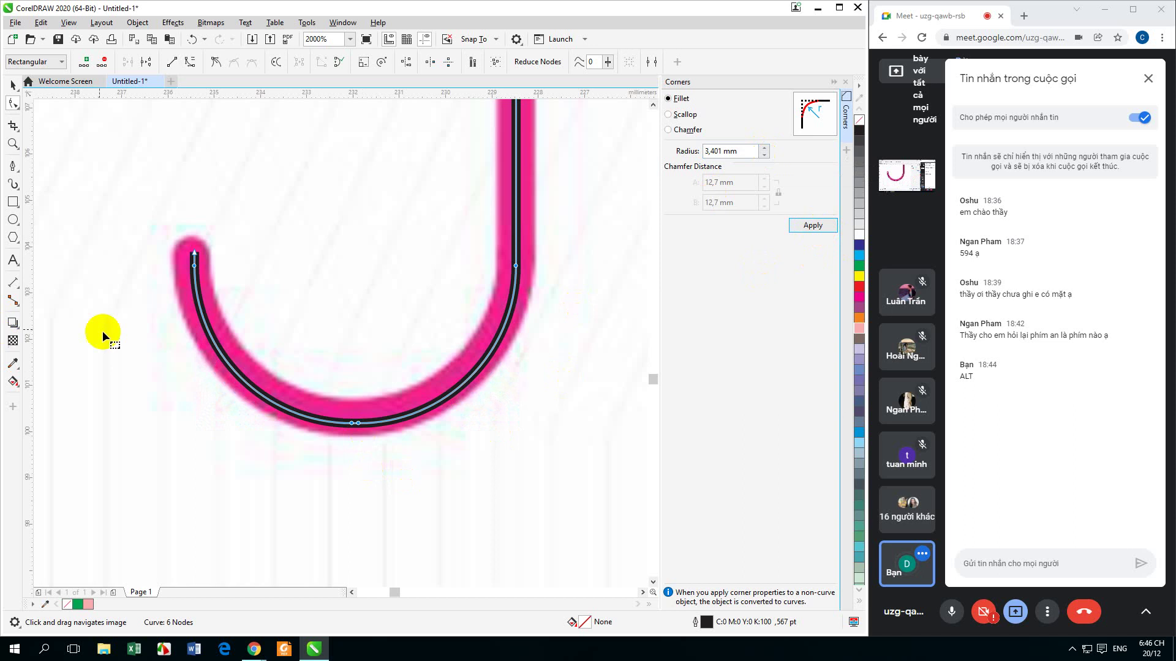
Return to the Pick tool with the handle path deselected and close the Corners docker
left_click(13, 86)
scroll(286, 336, "down", 5)
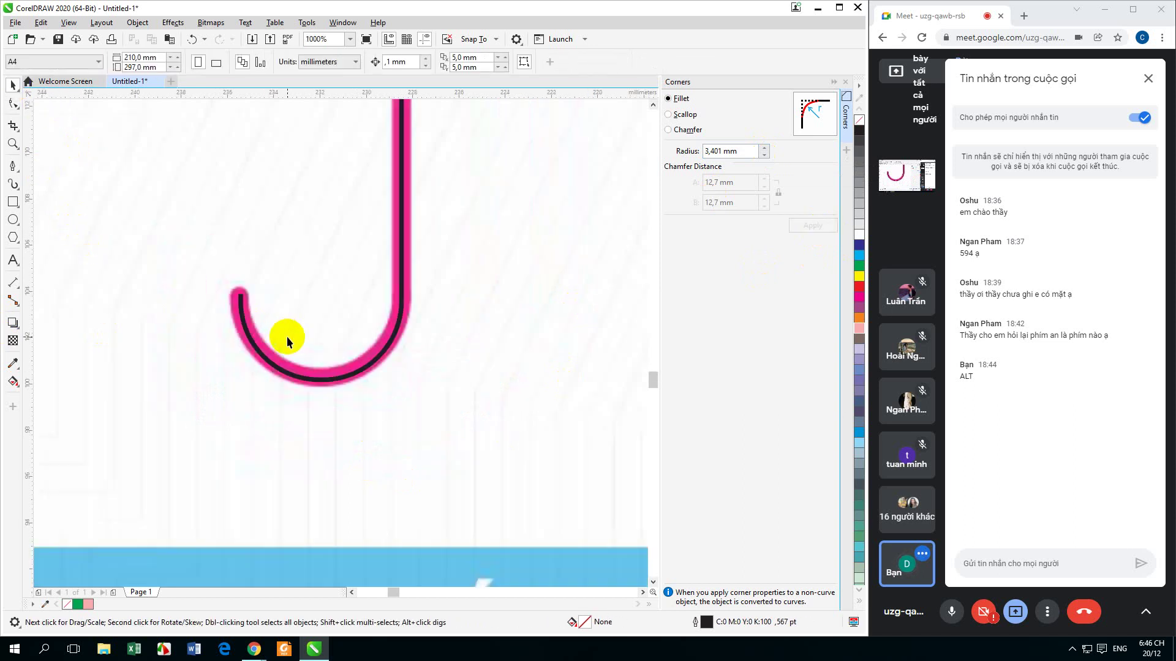
left_click(845, 80)
left_click_drag(347, 304, 417, 453)
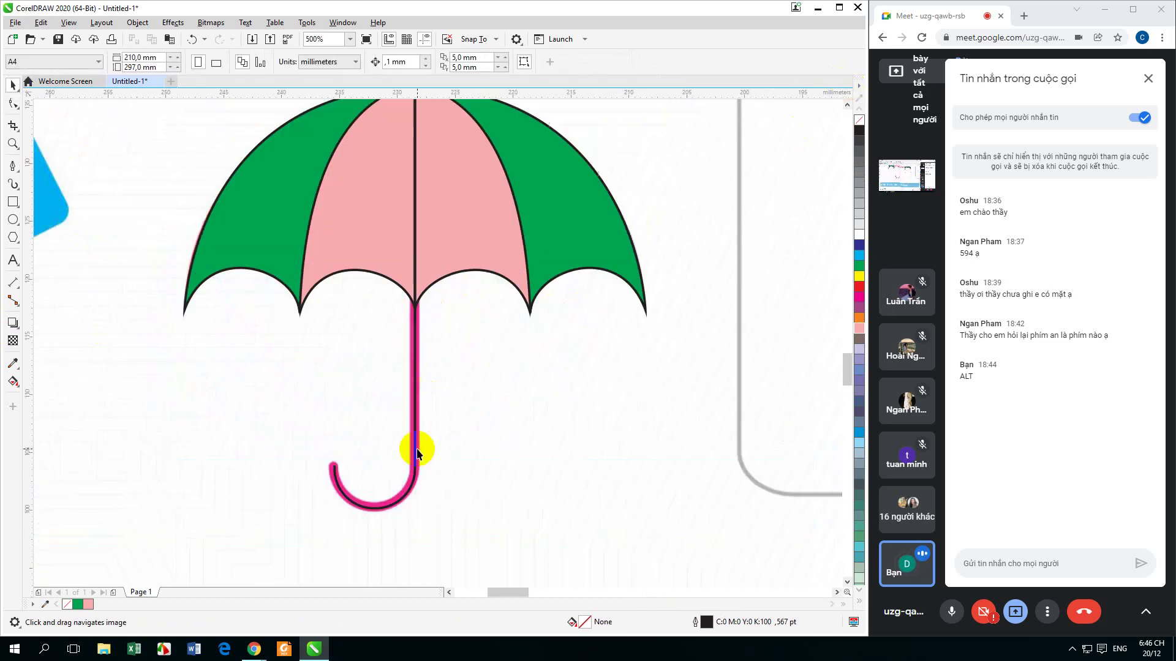
scroll(411, 381, "down", 1)
scroll(415, 388, "up", 1)
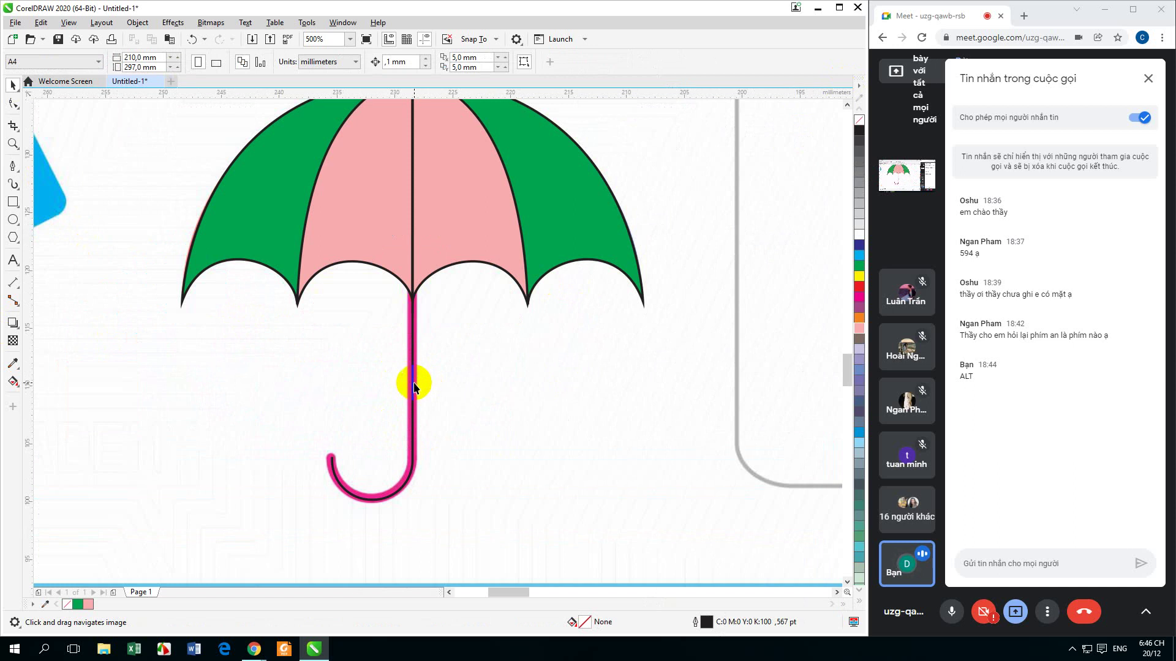
Set the outline width of the umbrella's handle path to 2.0 pt
left_click(414, 387)
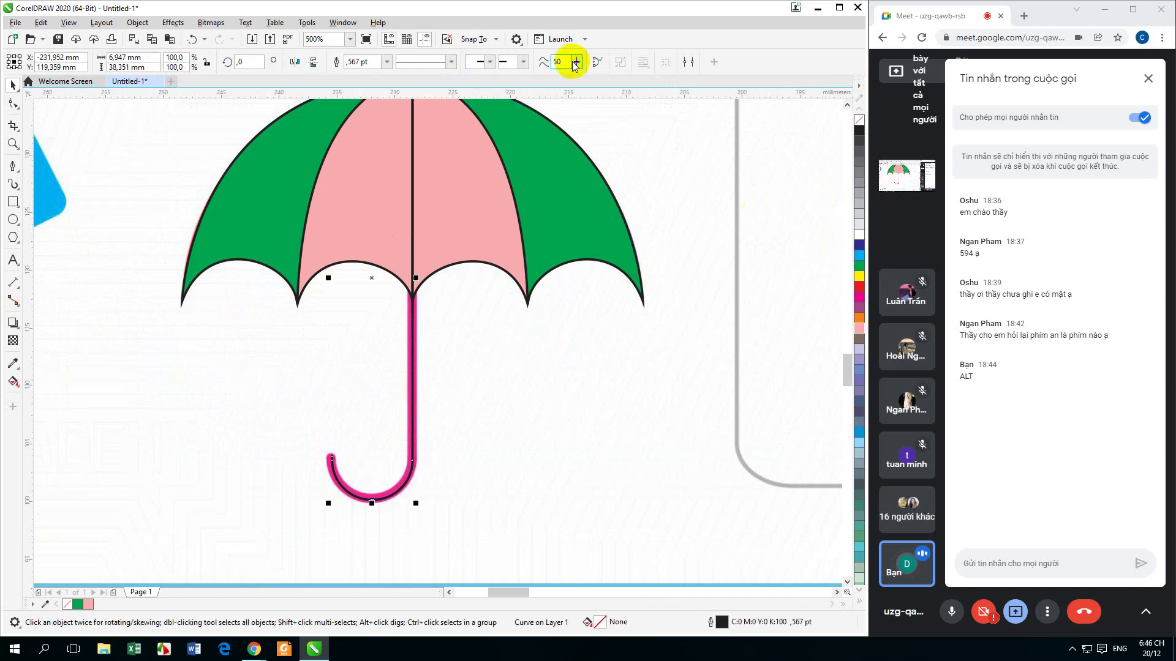
left_click(387, 62)
left_click(359, 125)
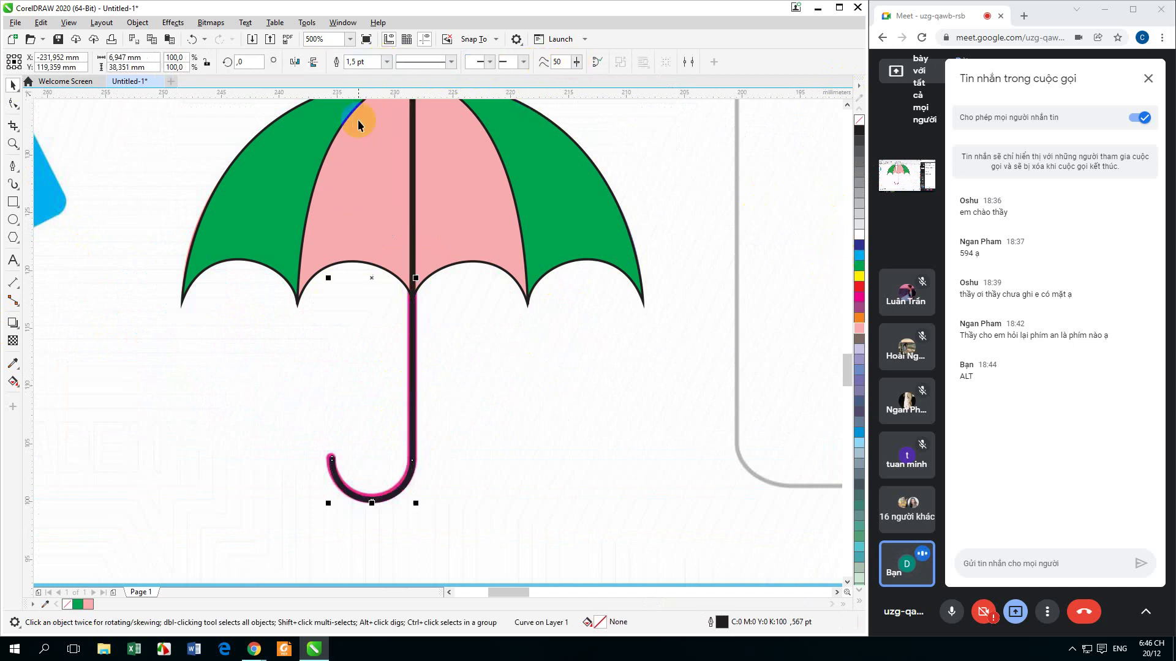
left_click(386, 61)
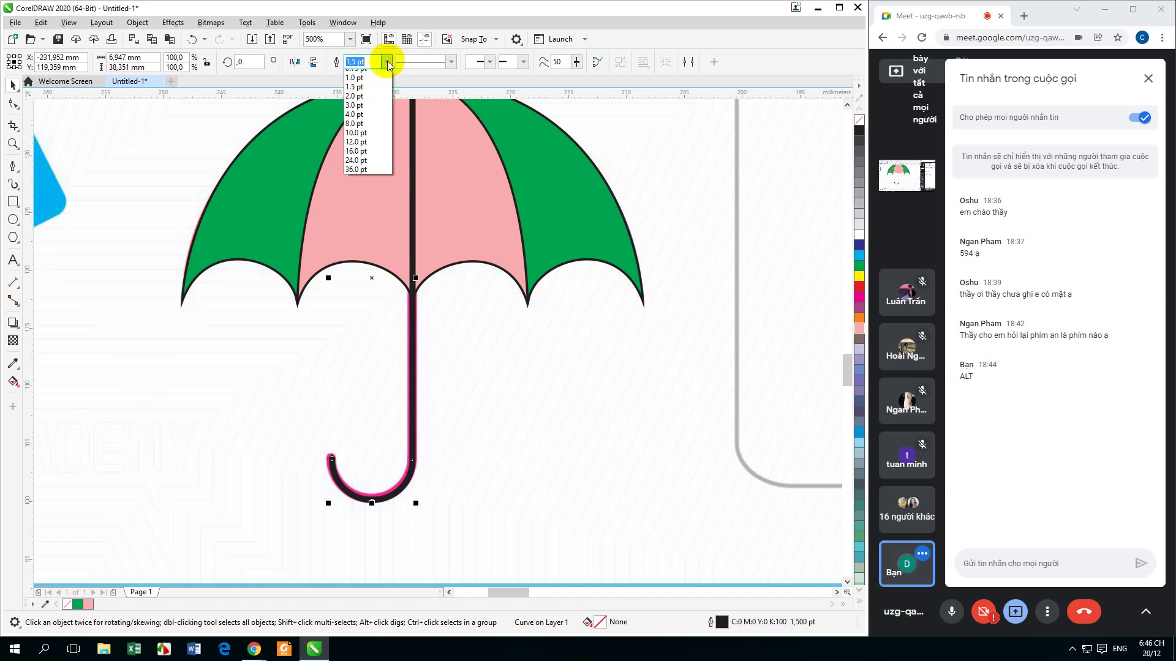
left_click(365, 126)
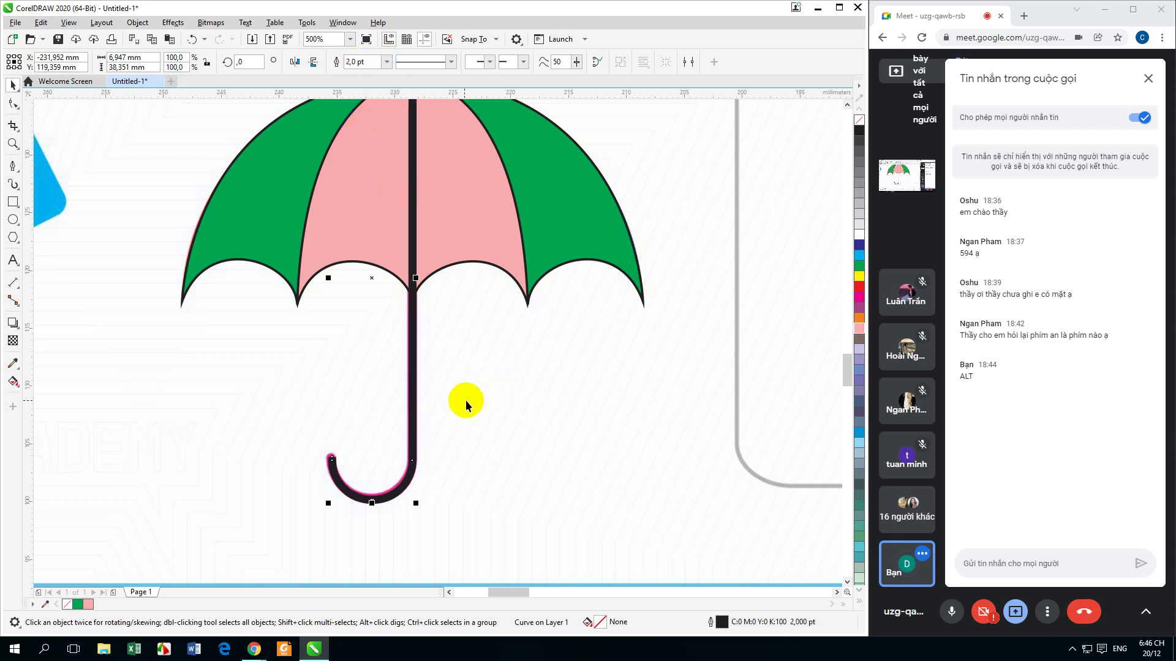
left_click_drag(464, 375, 460, 430)
left_click(443, 458)
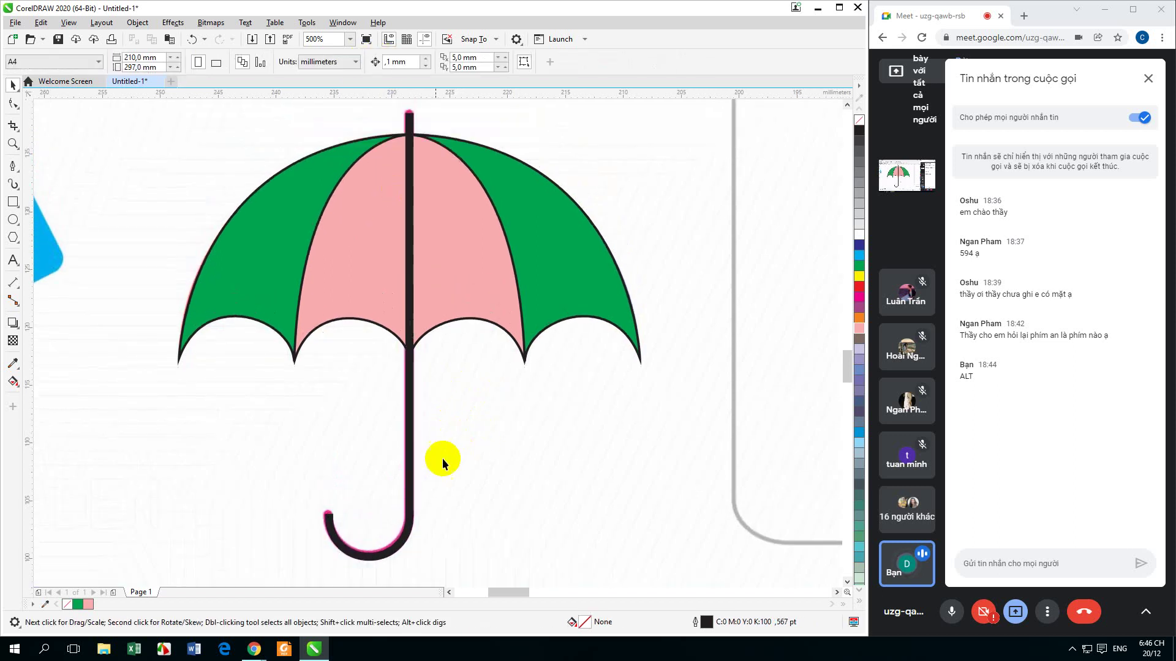
left_click(409, 506)
scroll(338, 490, "up", 4)
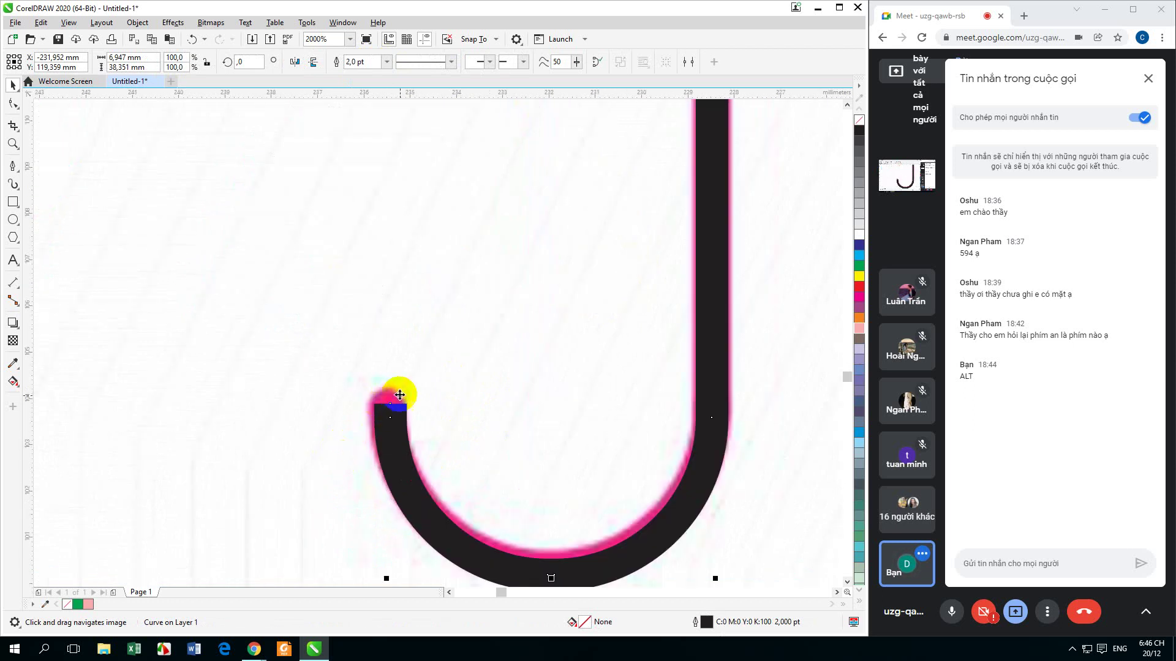
scroll(370, 414, "down", 4)
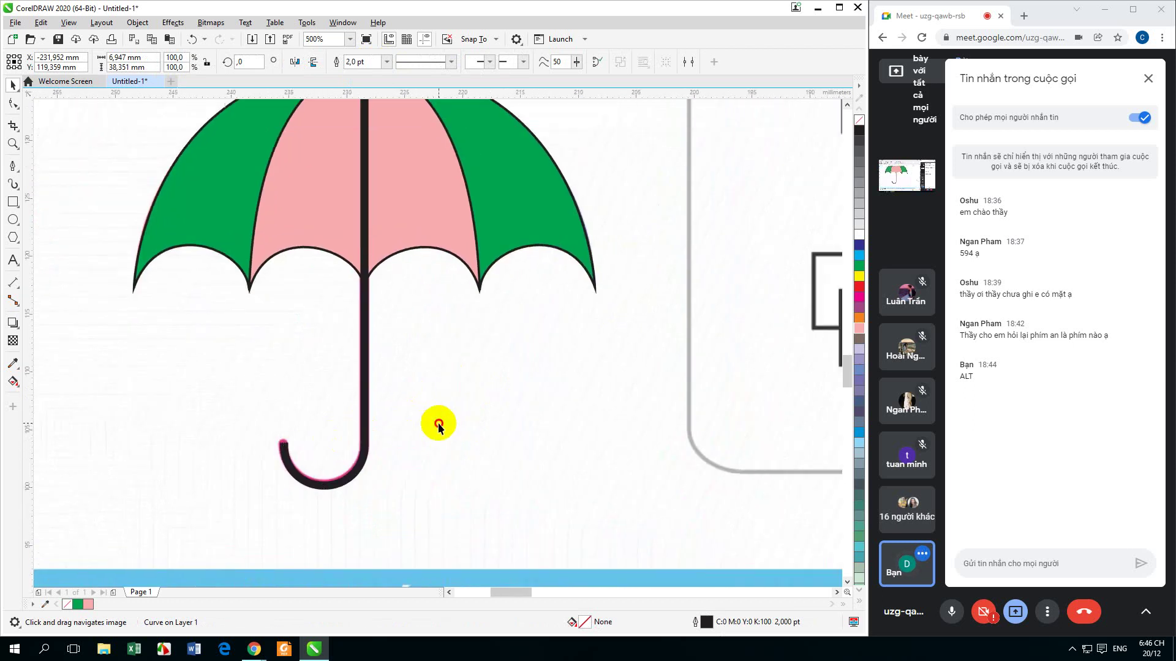
left_click(365, 402)
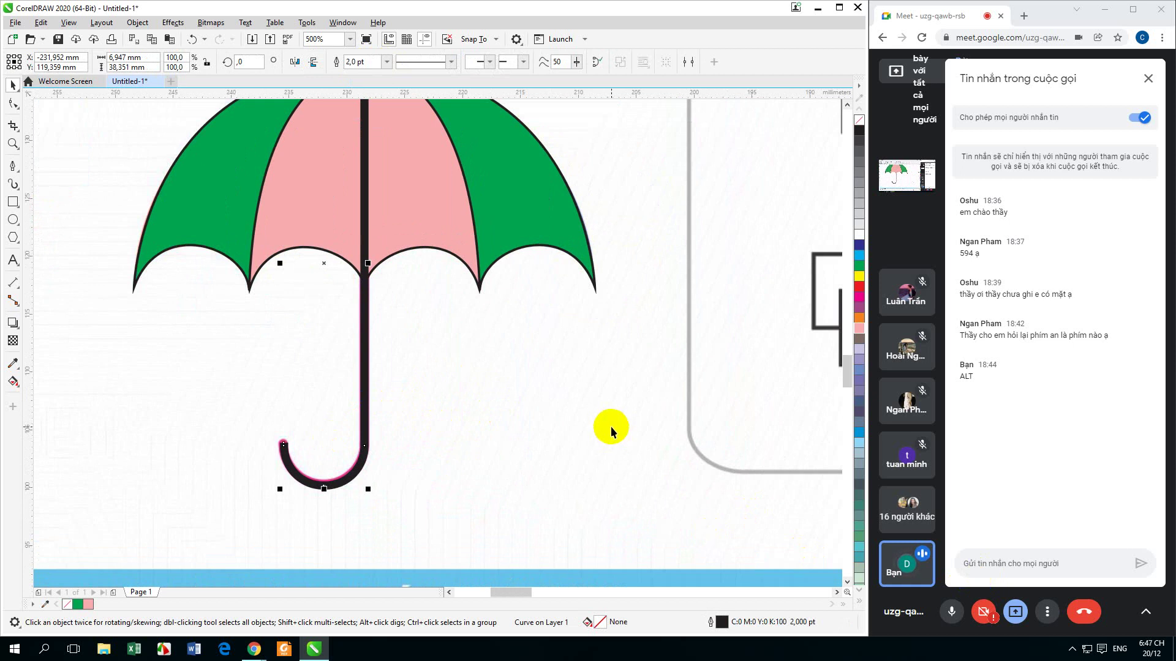
key("F11")
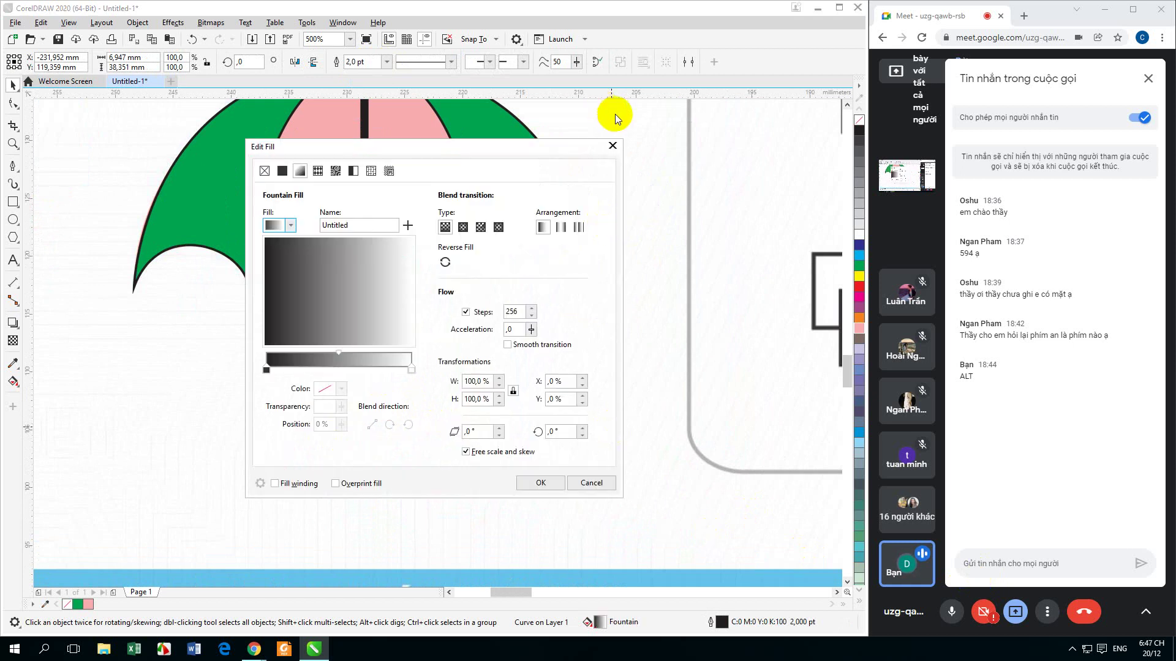
left_click(612, 146)
Open the handle's Outline Pen settings, send "F12" in the meeting chat, and close the settings without changes
key("F12")
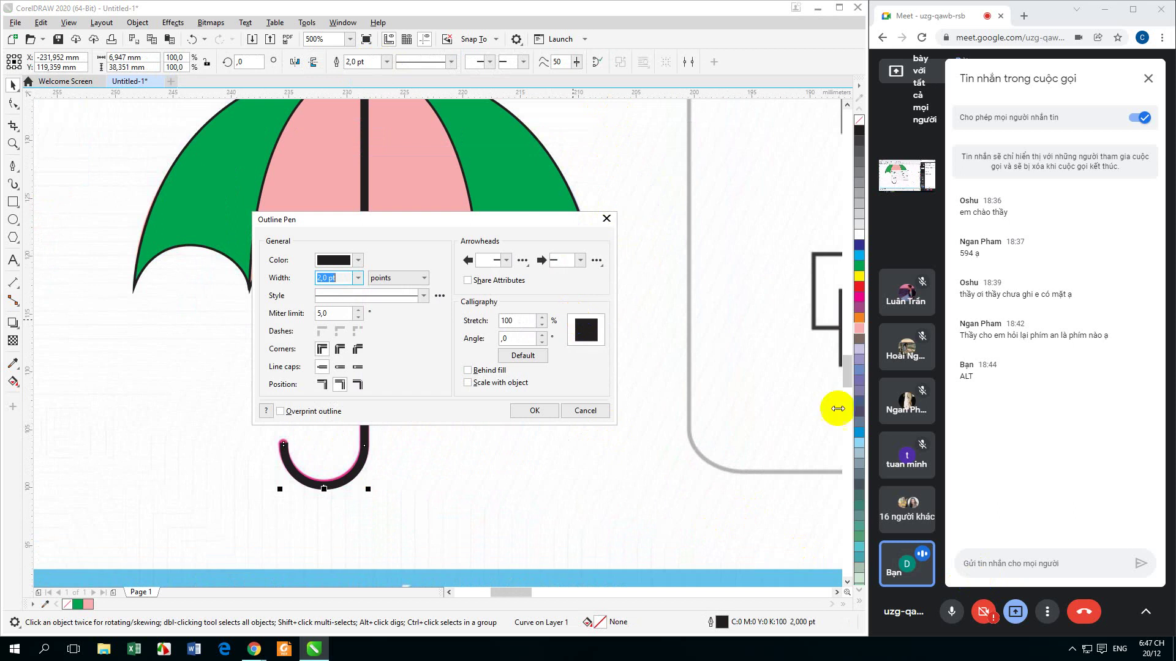
left_click(983, 562)
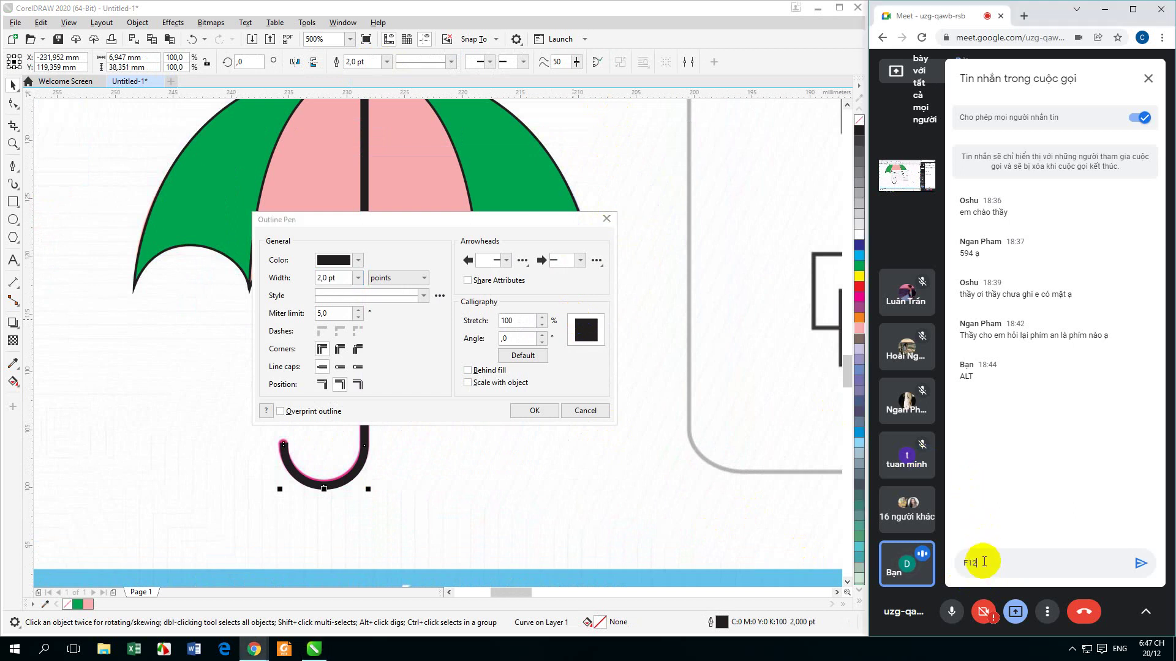
left_click_drag(447, 221, 634, 187)
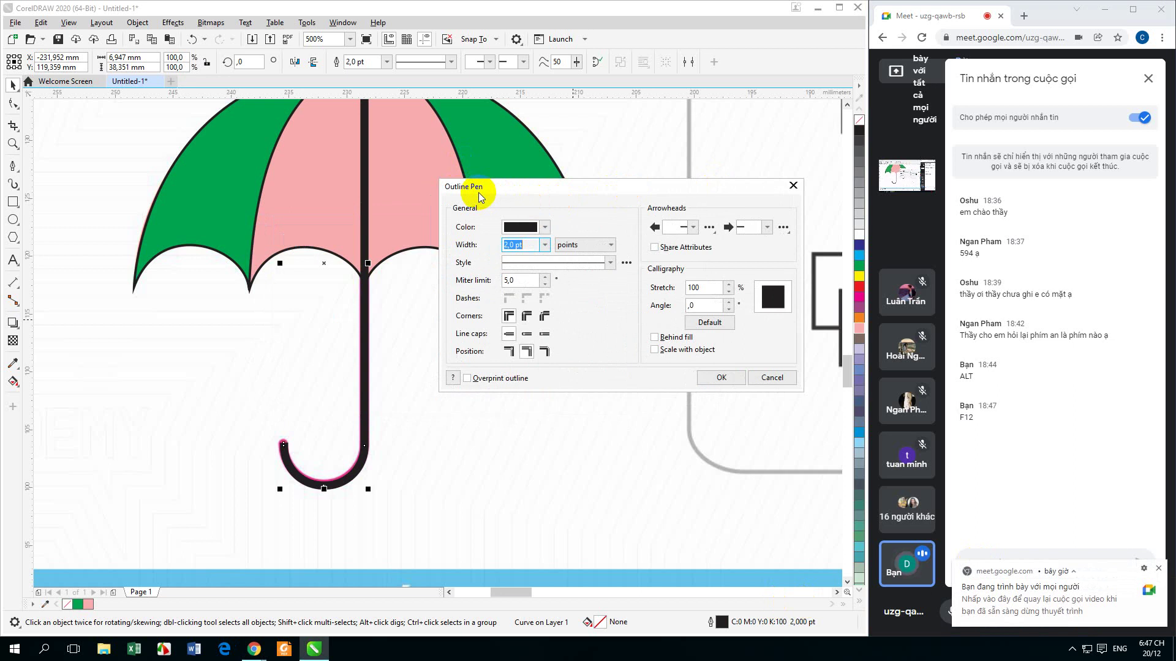
left_click_drag(517, 184, 467, 191)
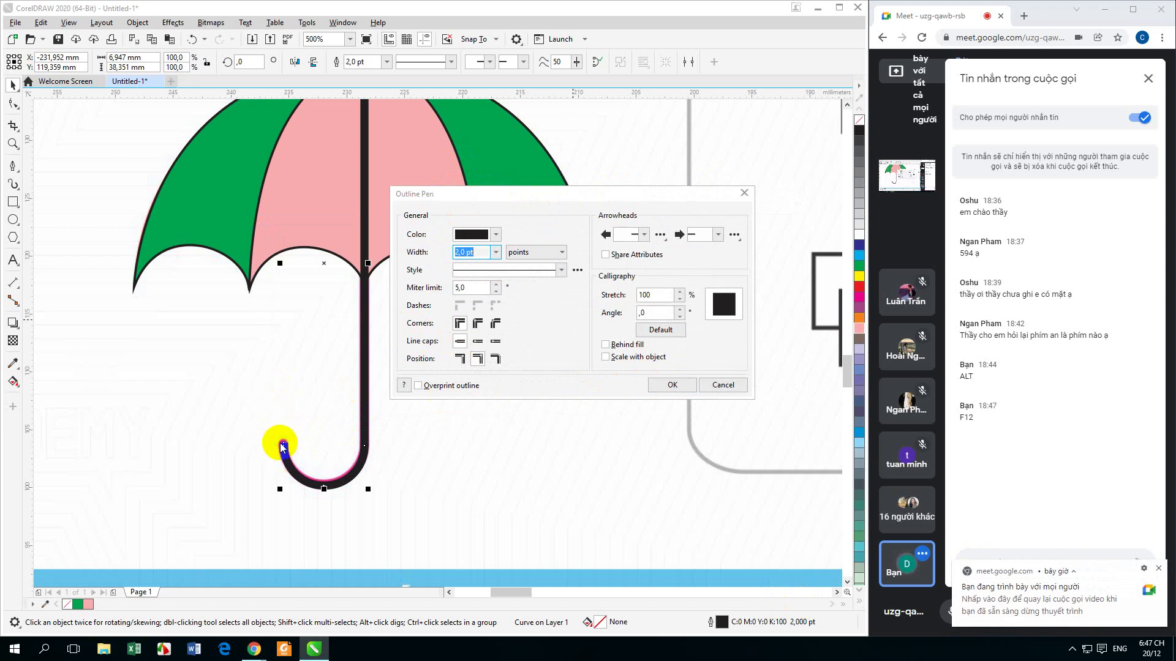
left_click(722, 385)
Open the Outline Pen settings for the handle and choose round line caps, keeping the mitered corners
scroll(337, 394, "up", 5)
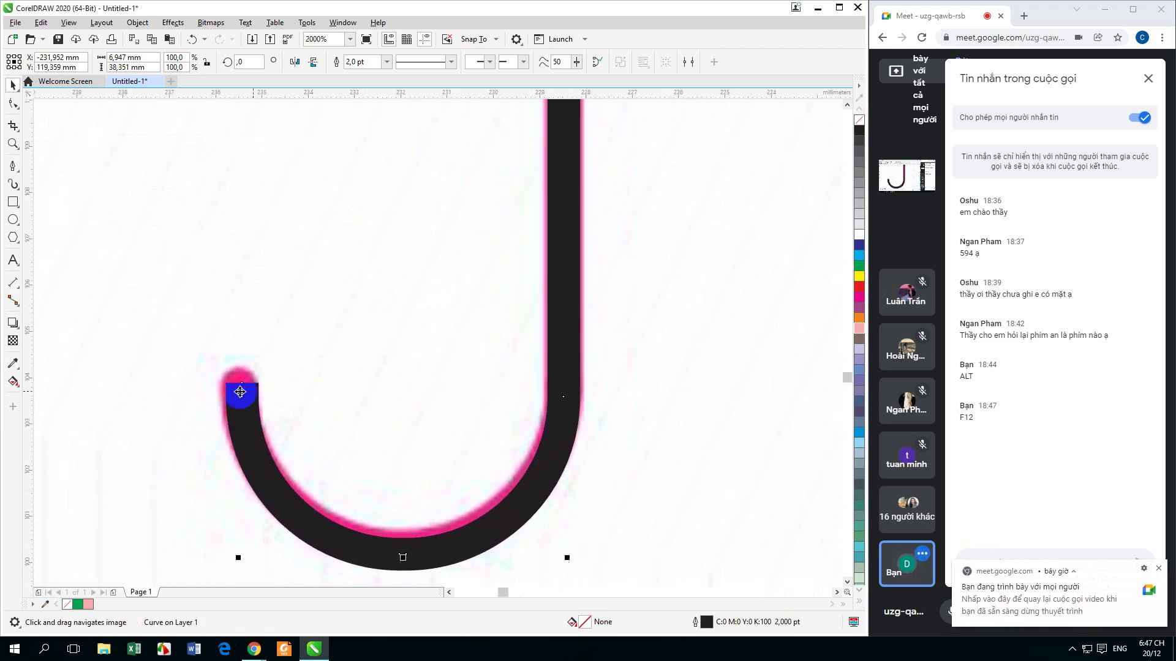
left_click(240, 392)
key("F12")
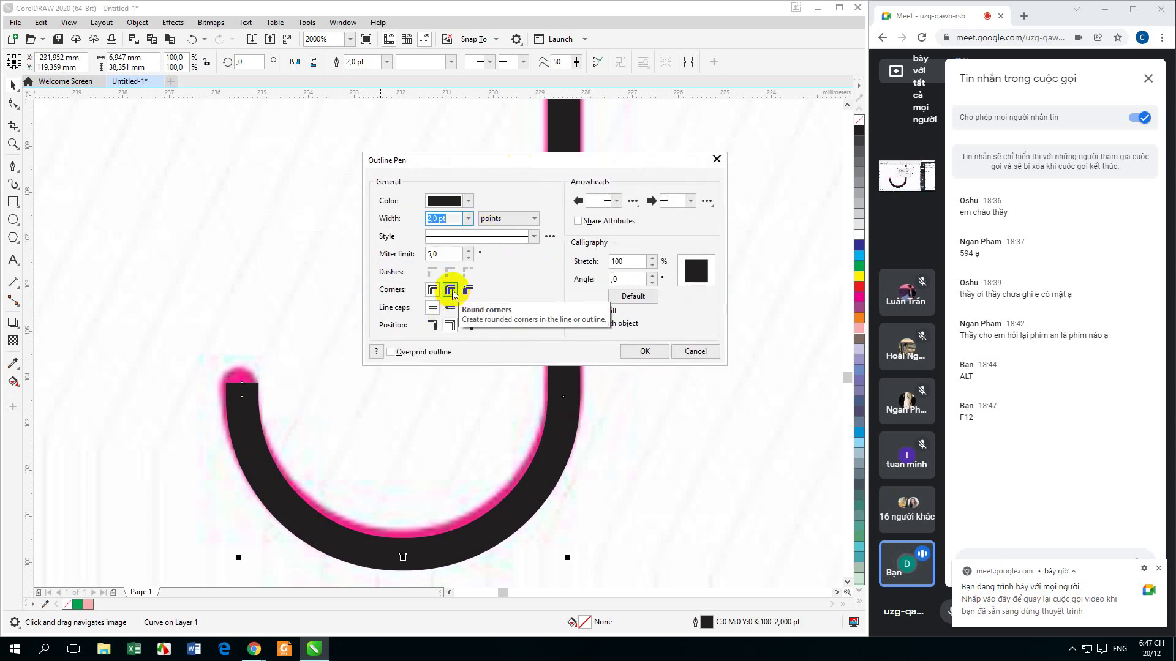
left_click(451, 292)
left_click(432, 290)
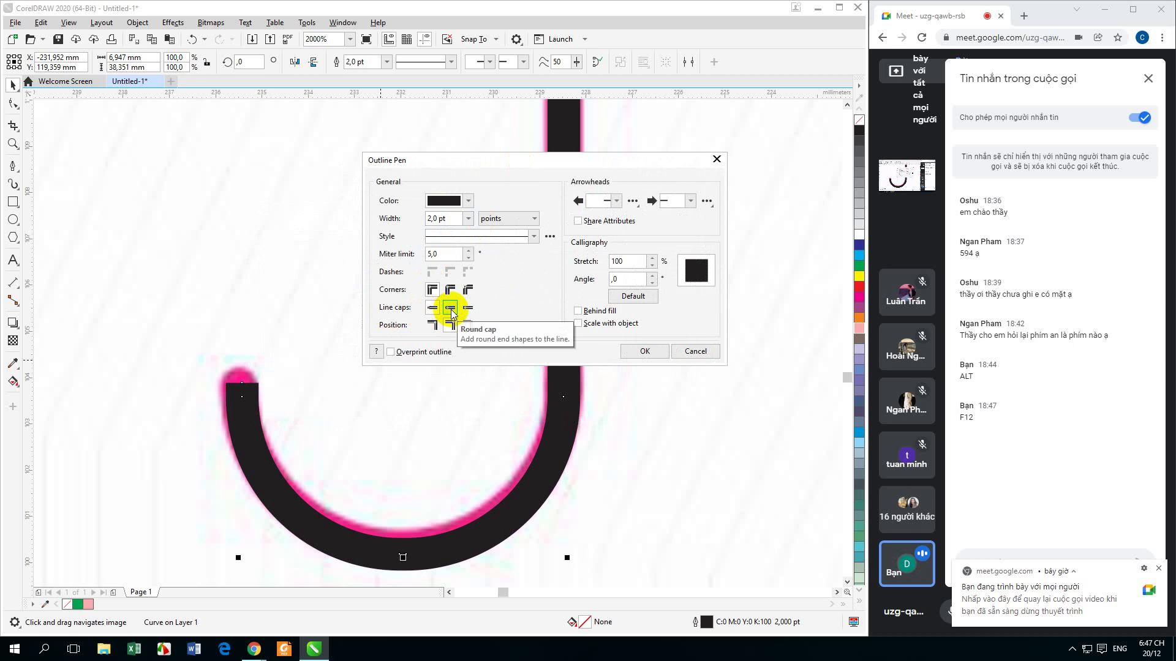
left_click(452, 308)
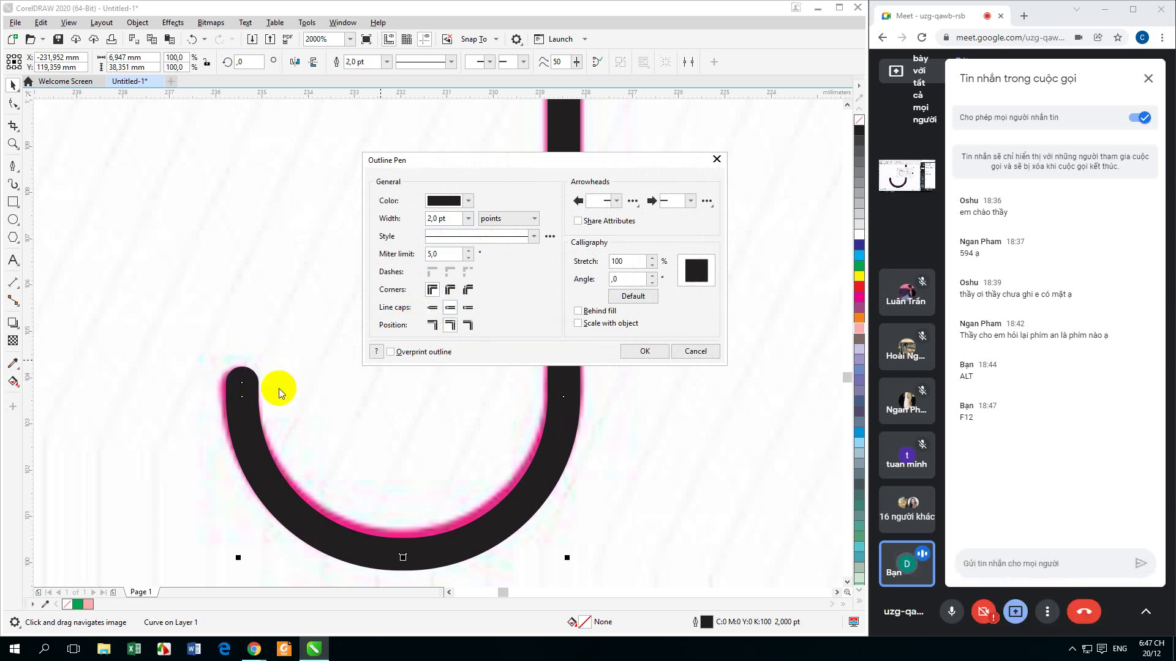
Try the extended square and square line caps on the handle's hooked end
left_click(468, 309)
left_click(241, 386)
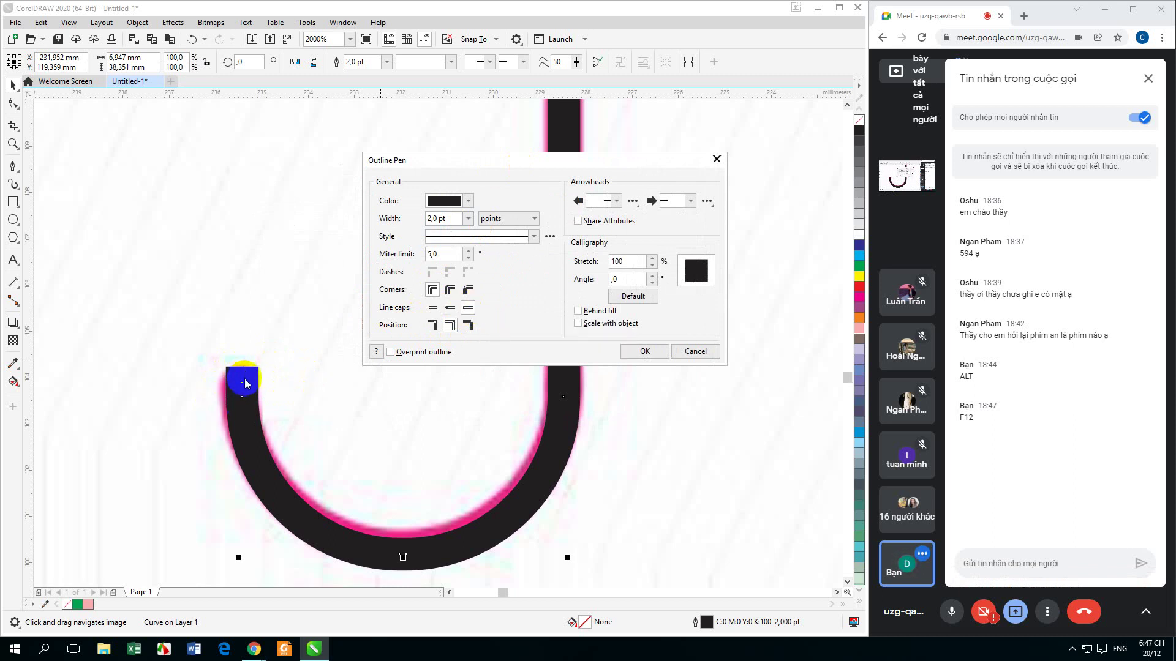
left_click(239, 375)
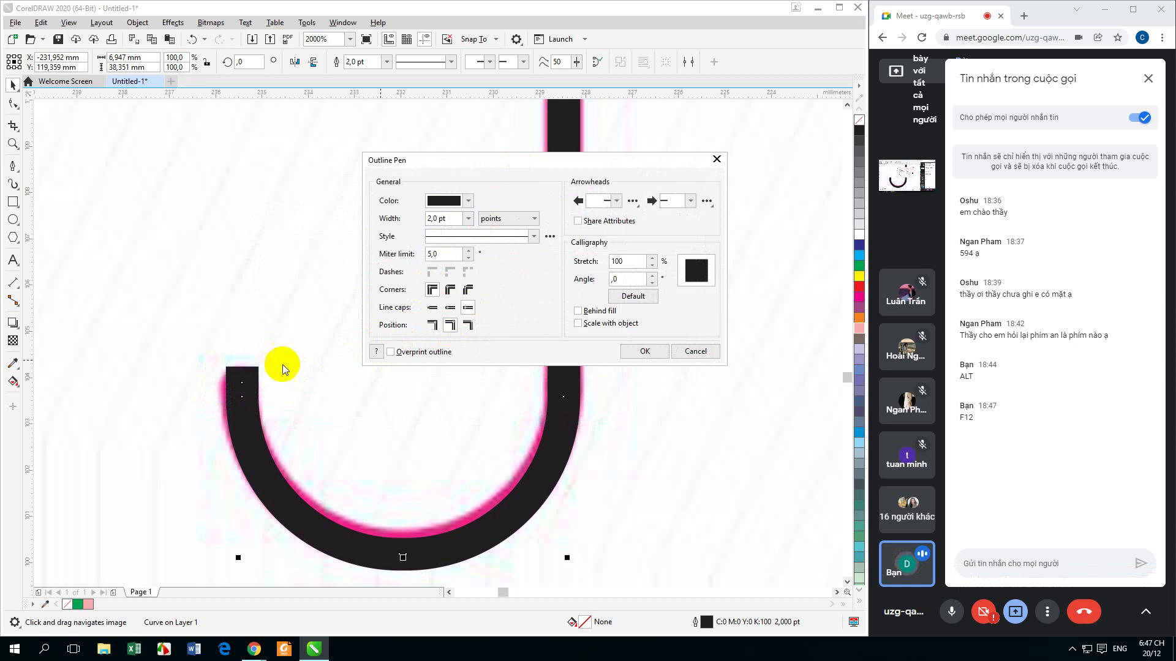
left_click(233, 385)
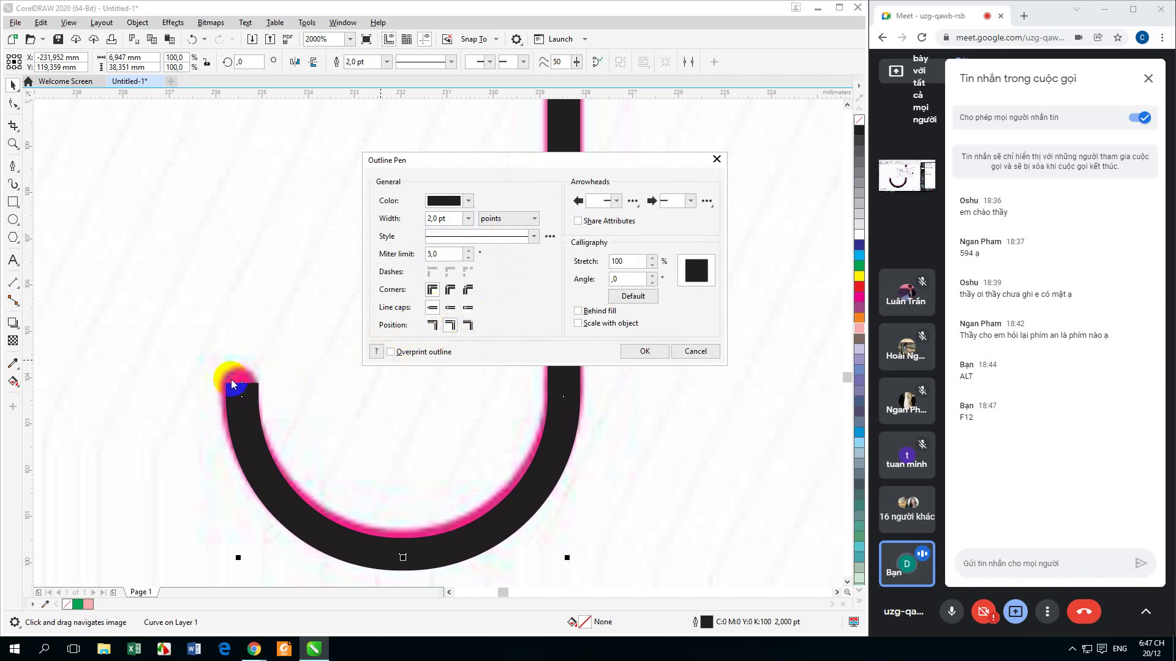
Set the handle's line caps to round and apply the outline settings
left_click(468, 307)
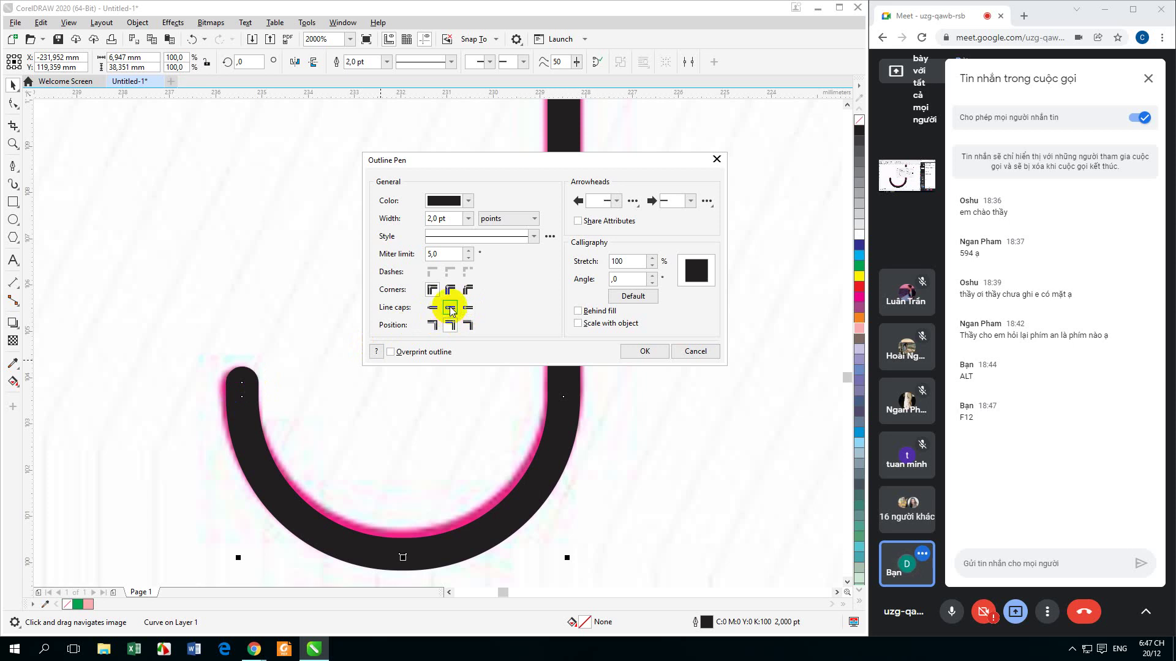
left_click(451, 308)
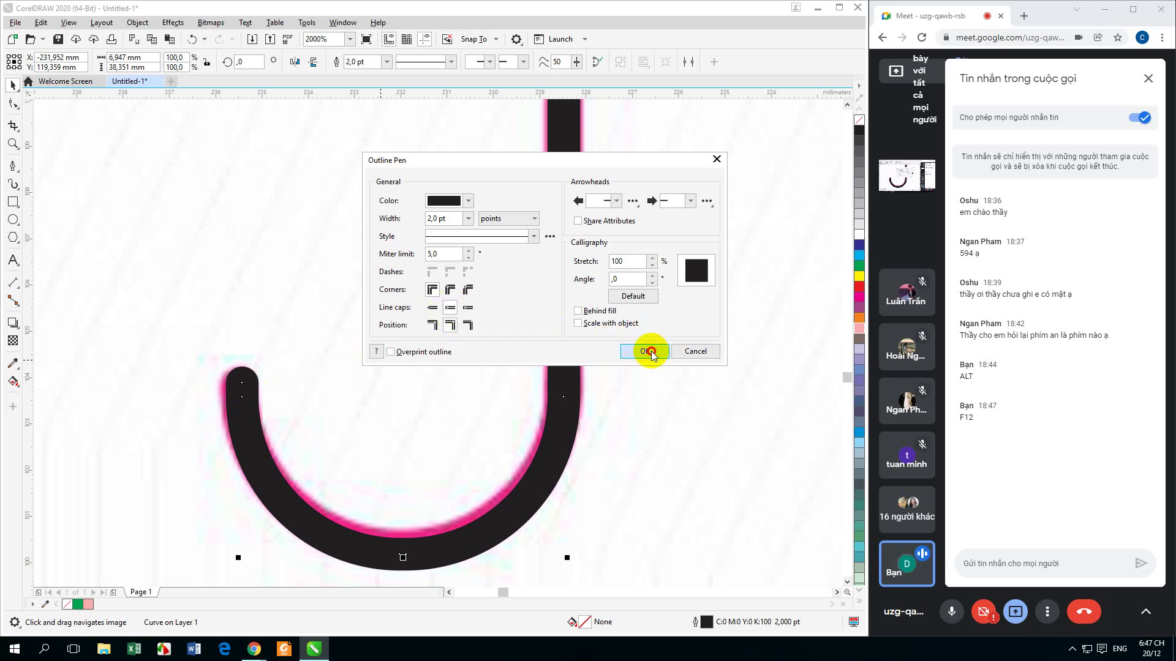
left_click(651, 353)
Move the complete traced umbrella off the reference to the empty area below the blue title banner
scroll(567, 355, "down", 2)
left_click_drag(594, 312, 487, 420)
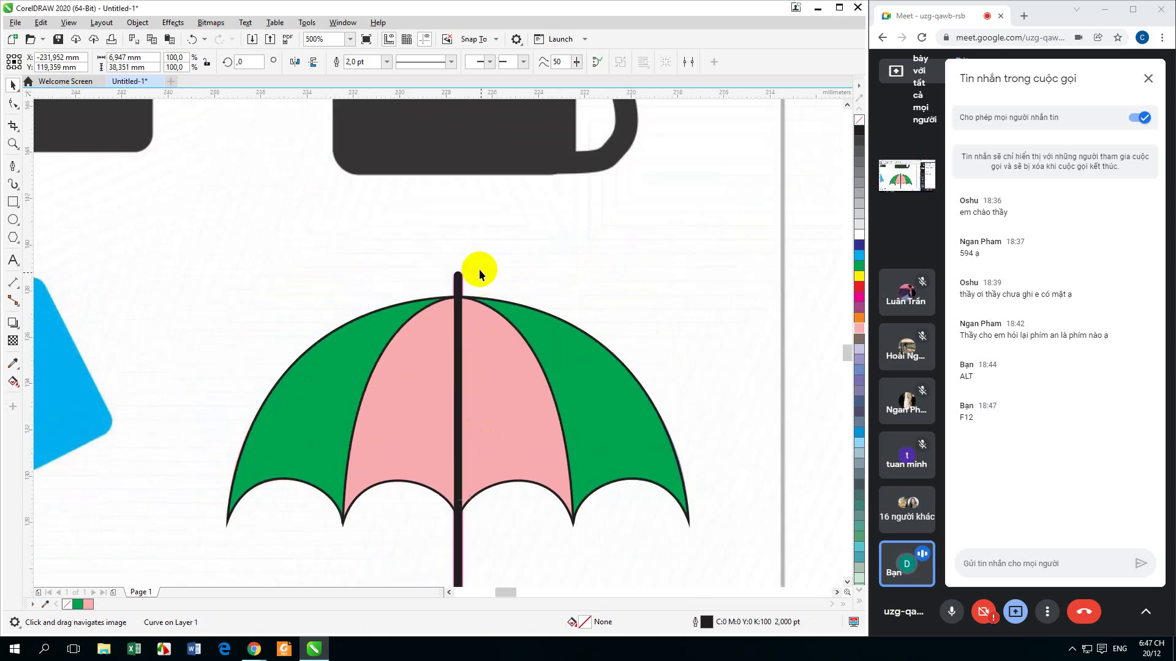
scroll(479, 270, "up", 1)
scroll(430, 316, "down", 4)
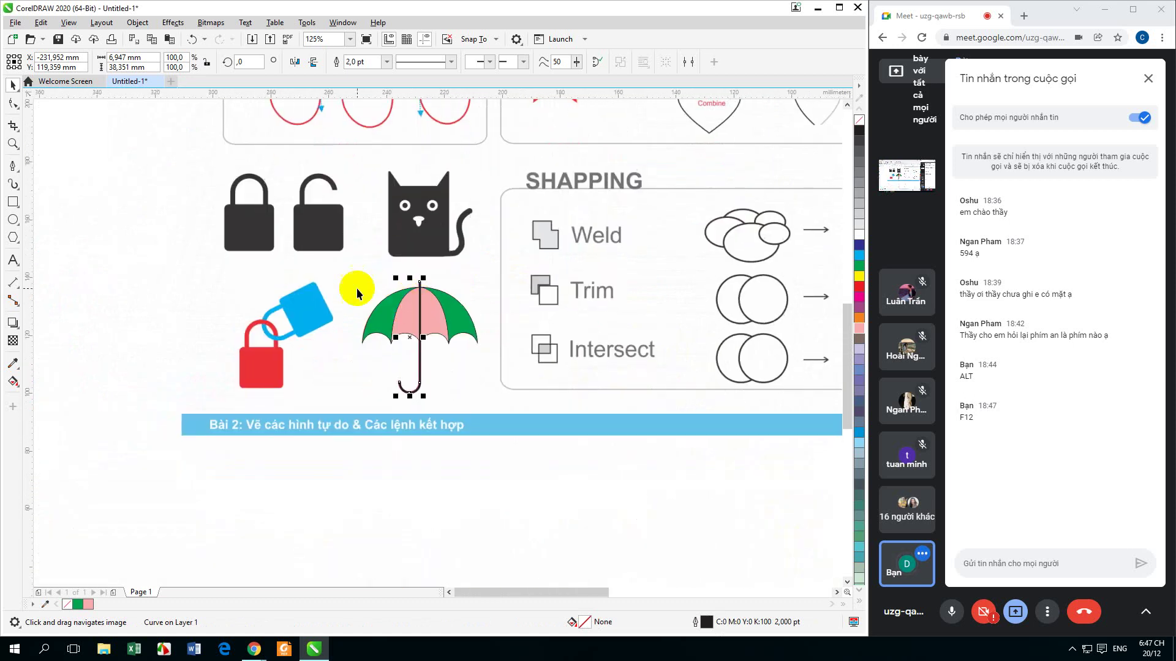
left_click_drag(348, 269, 520, 432)
left_click_drag(425, 322, 412, 482)
scroll(514, 474, "down", 1)
left_click(488, 475)
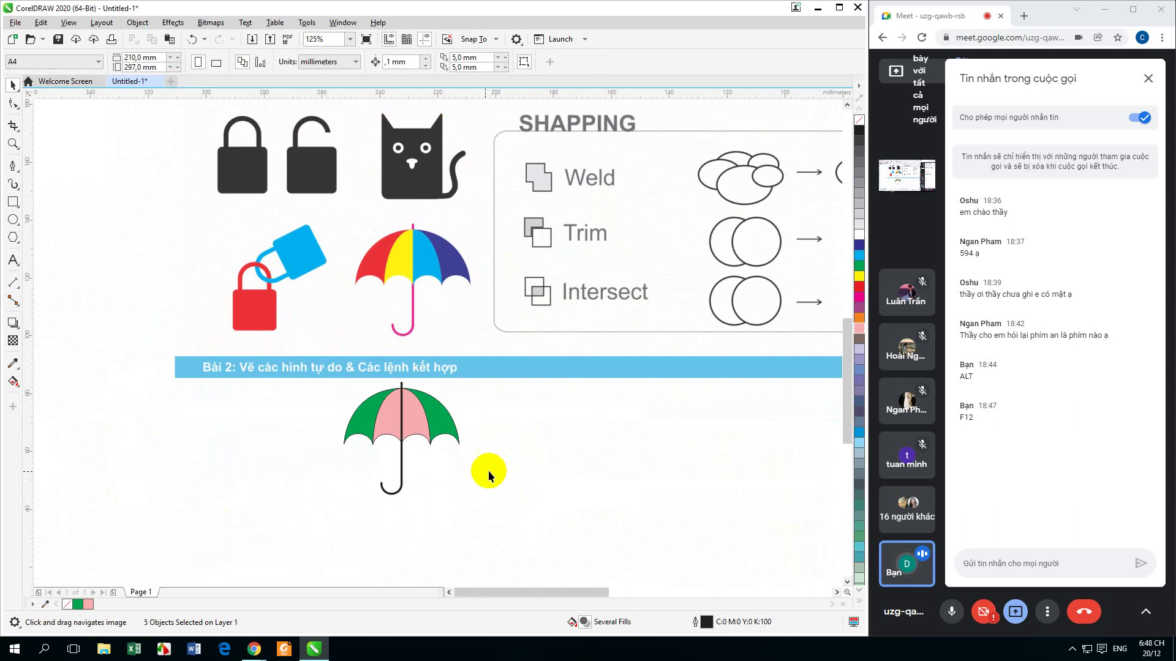
Fill the umbrella's leftmost panel with red and remove its outline
left_click(360, 422)
left_click(860, 287)
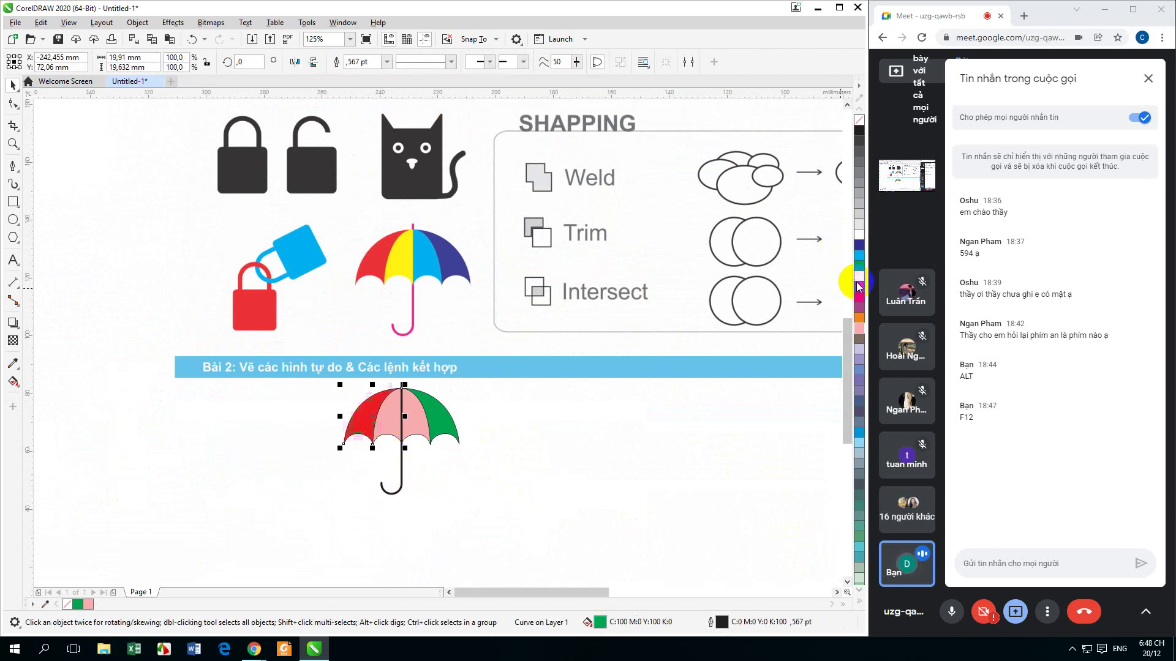
left_click(392, 430)
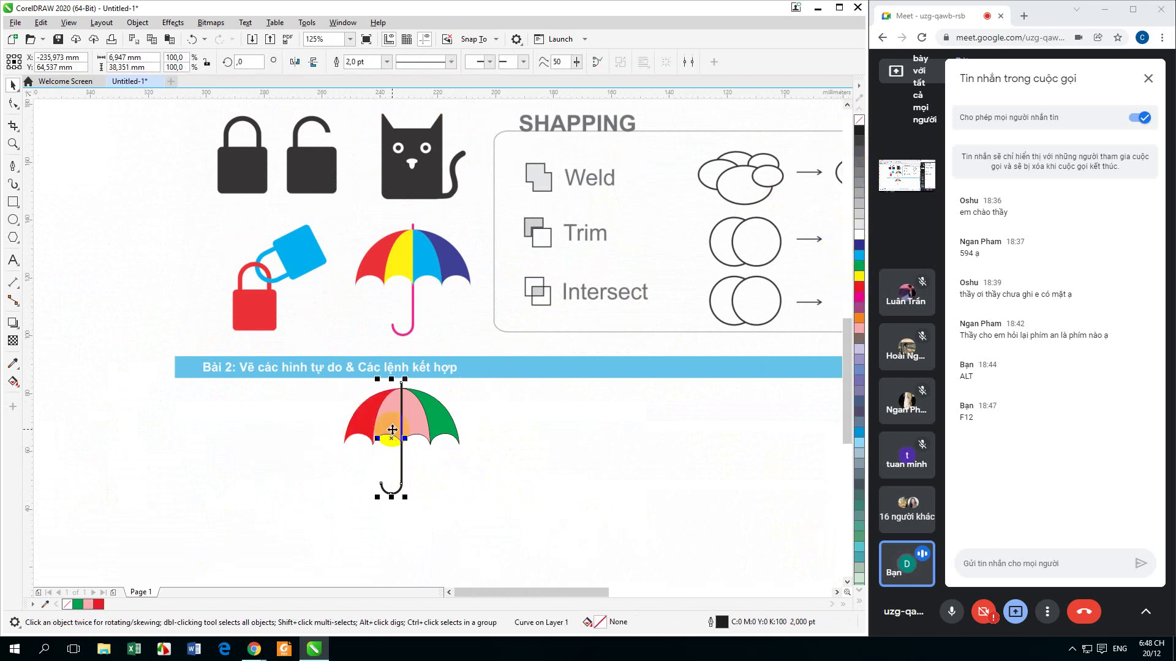
left_click(859, 275)
right_click(860, 120)
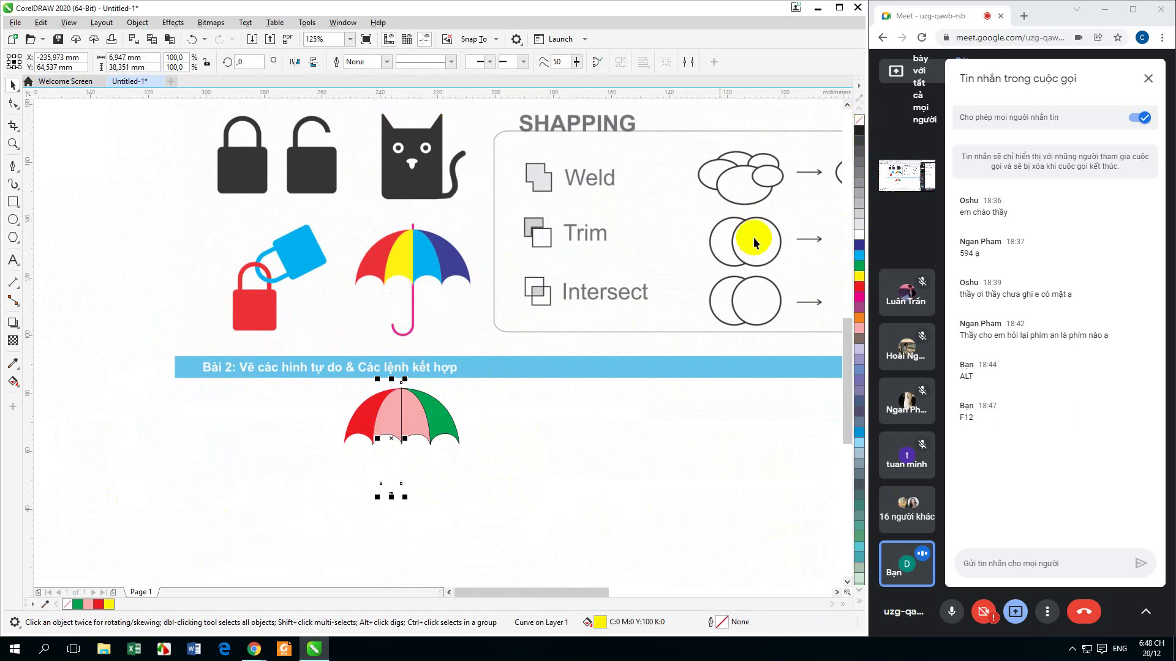
key("ctrl+z")
left_click(568, 481)
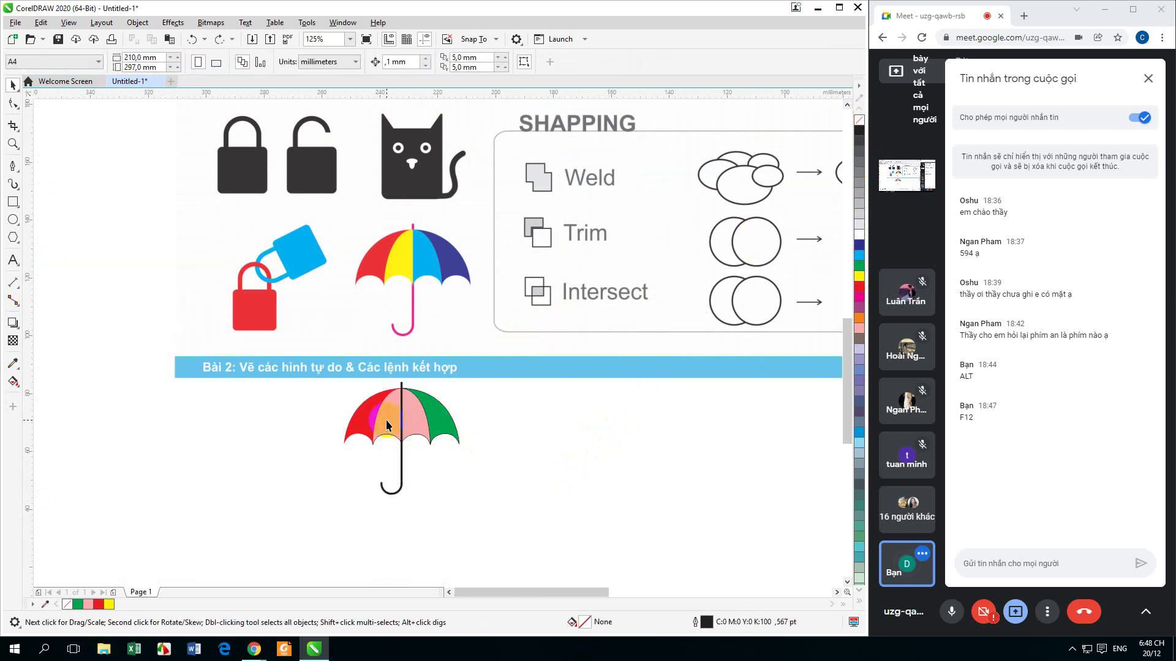
Fill the second panel with yellow and the third with cyan, removing the outline from both
left_click(387, 421)
left_click(859, 277)
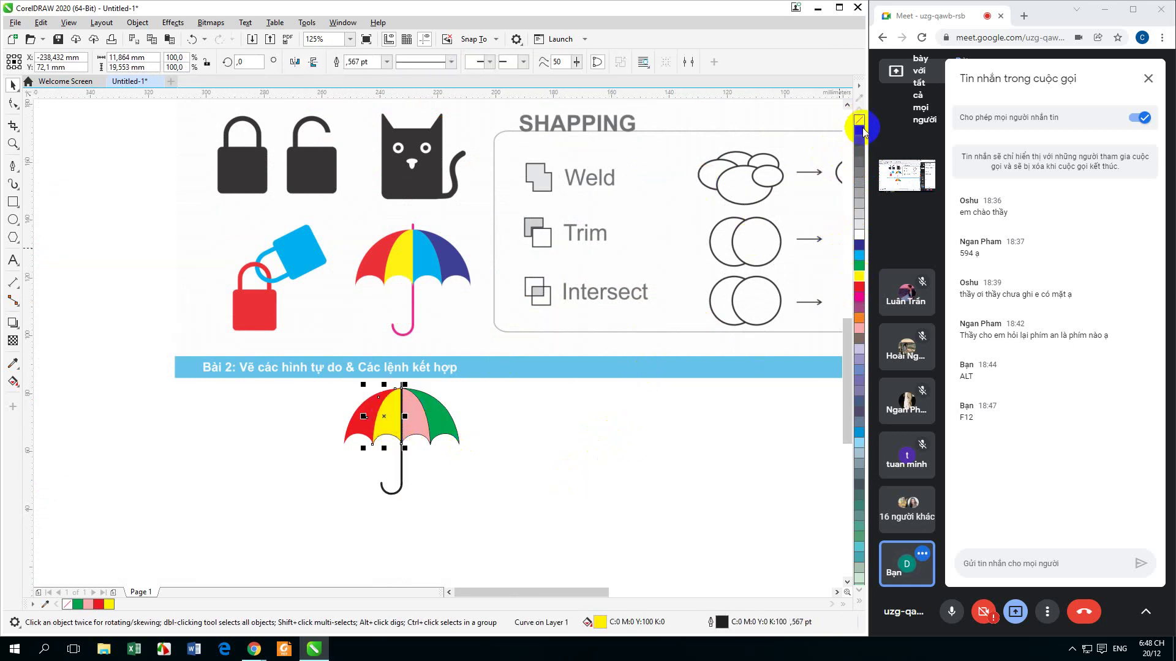
left_click(538, 486)
left_click(421, 419)
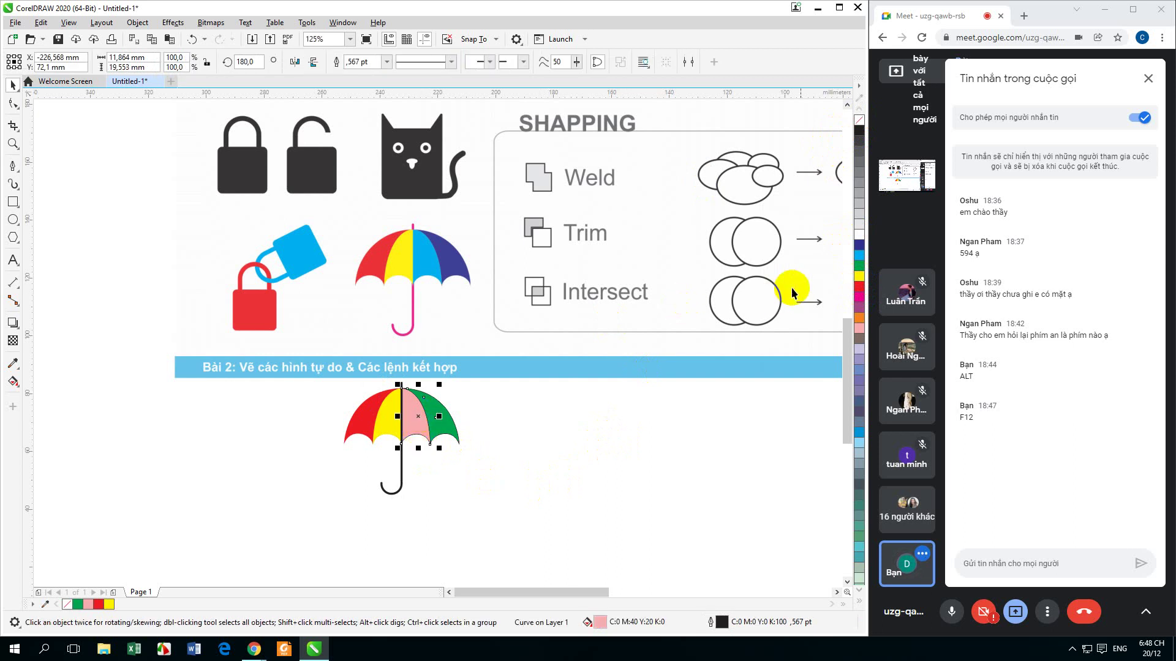
left_click(860, 257)
left_click(480, 435)
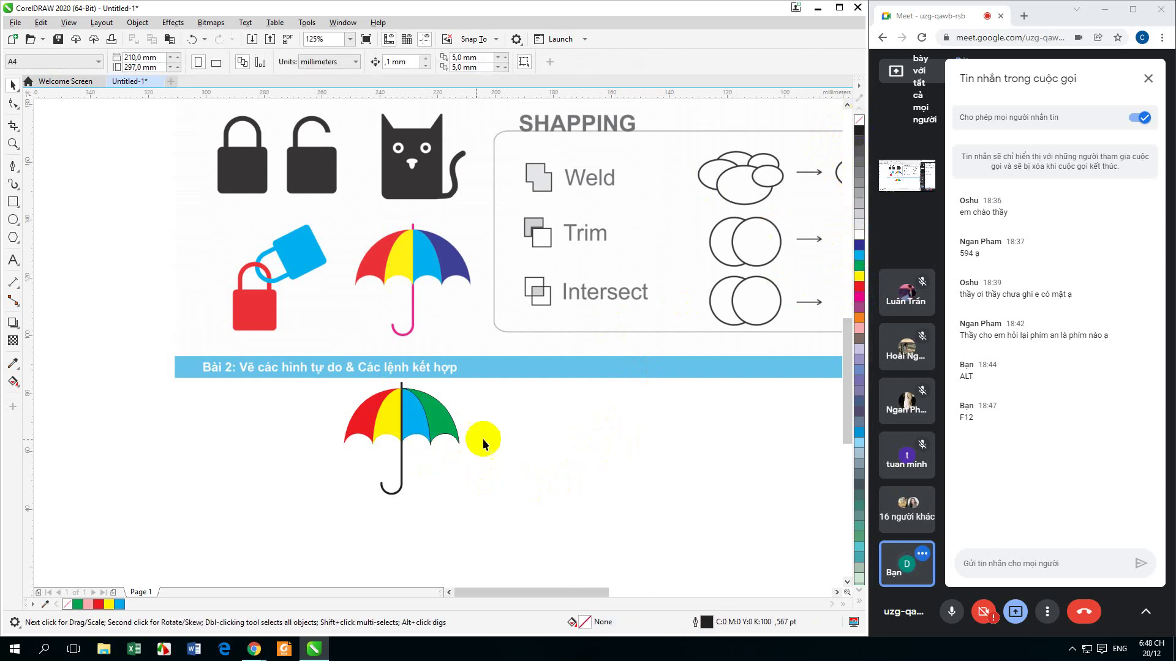
Fill the rightmost panel with dark blue and remove its outline
left_click(444, 424)
left_click(859, 245)
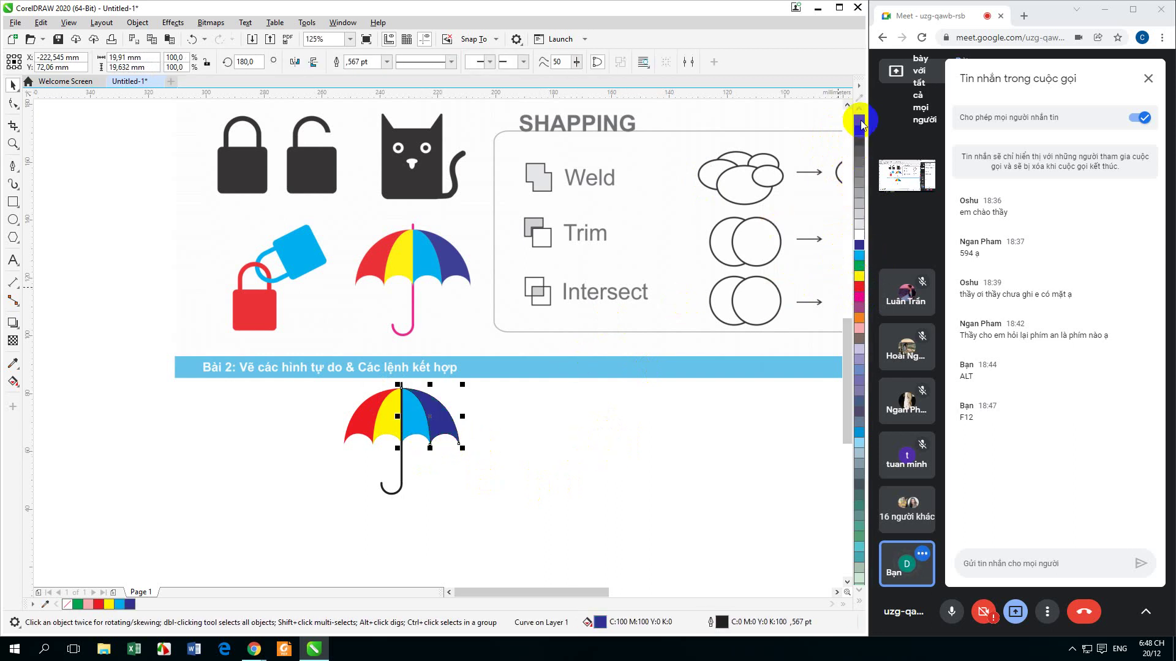
right_click(860, 120)
left_click(604, 424)
Colour the handle's outline magenta and send the handle behind the umbrella panels
left_click(401, 473)
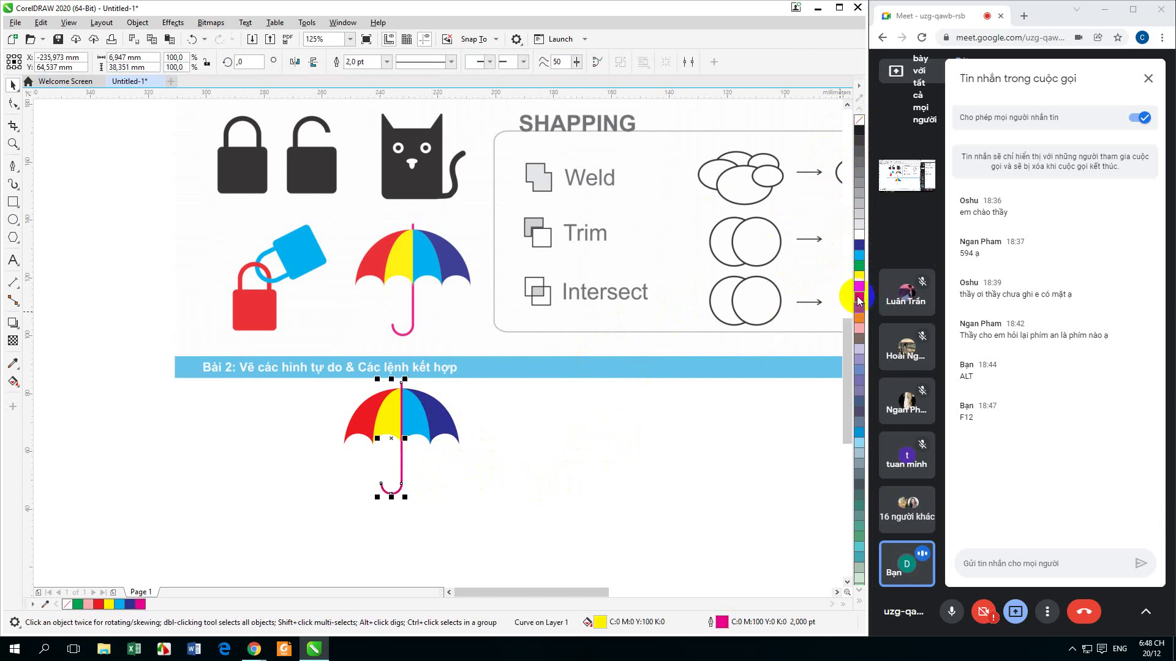
scroll(404, 421, "up", 1)
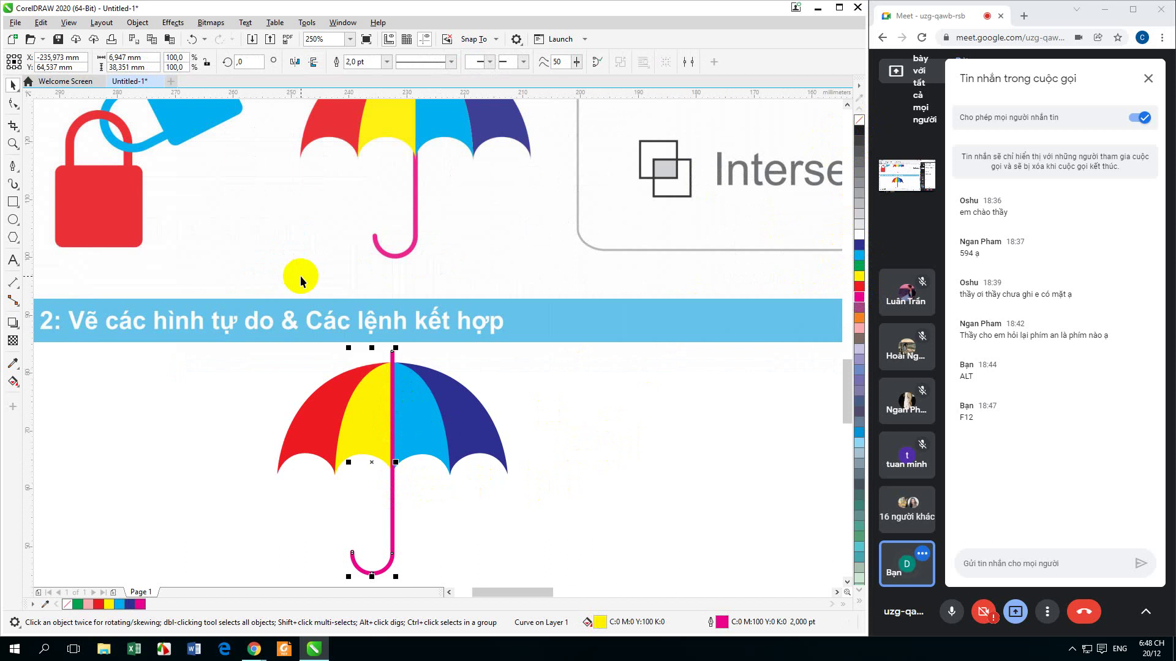
key("shift+Page_Down")
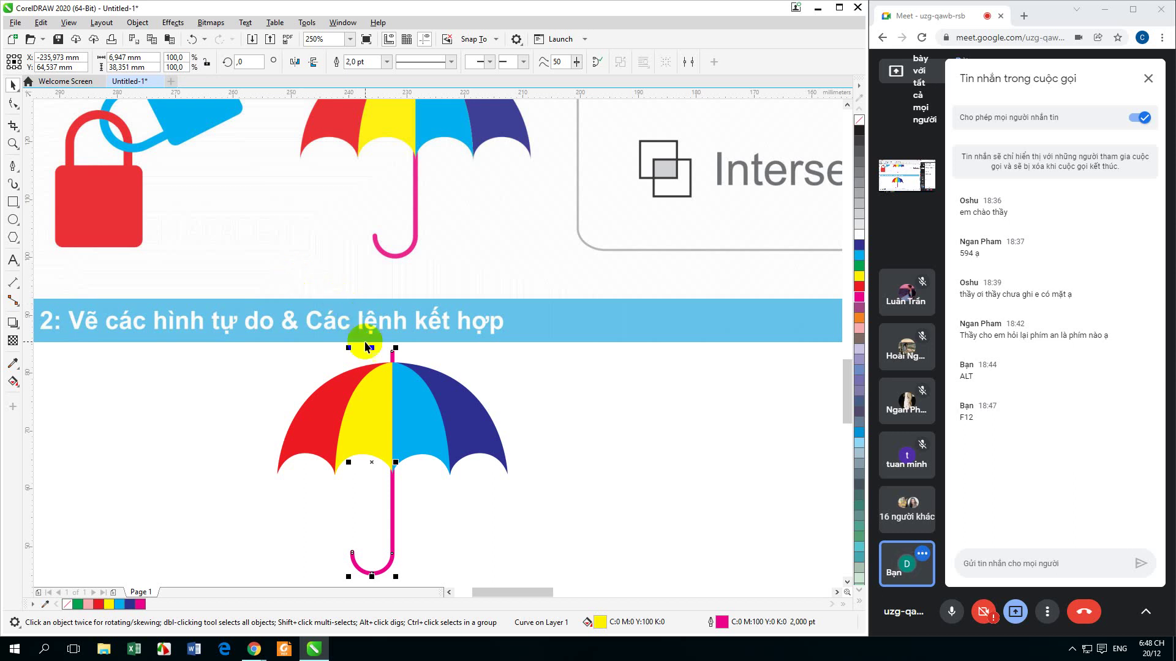
left_click(498, 502)
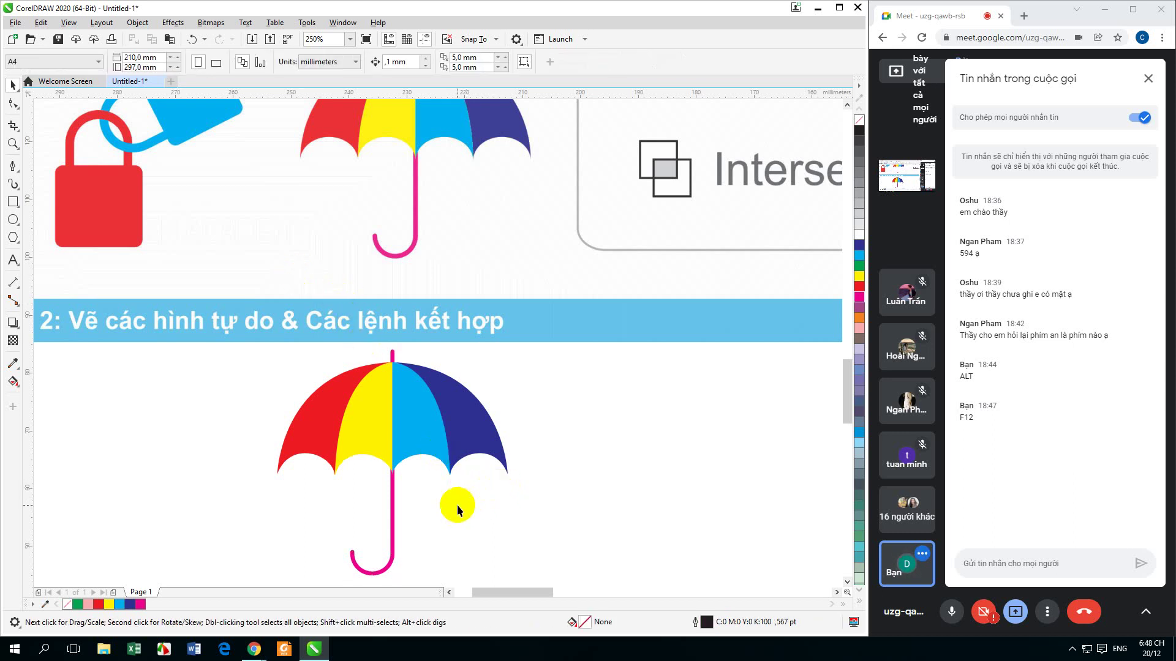
Select and copy all parts of the coloured umbrella, and place it in the empty area beside the exercise sheet
left_click_drag(441, 492, 456, 384)
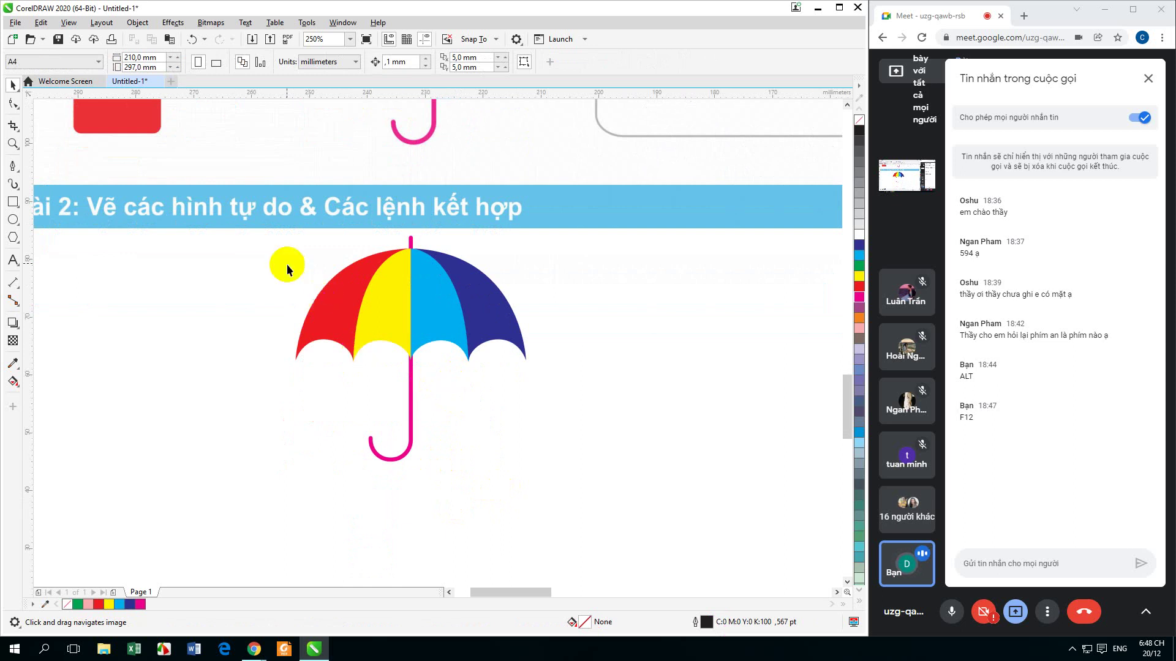
left_click_drag(260, 233, 551, 475)
right_click(438, 321)
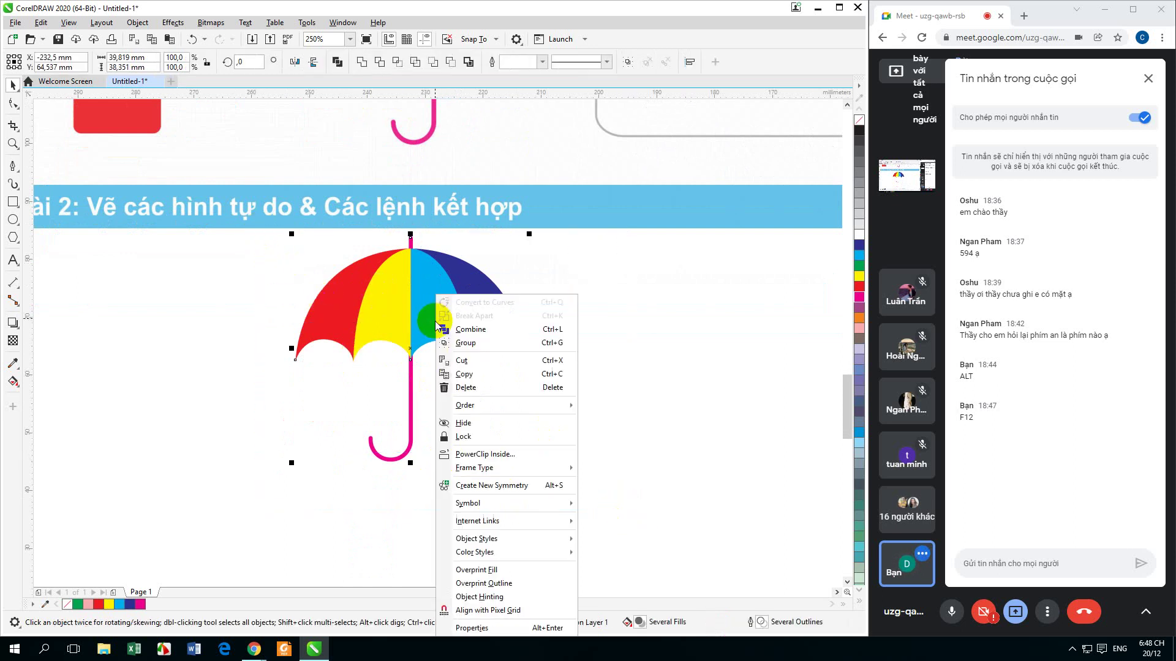
left_click(463, 374)
scroll(459, 356, "down", 4)
left_click_drag(461, 361, 400, 369)
scroll(278, 255, "up", 3)
left_click_drag(472, 454, 491, 443)
left_click(1077, 648)
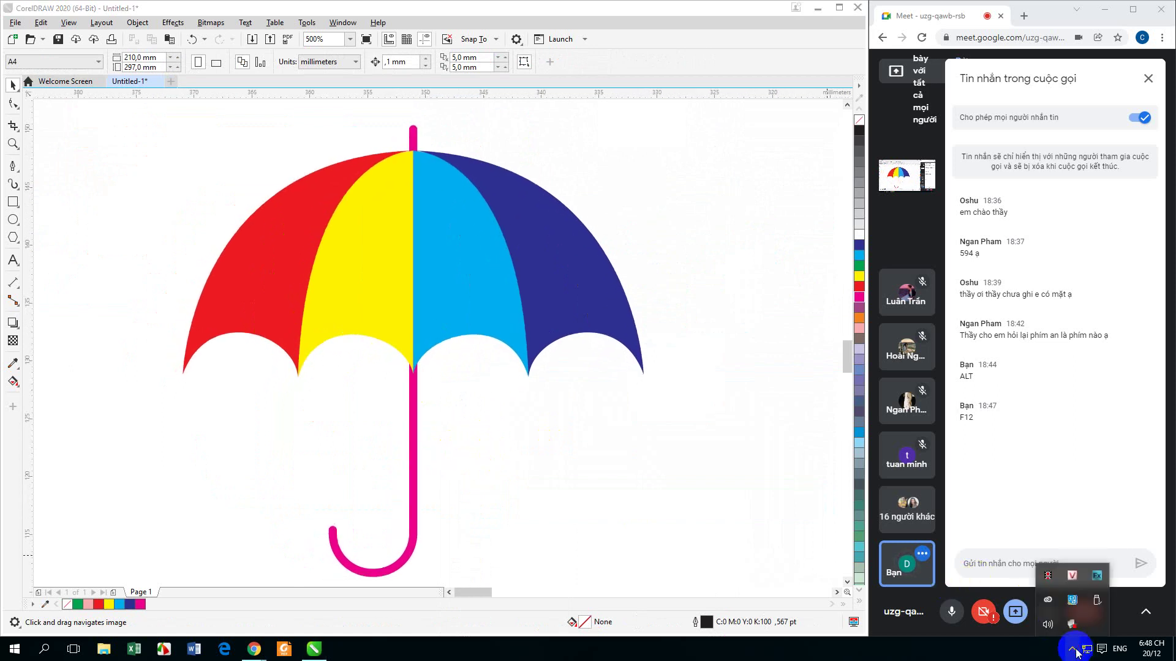